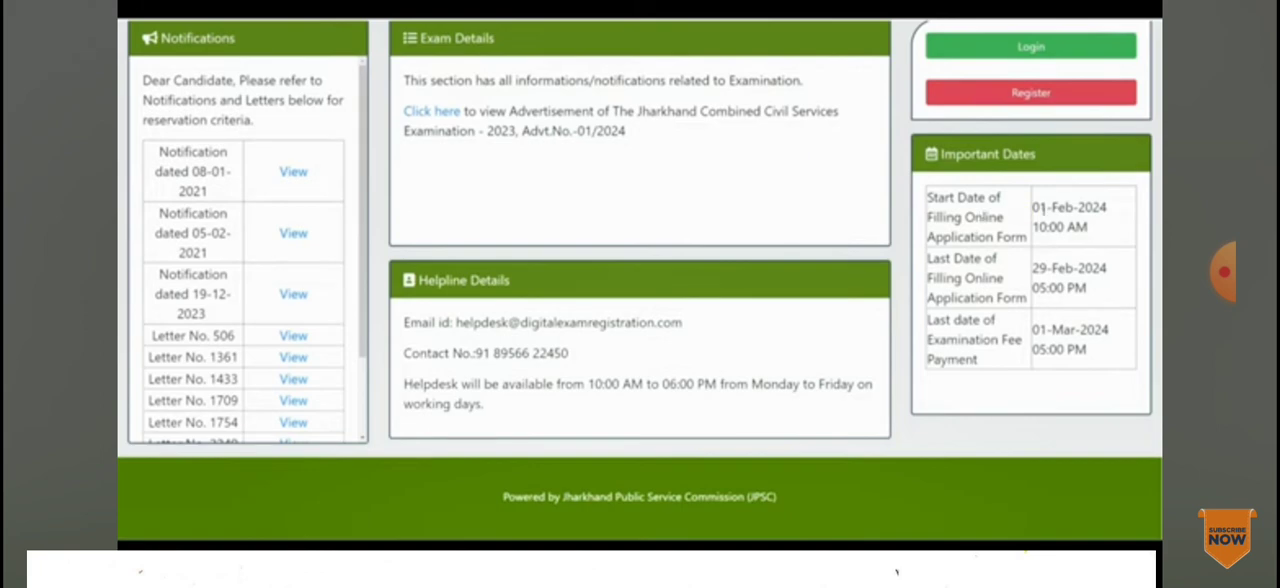
Step: Review the important application dates and the helpline details on the JPSC examination home page
{"action": "left_click_drag", "start_coordinate": [1034, 271], "coordinate": [1077, 286]}
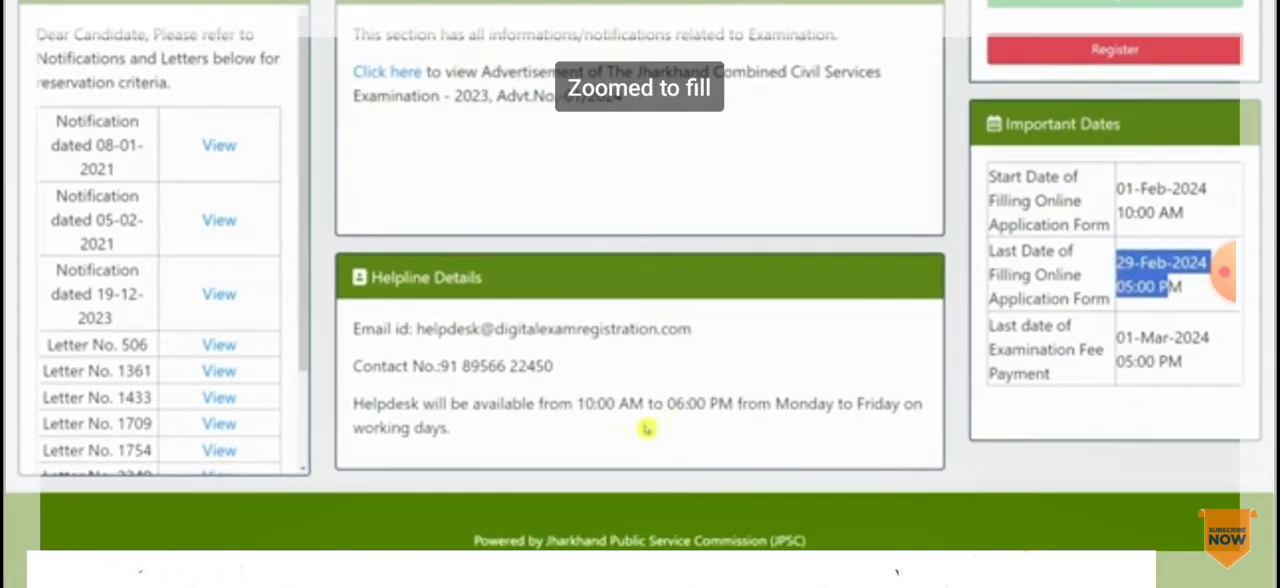
{"action": "left_click_drag", "start_coordinate": [353, 328], "coordinate": [643, 429]}
{"action": "scroll", "coordinate": [797, 178], "scroll_direction": "up", "scroll_amount": 3}
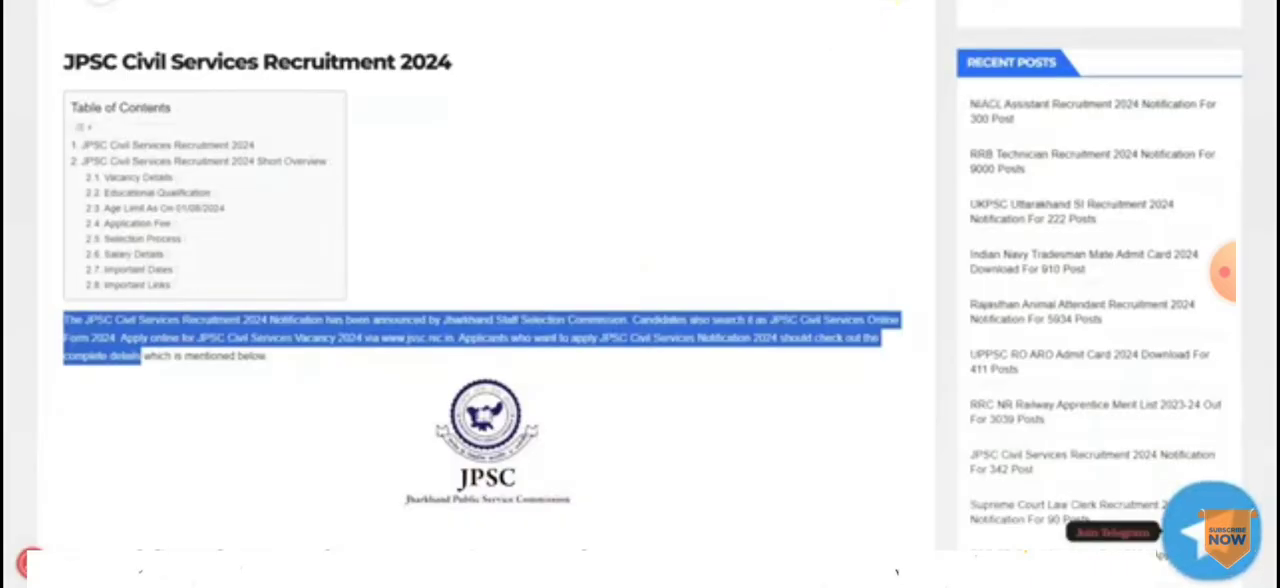
Step: Switch to the JPSC Civil Services Recruitment 2024 article and examine its short overview, marking the last date to apply online
{"action": "left_click", "coordinate": [783, 134]}
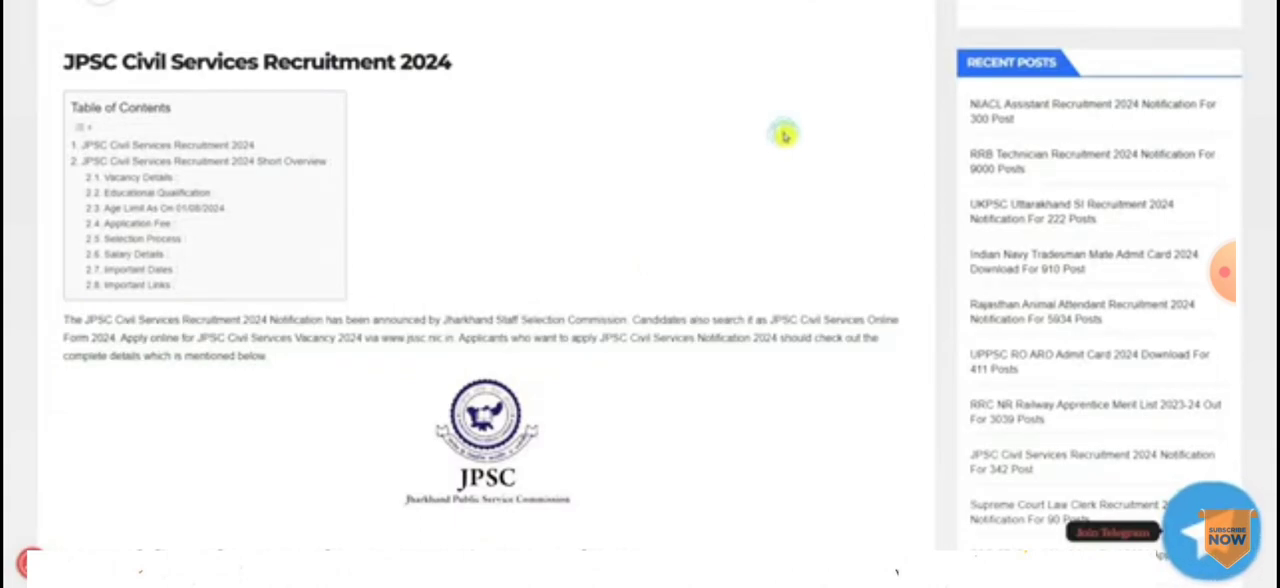
{"action": "scroll", "coordinate": [785, 136], "scroll_direction": "up", "scroll_amount": 3}
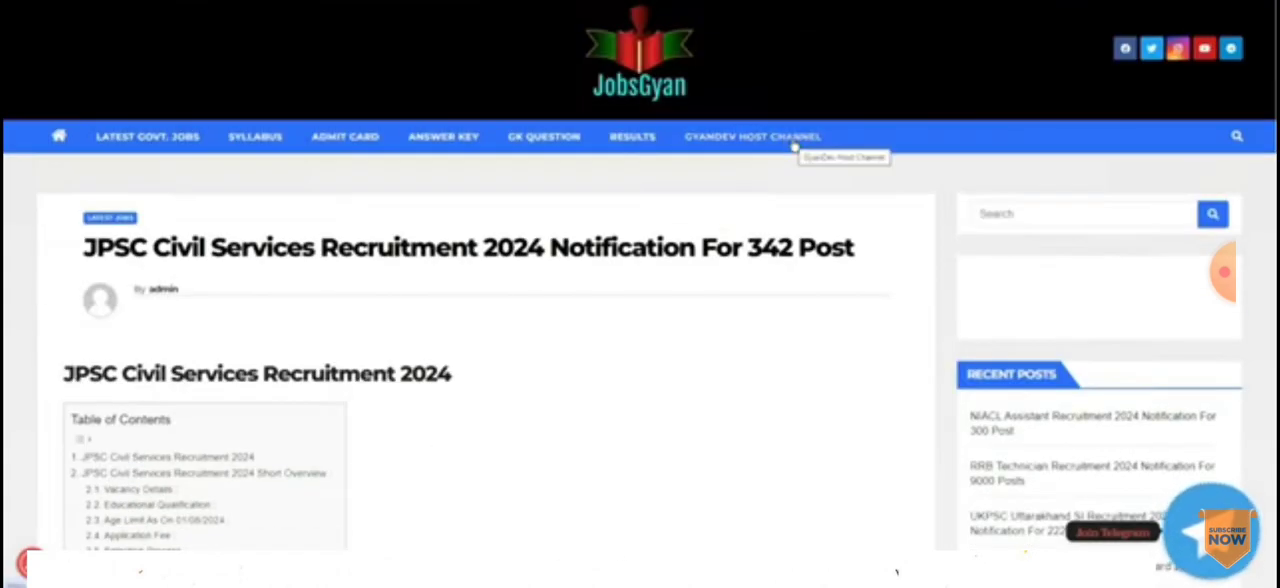
{"action": "scroll", "coordinate": [793, 146], "scroll_direction": "down", "scroll_amount": 2}
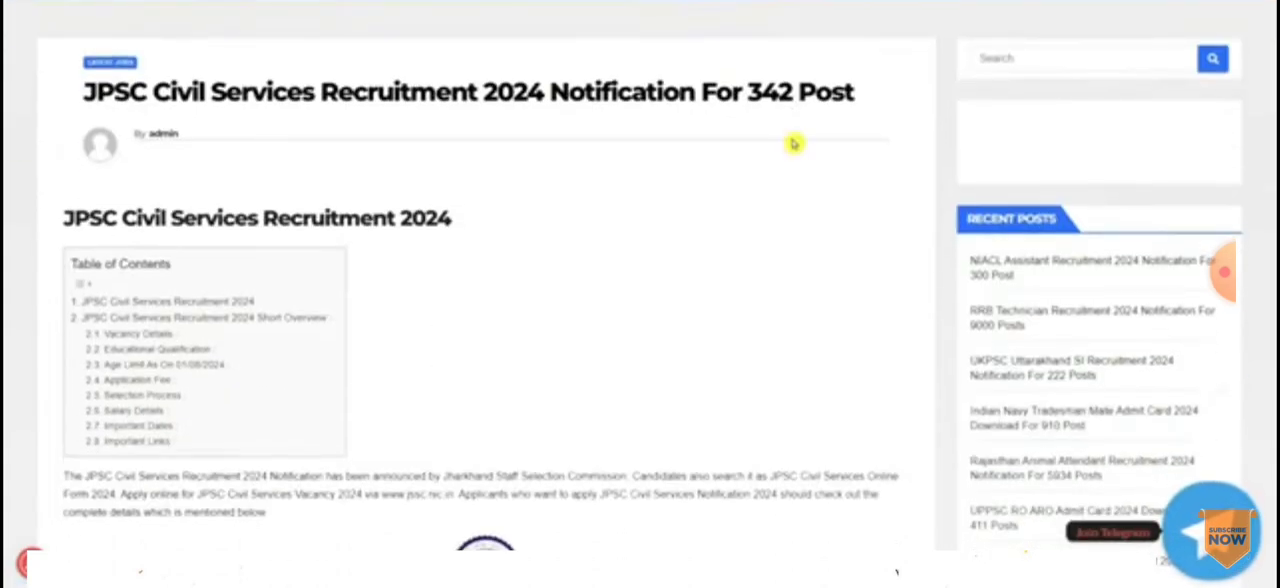
{"action": "scroll", "coordinate": [793, 143], "scroll_direction": "down", "scroll_amount": 6}
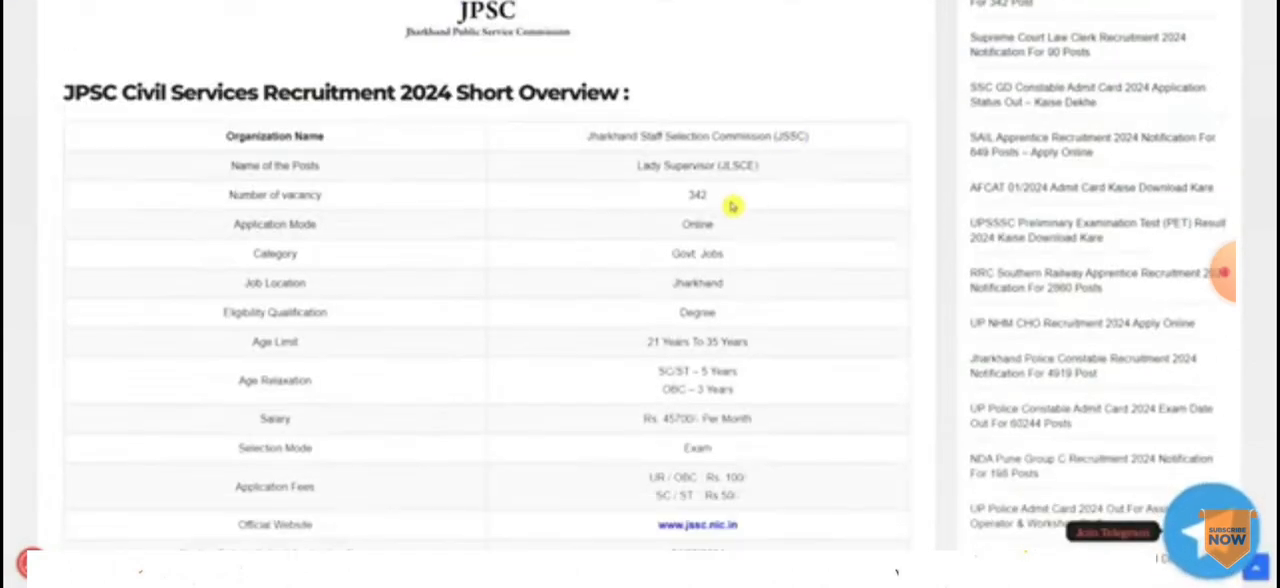
{"action": "scroll", "coordinate": [737, 200], "scroll_direction": "down", "scroll_amount": 3}
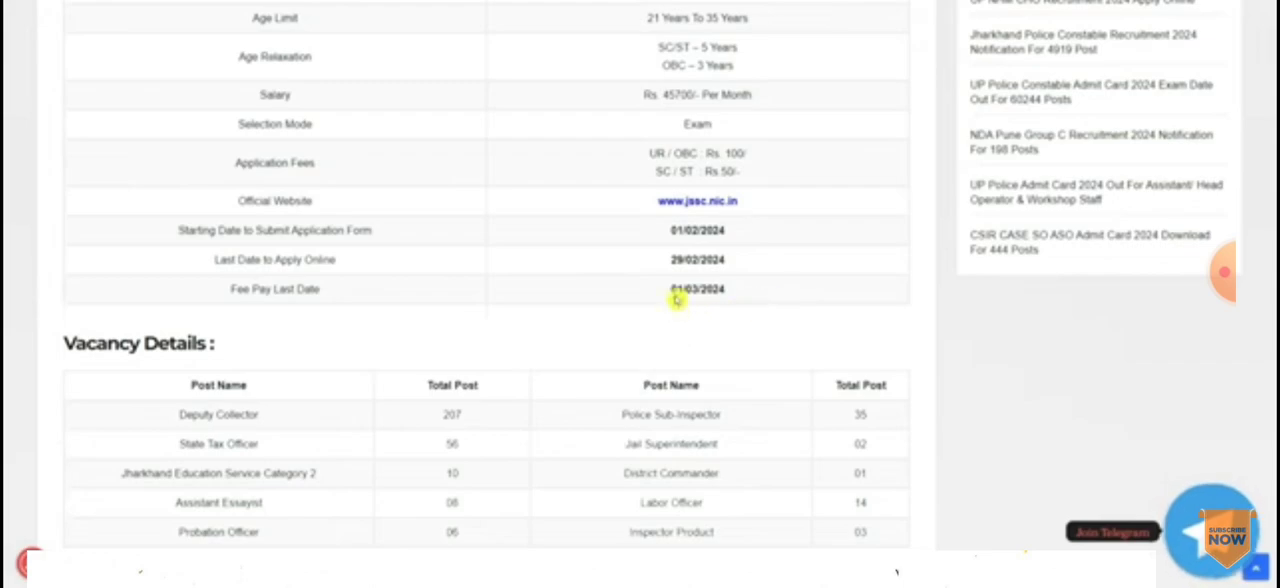
{"action": "left_click_drag", "start_coordinate": [672, 262], "coordinate": [773, 268]}
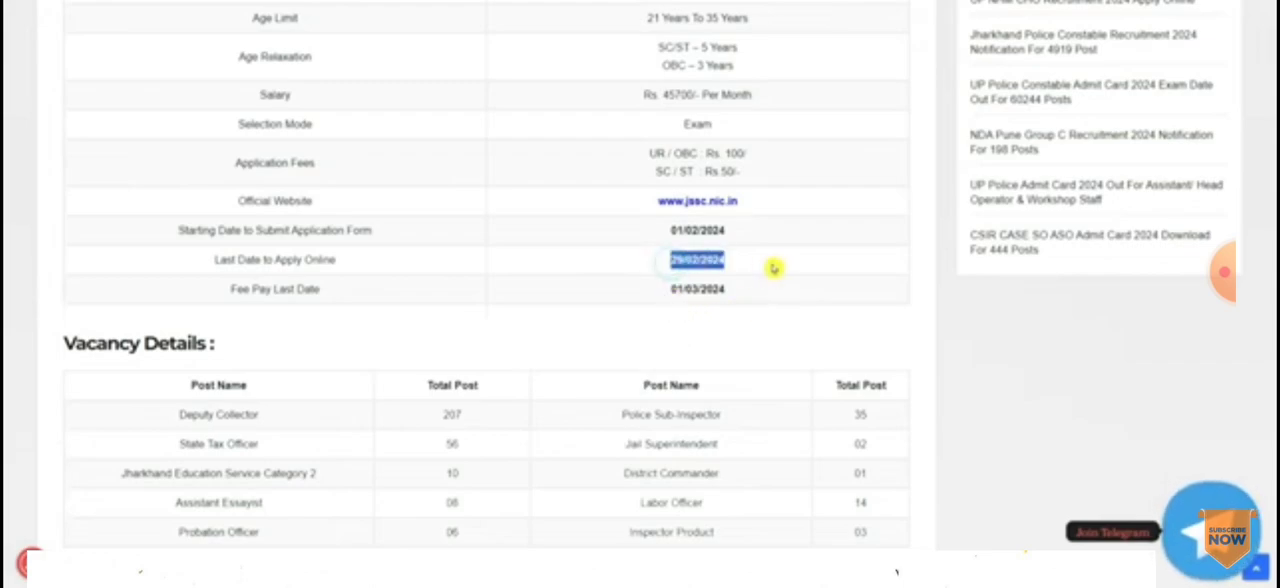
Step: Examine the article's vacancy, qualification, age limit, fee, selection and date sections down to the Important Links heading
{"action": "scroll", "coordinate": [770, 268], "scroll_direction": "down", "scroll_amount": 2}
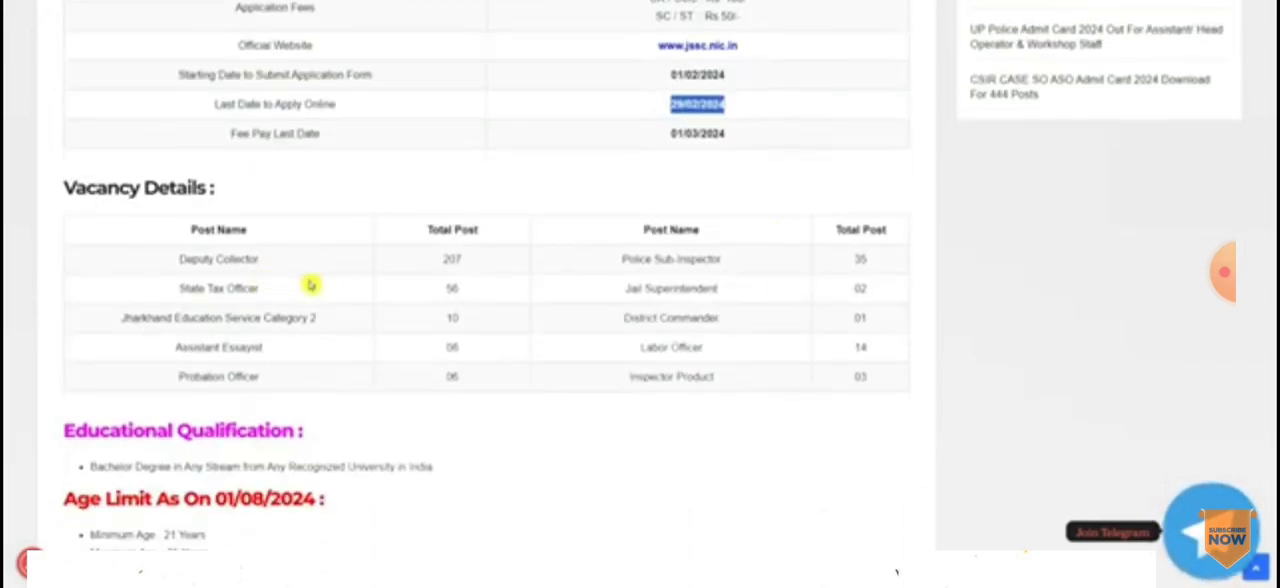
{"action": "left_click_drag", "start_coordinate": [668, 284], "coordinate": [730, 318]}
{"action": "scroll", "coordinate": [737, 271], "scroll_direction": "down", "scroll_amount": 2}
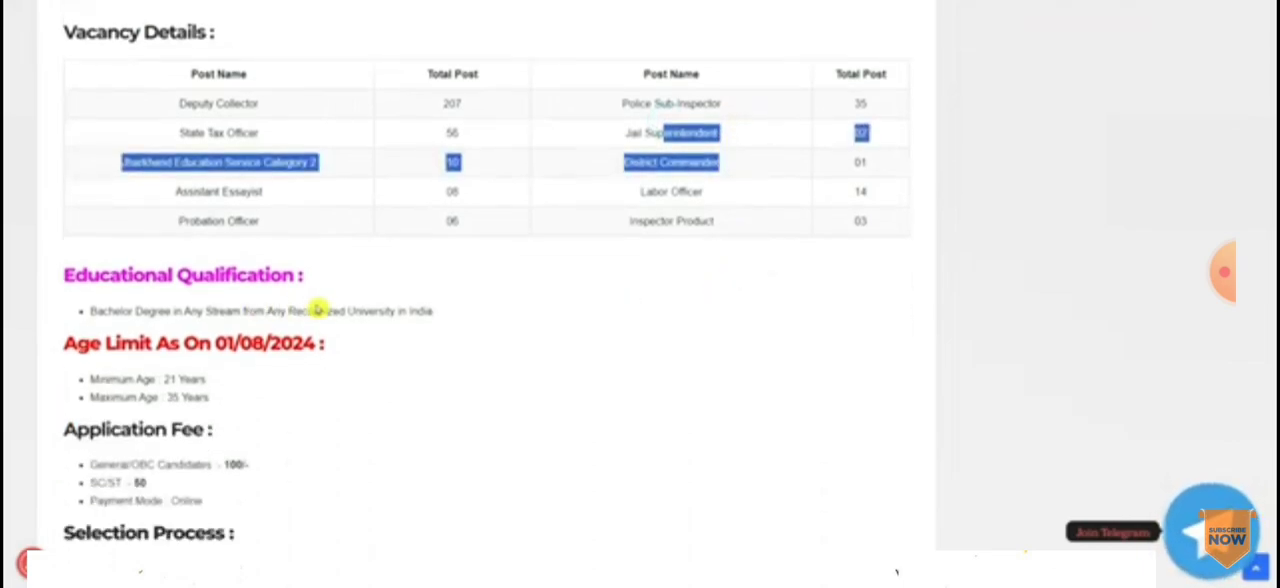
{"action": "scroll", "coordinate": [637, 266], "scroll_direction": "down", "scroll_amount": 2}
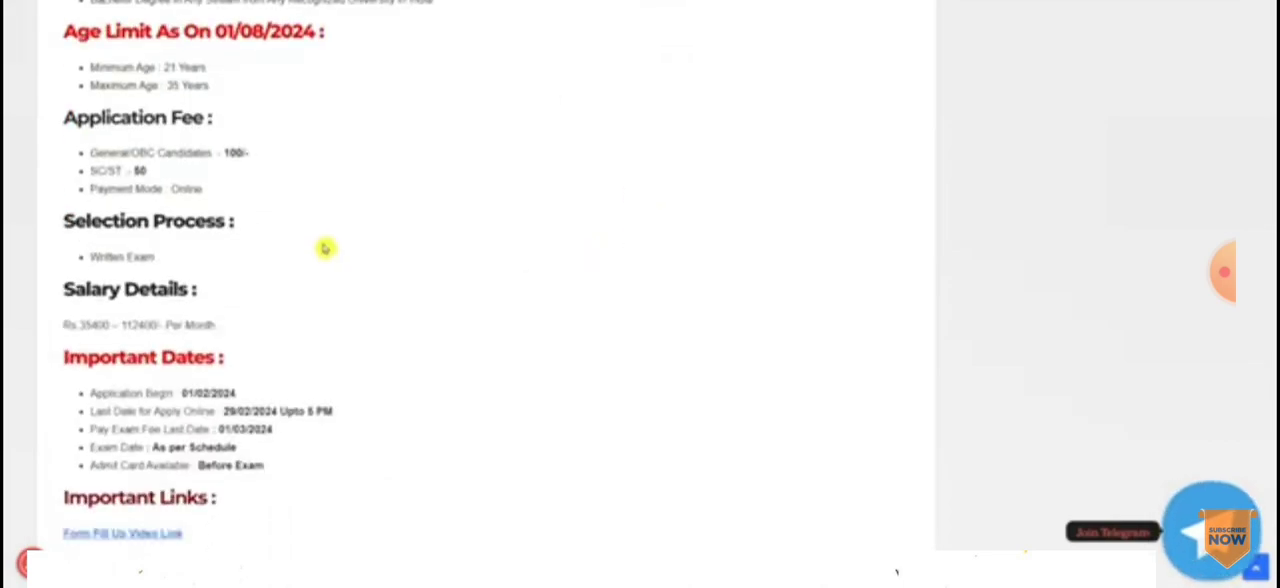
{"action": "scroll", "coordinate": [400, 247], "scroll_direction": "down", "scroll_amount": 1}
{"action": "scroll", "coordinate": [430, 249], "scroll_direction": "down", "scroll_amount": 1}
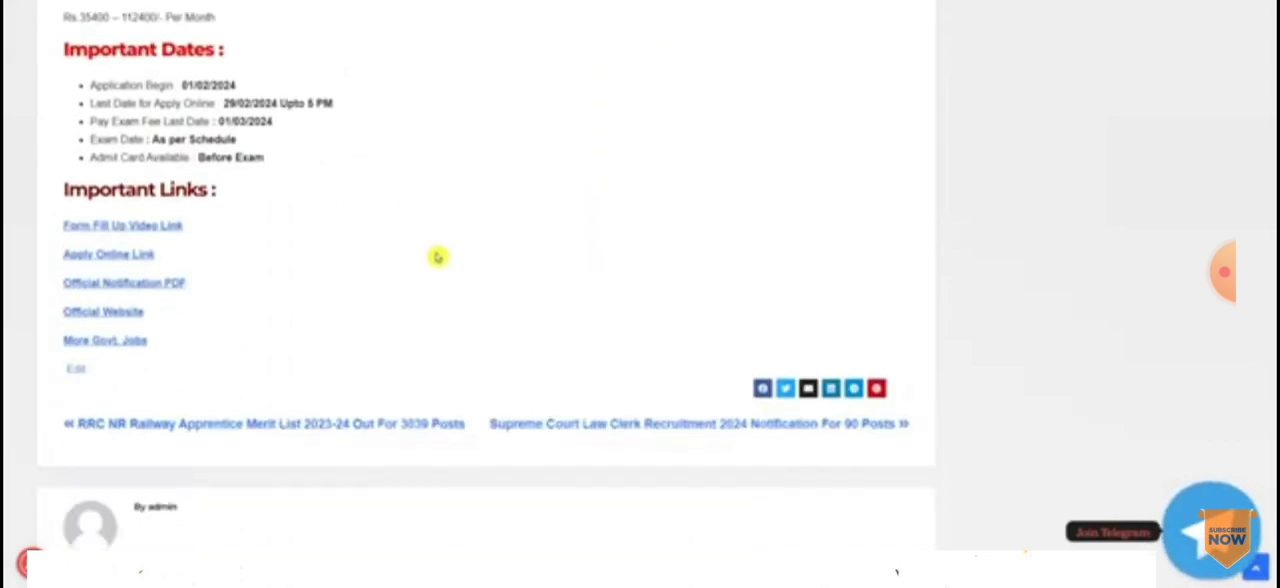
{"action": "left_click_drag", "start_coordinate": [88, 188], "coordinate": [205, 188]}
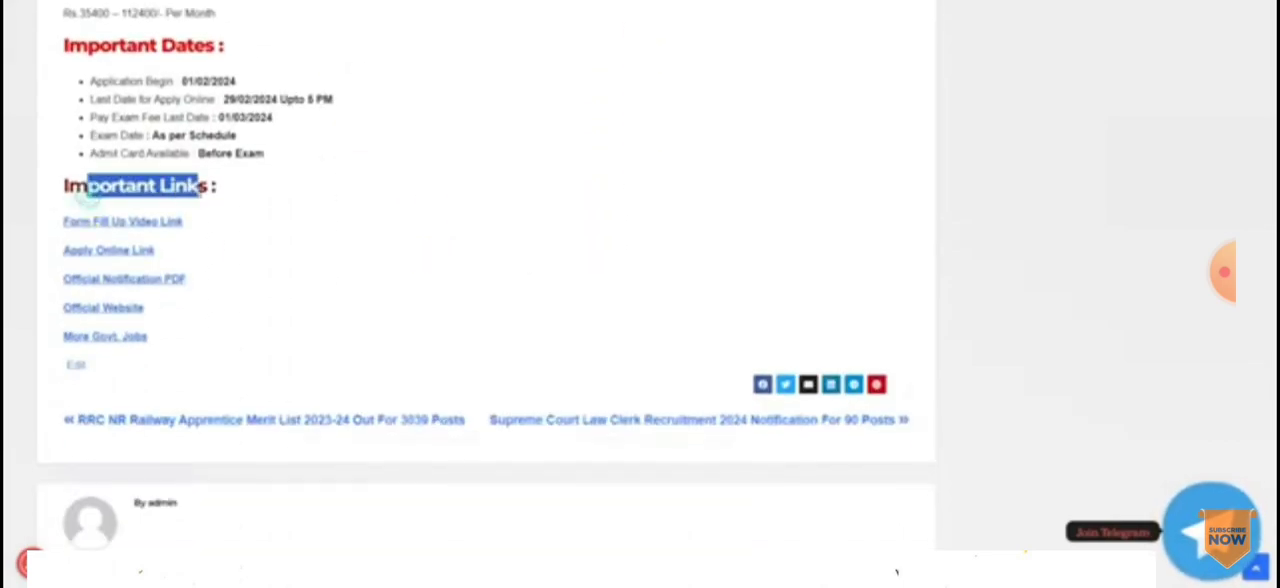
Step: Follow the article's Apply Online Link to the JPSC examination portal and open the New User Registration form
{"action": "left_click", "coordinate": [133, 256]}
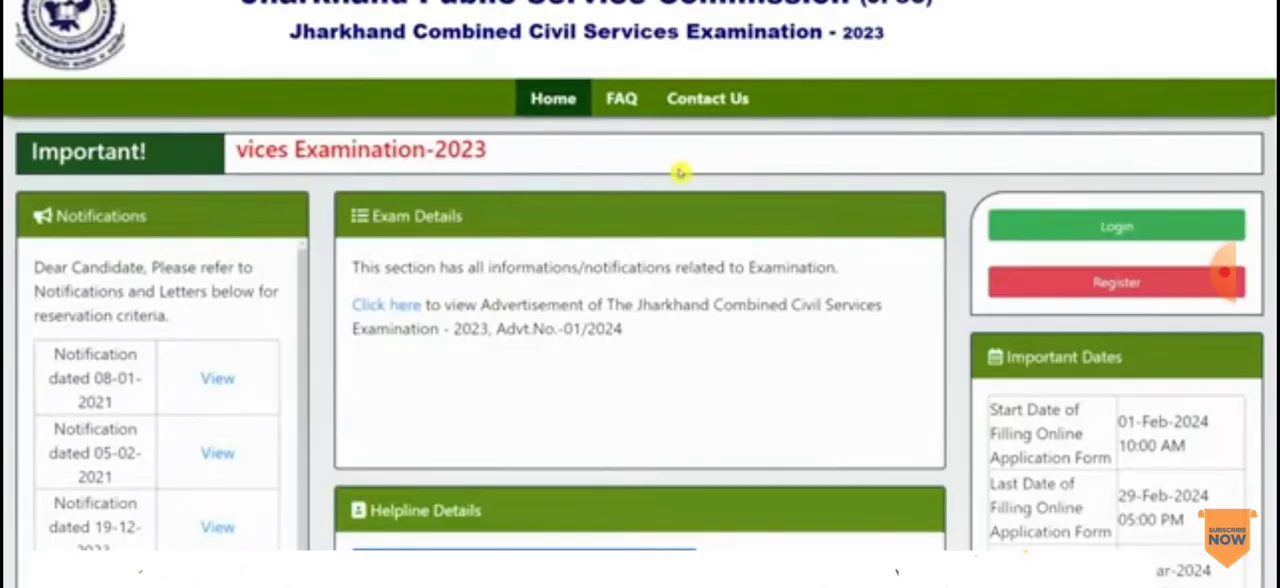
{"action": "scroll", "coordinate": [681, 173], "scroll_direction": "down", "scroll_amount": 3}
{"action": "scroll", "coordinate": [791, 176], "scroll_direction": "up", "scroll_amount": 3}
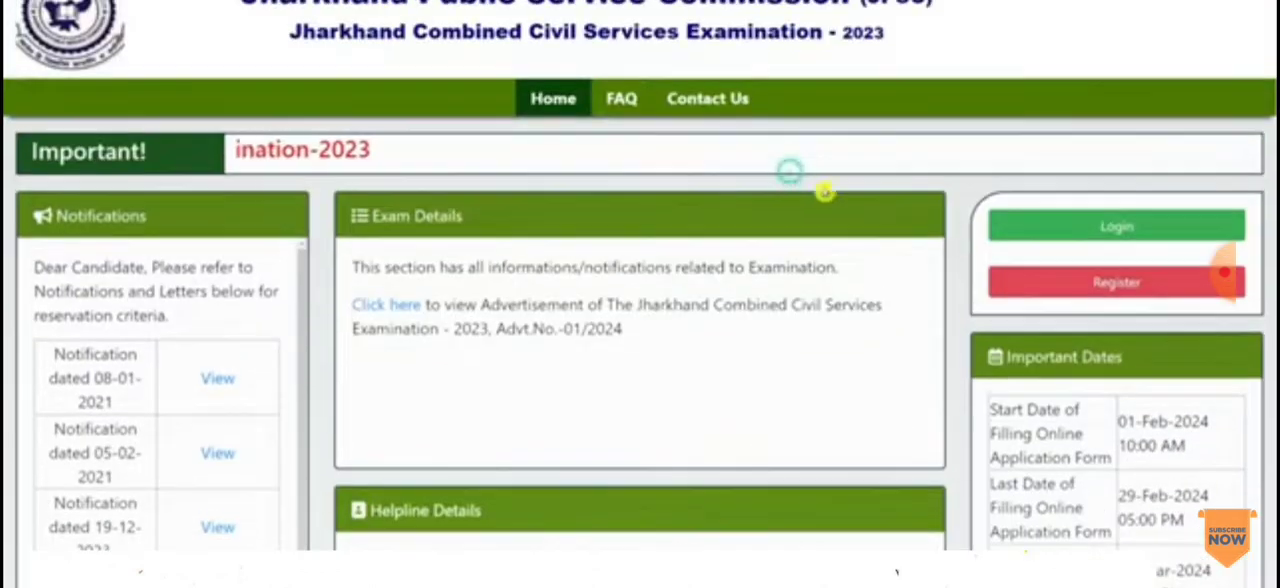
{"action": "left_click", "coordinate": [1110, 283]}
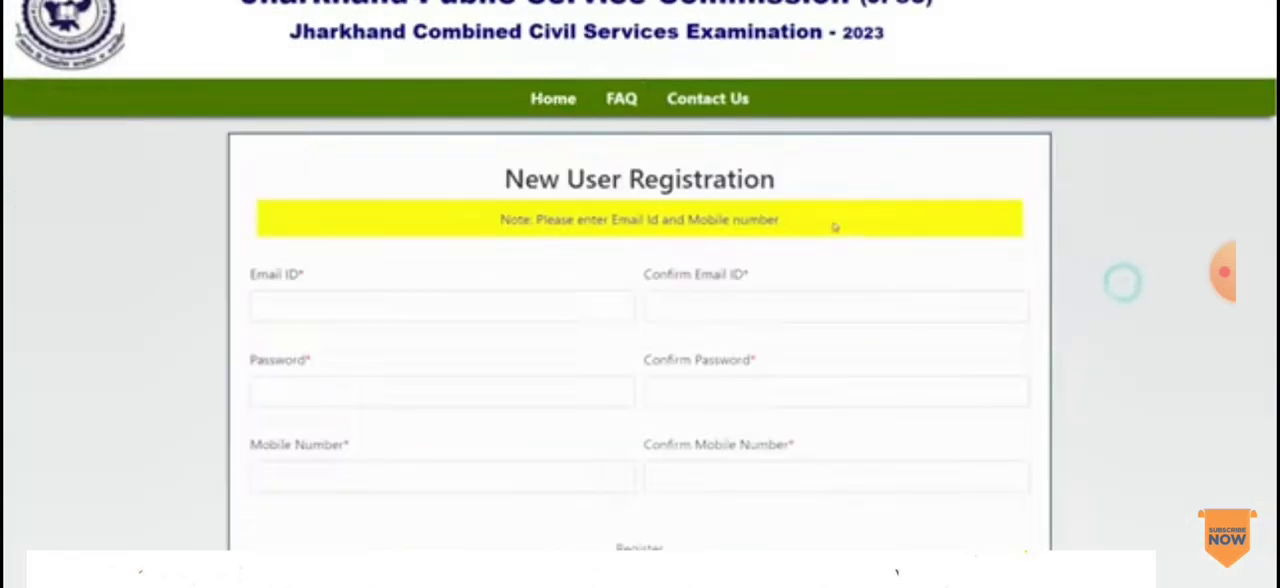
Step: Go through the registration form's email ID, password and mobile number fields along with their confirmation fields
{"action": "scroll", "coordinate": [811, 229], "scroll_direction": "down", "scroll_amount": 2}
{"action": "left_click", "coordinate": [360, 171]}
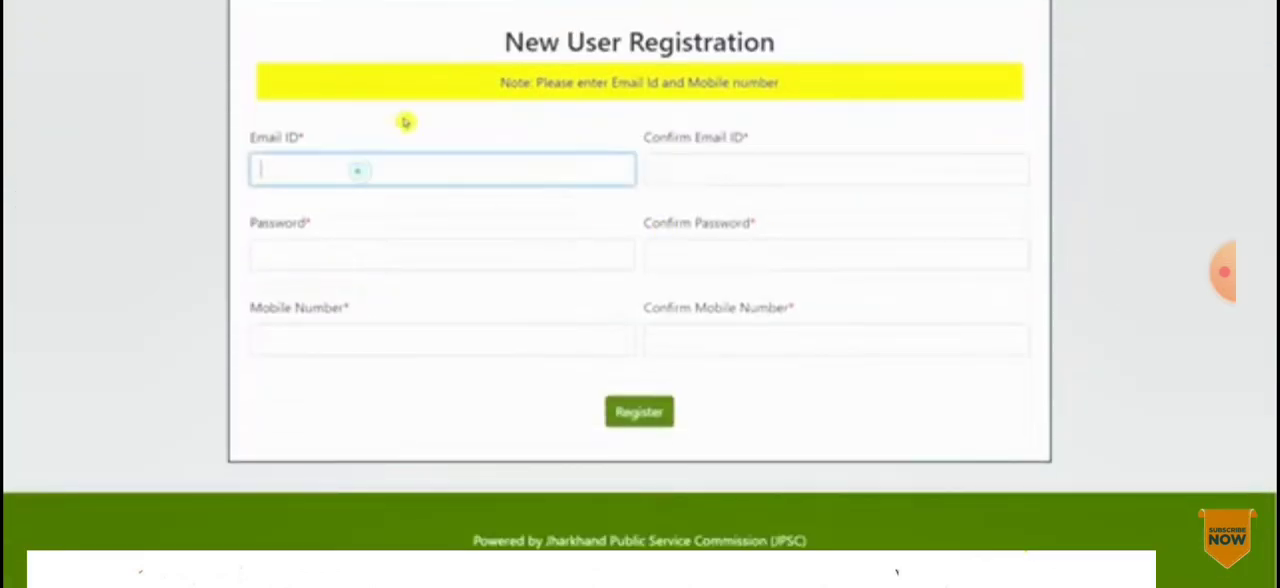
{"action": "left_click", "coordinate": [484, 168]}
{"action": "left_click_drag", "start_coordinate": [252, 140], "coordinate": [308, 148]}
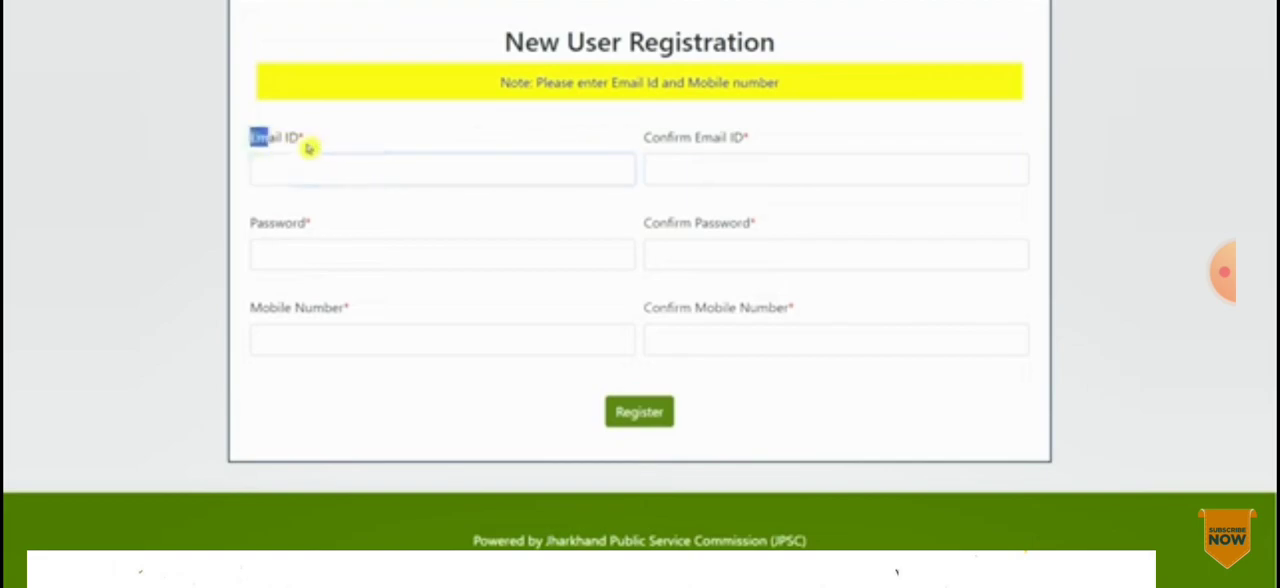
{"action": "left_click", "coordinate": [324, 174]}
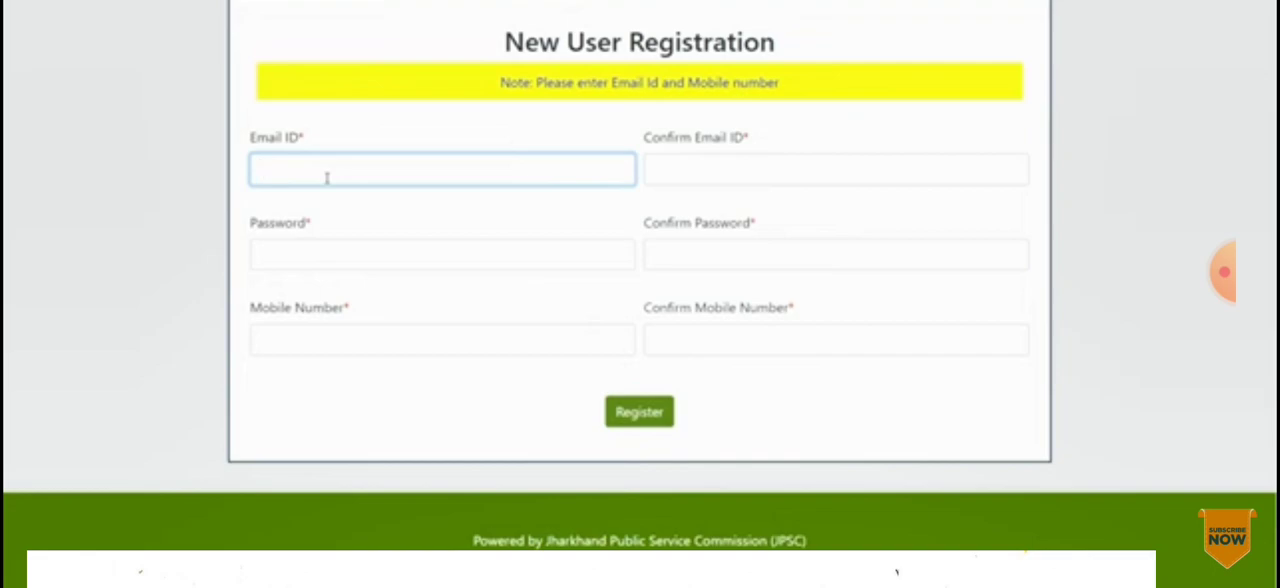
{"action": "left_click_drag", "start_coordinate": [668, 139], "coordinate": [735, 138]}
{"action": "left_click", "coordinate": [712, 163]}
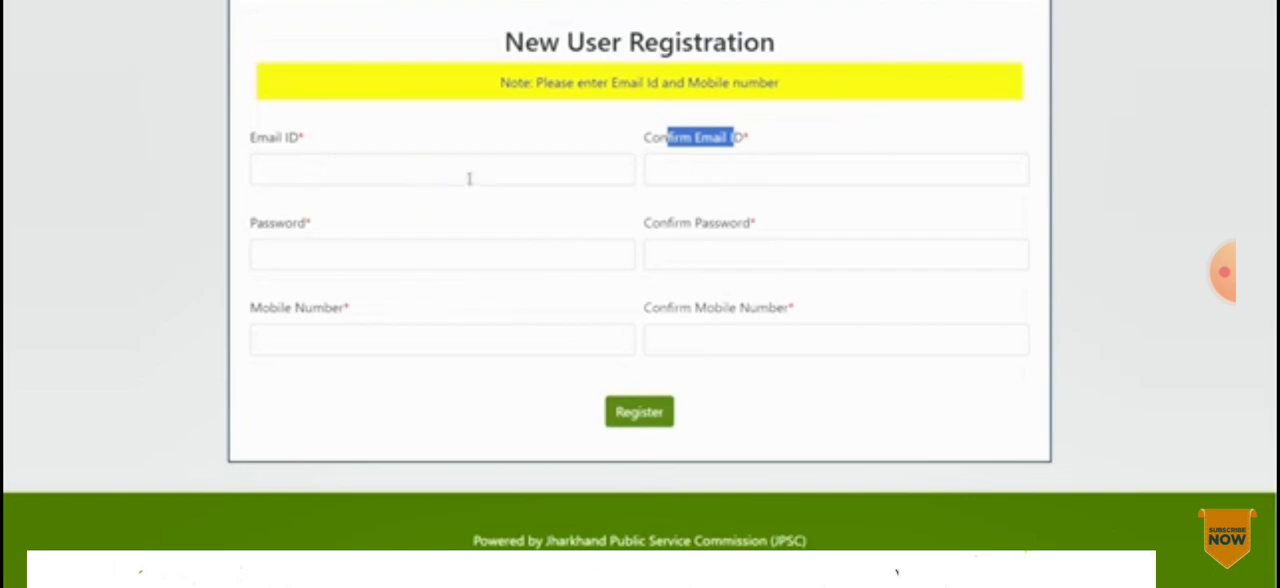
{"action": "left_click", "coordinate": [411, 263]}
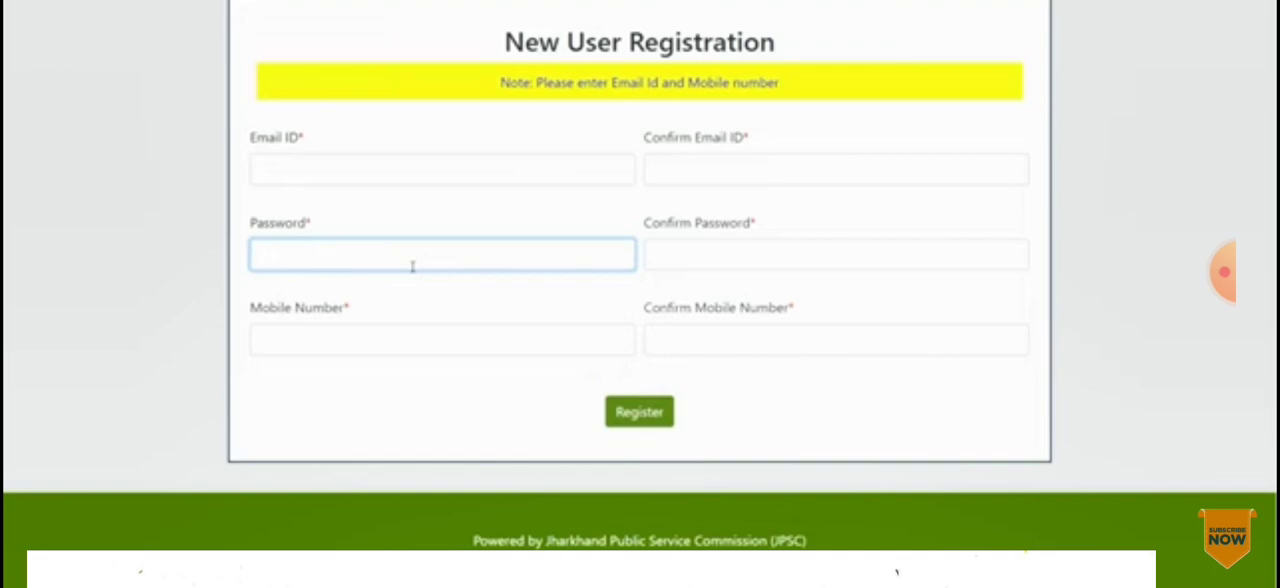
{"action": "left_click", "coordinate": [389, 332]}
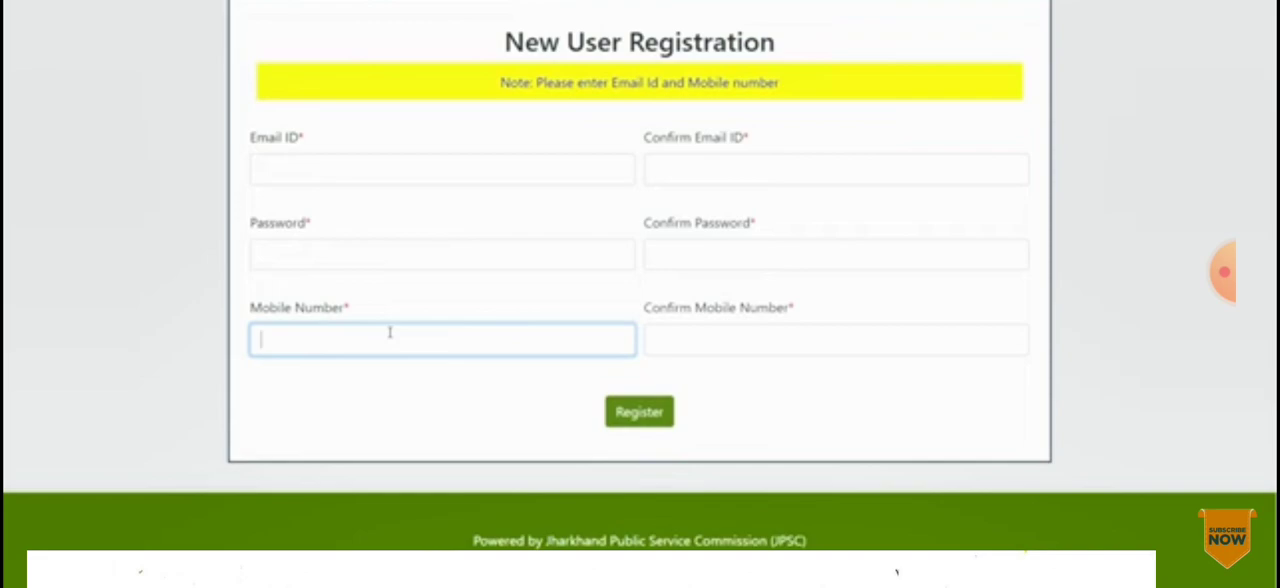
{"action": "left_click", "coordinate": [706, 335]}
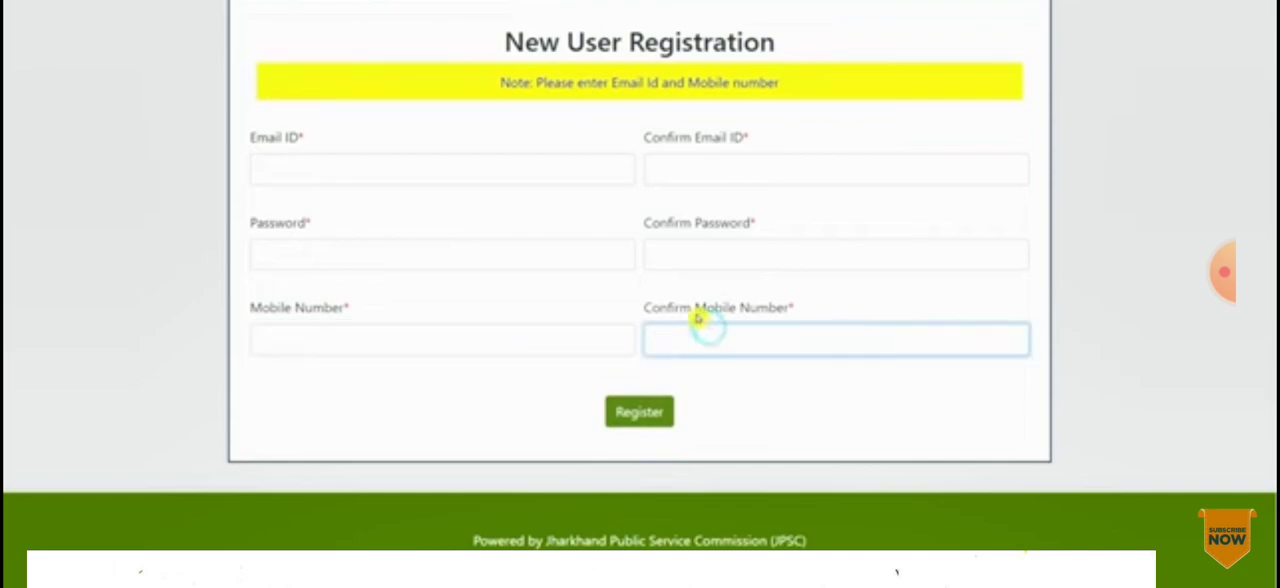
Step: Submit the new user registration and validate it with the OTP sent to the applicant's email or phone
{"action": "scroll", "coordinate": [707, 226], "scroll_direction": "up", "scroll_amount": 1}
{"action": "scroll", "coordinate": [600, 236], "scroll_direction": "up", "scroll_amount": 1}
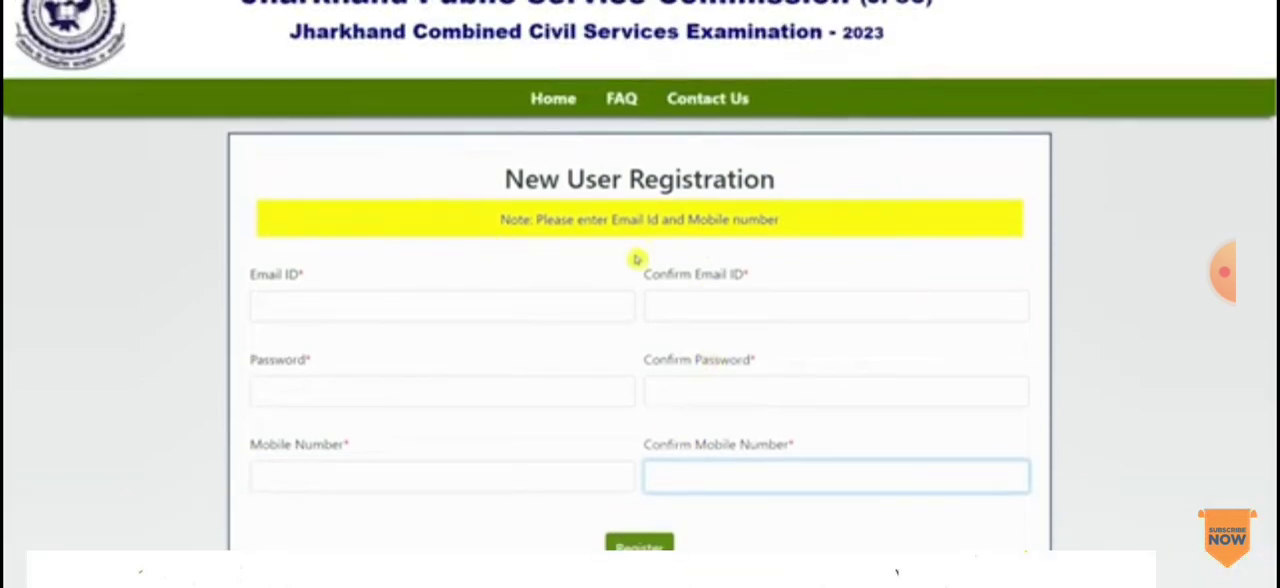
{"action": "scroll", "coordinate": [683, 260], "scroll_direction": "down", "scroll_amount": 1}
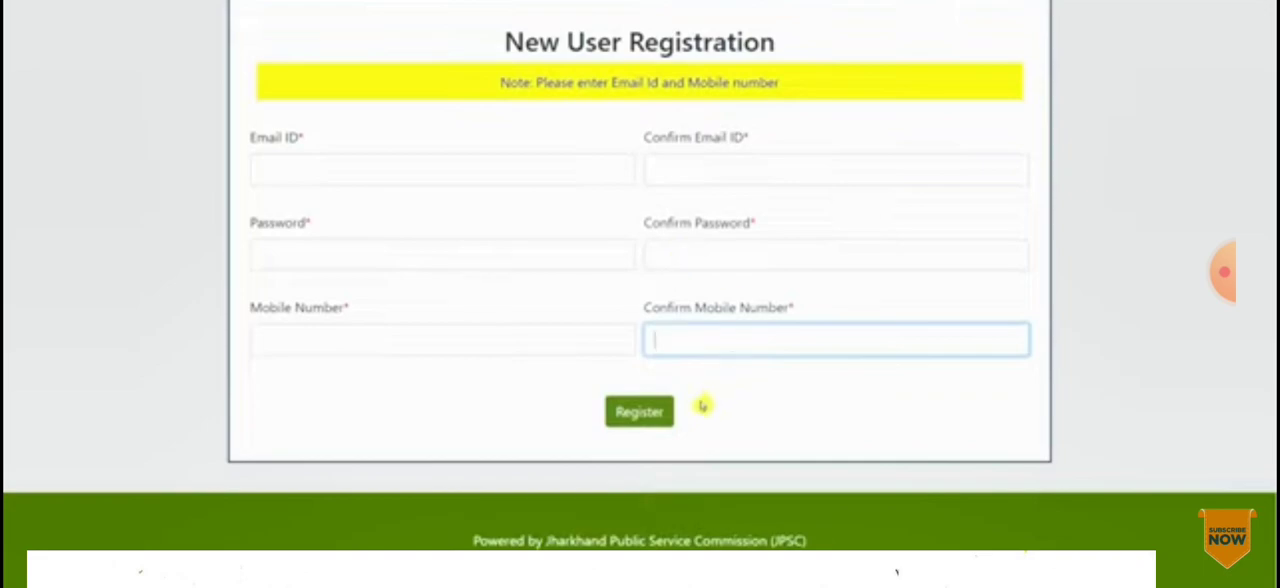
{"action": "left_click", "coordinate": [648, 421]}
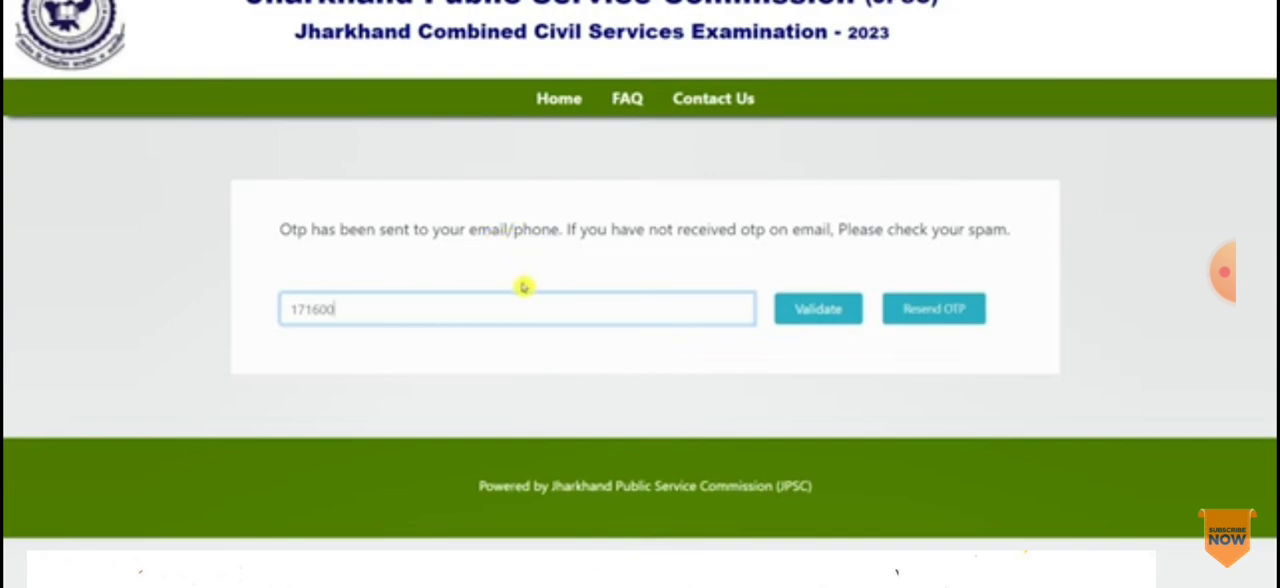
{"action": "left_click", "coordinate": [822, 315]}
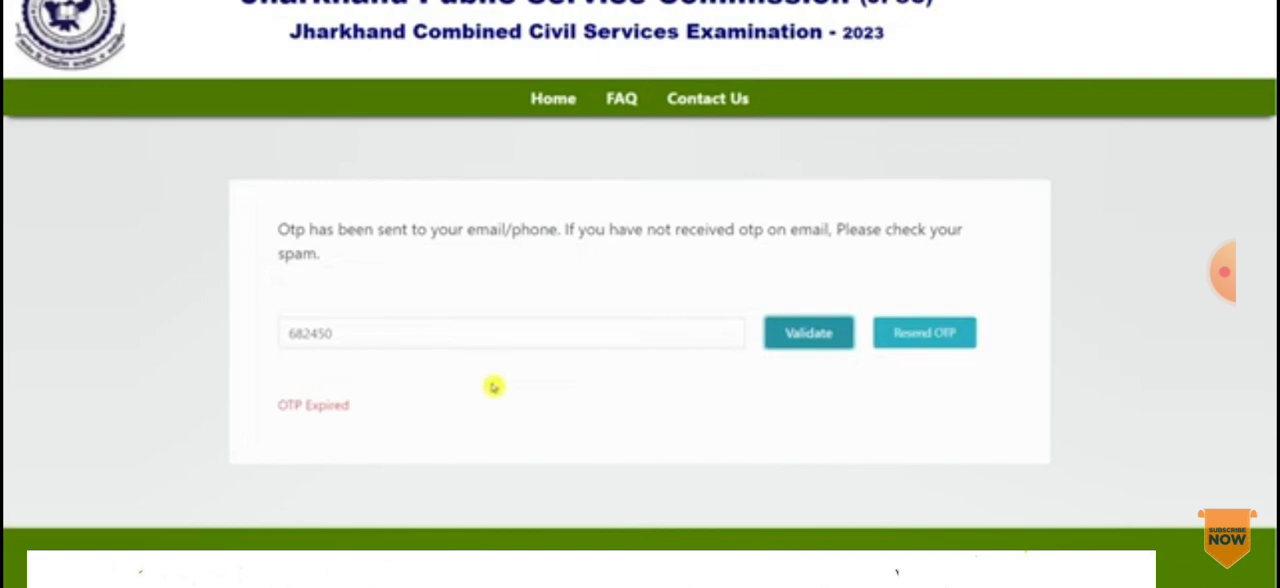
Step: Return to the examination portal's home page and open the candidate Login form
{"action": "left_click", "coordinate": [563, 98]}
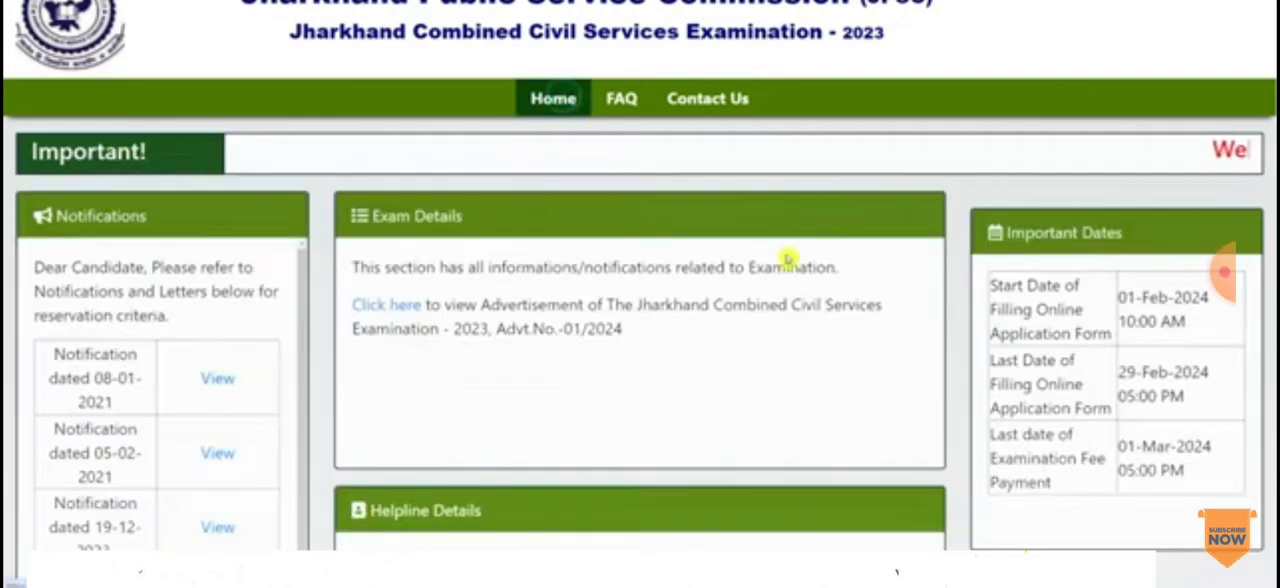
{"action": "scroll", "coordinate": [928, 322], "scroll_direction": "down", "scroll_amount": 3}
{"action": "scroll", "coordinate": [928, 322], "scroll_direction": "up", "scroll_amount": 3}
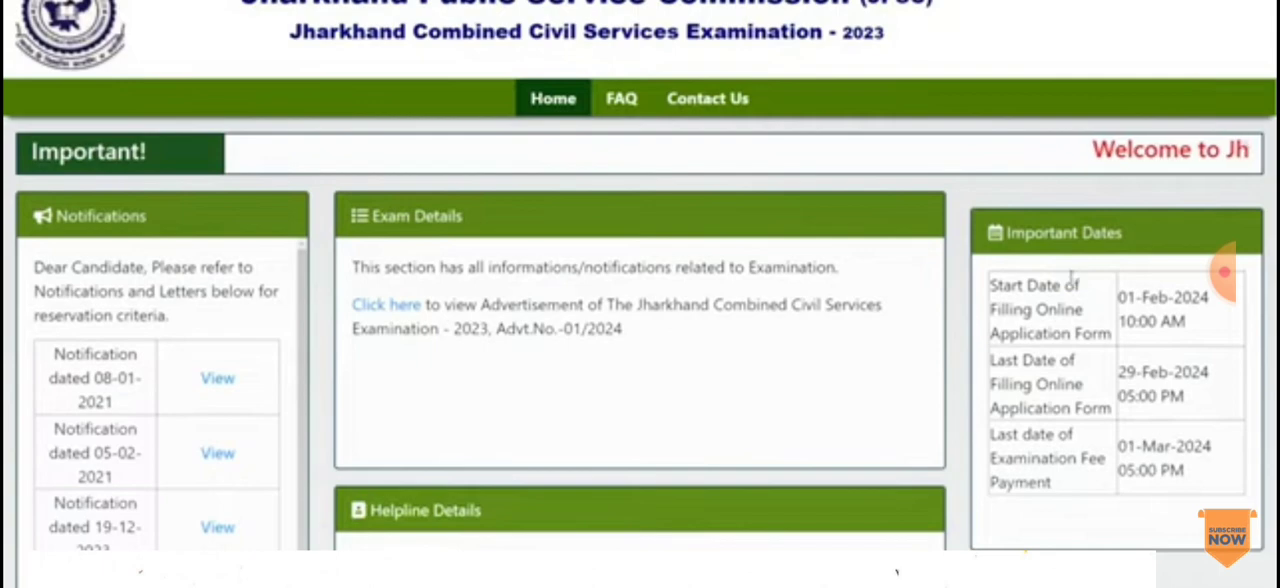
{"action": "scroll", "coordinate": [1080, 312], "scroll_direction": "down", "scroll_amount": 3}
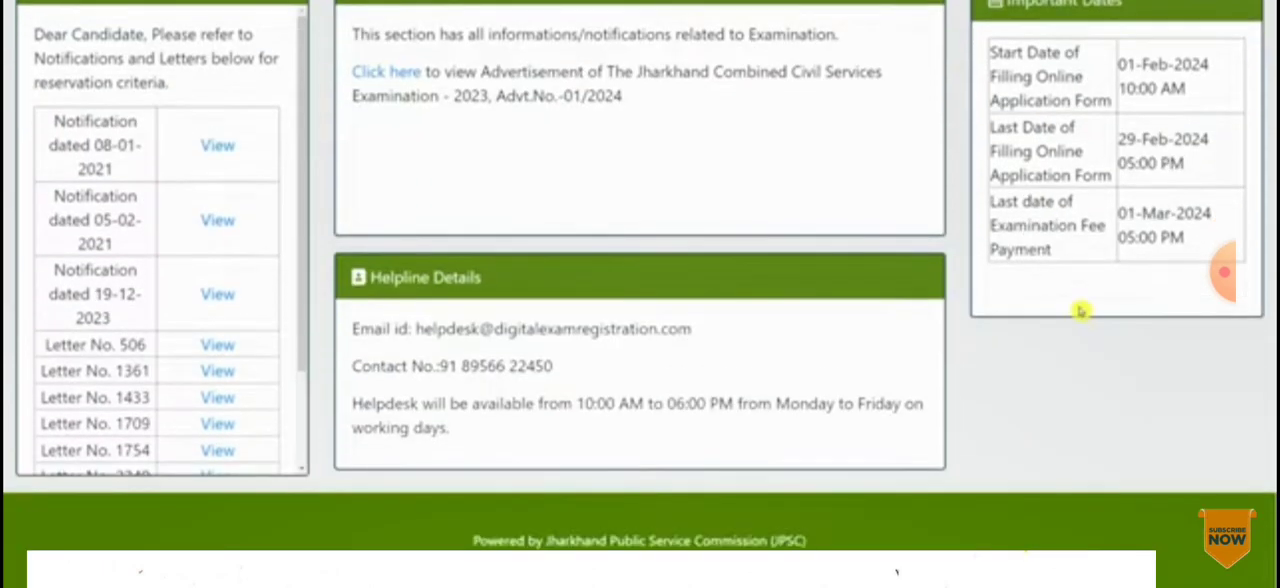
{"action": "scroll", "coordinate": [1090, 354], "scroll_direction": "up", "scroll_amount": 2}
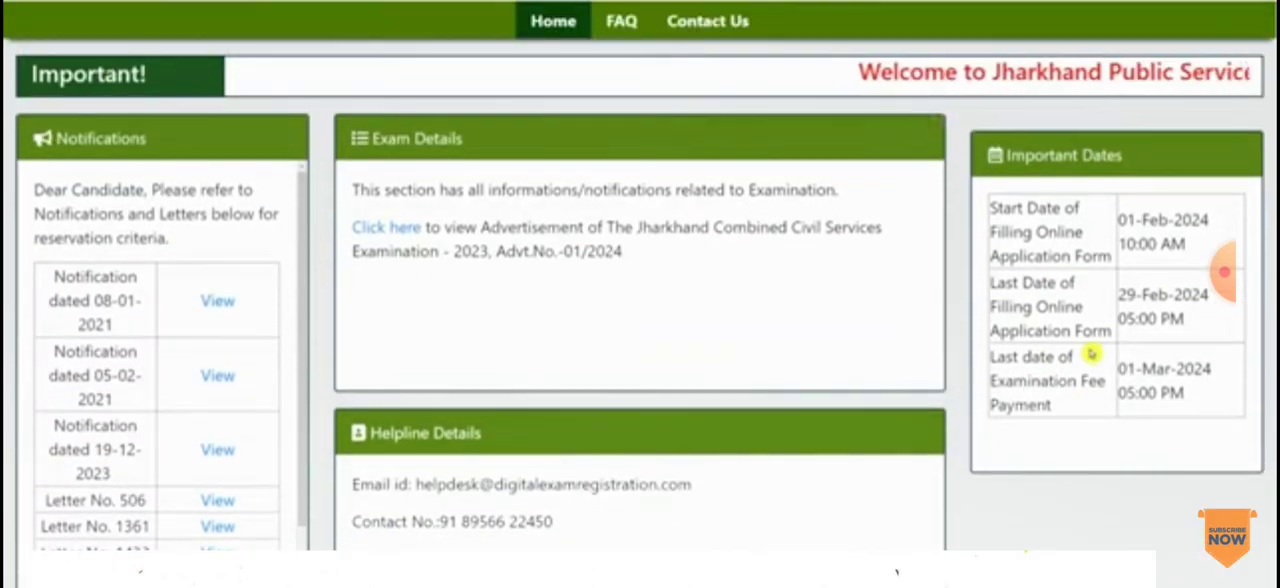
{"action": "scroll", "coordinate": [1105, 290], "scroll_direction": "up", "scroll_amount": 1}
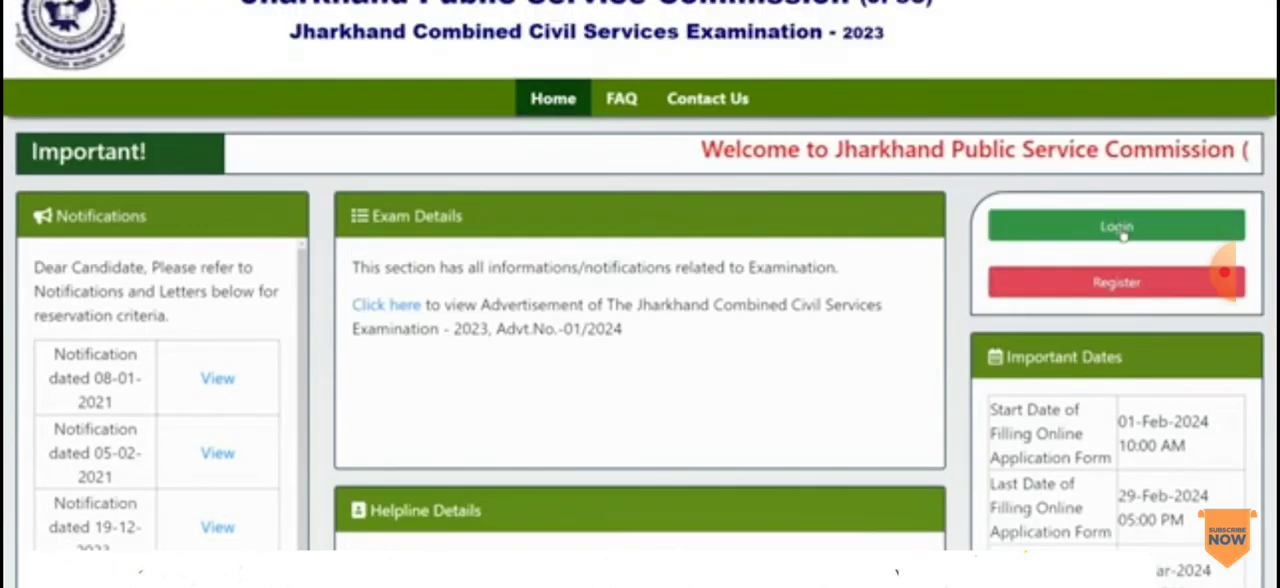
{"action": "left_click", "coordinate": [1120, 228]}
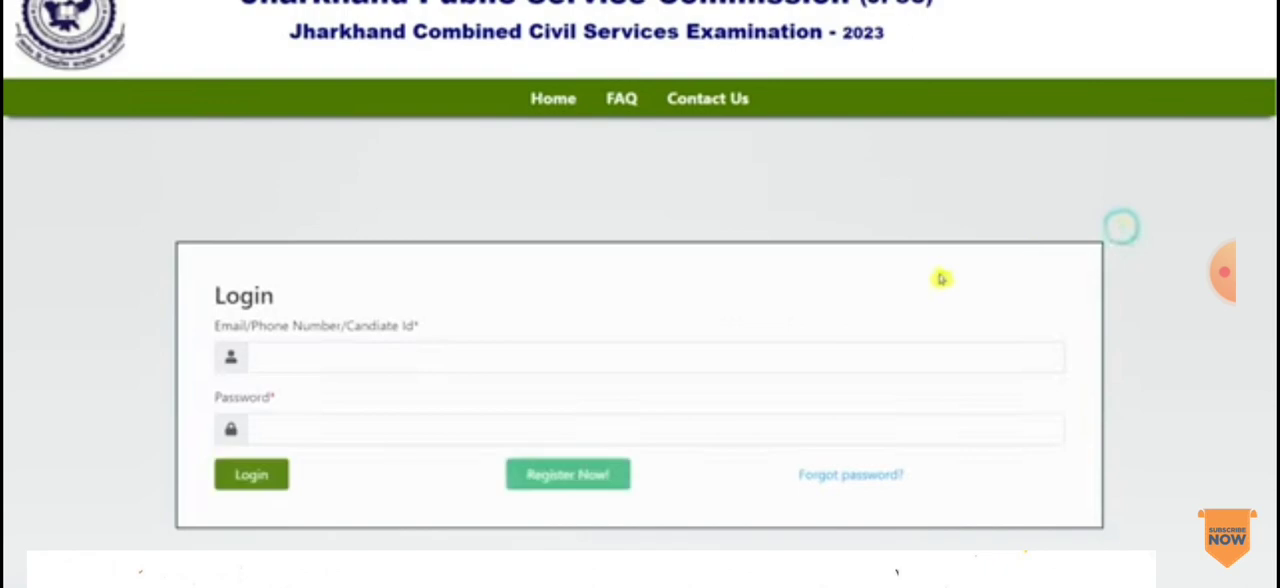
Step: Log in with the registered email, phone number or candidate ID and the account password
{"action": "left_click", "coordinate": [376, 354]}
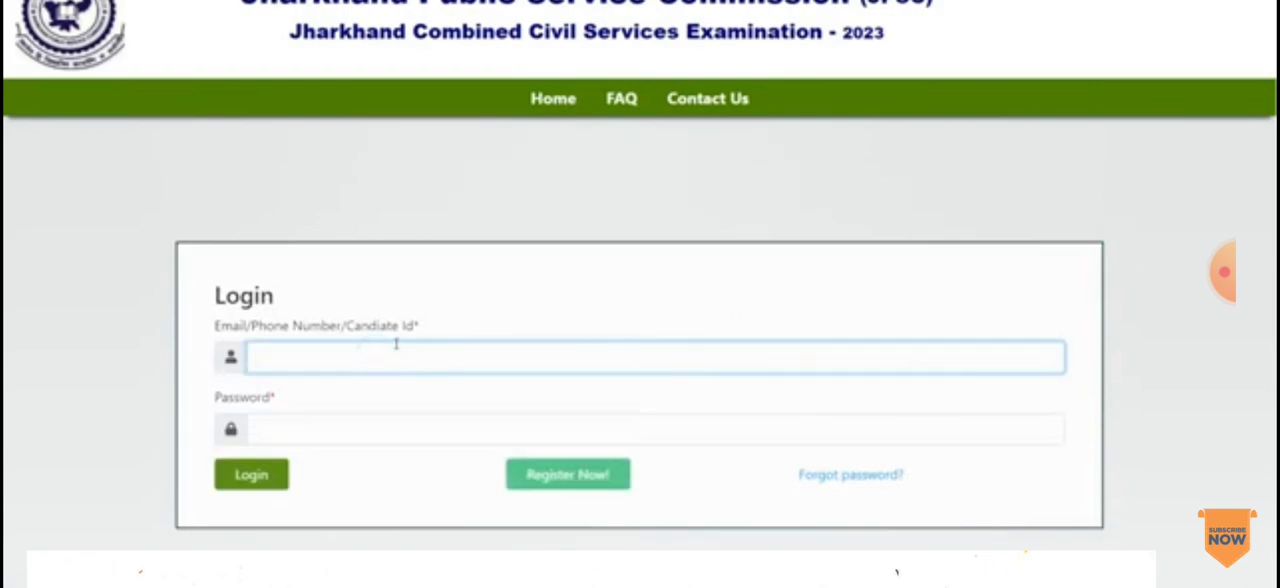
{"action": "left_click", "coordinate": [366, 427]}
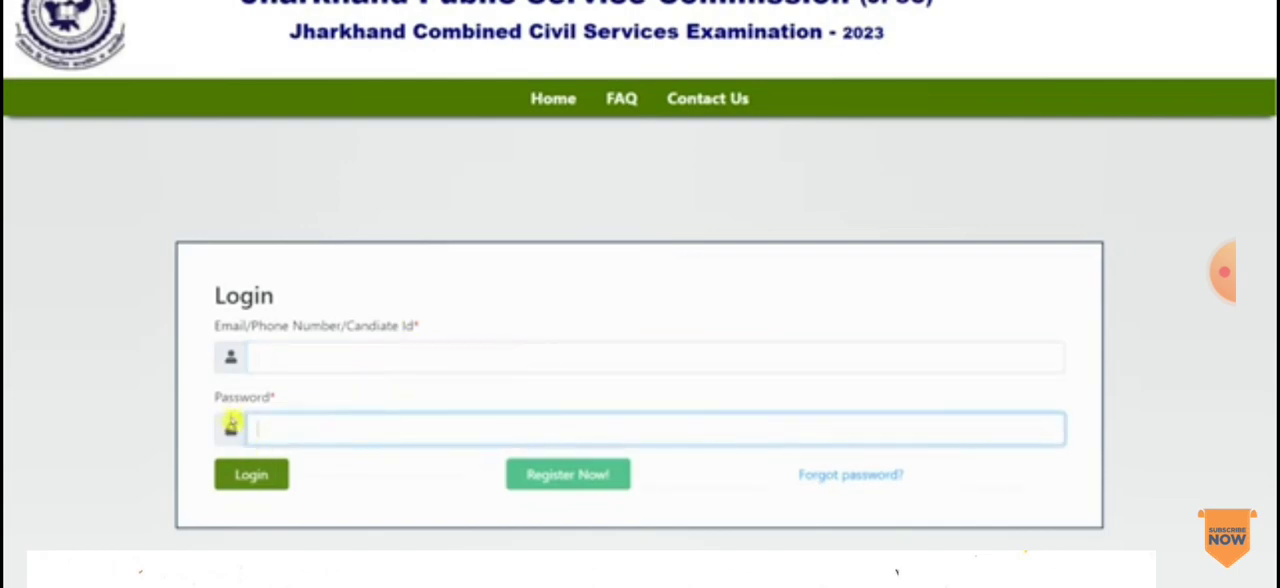
{"action": "left_click_drag", "start_coordinate": [229, 398], "coordinate": [292, 411]}
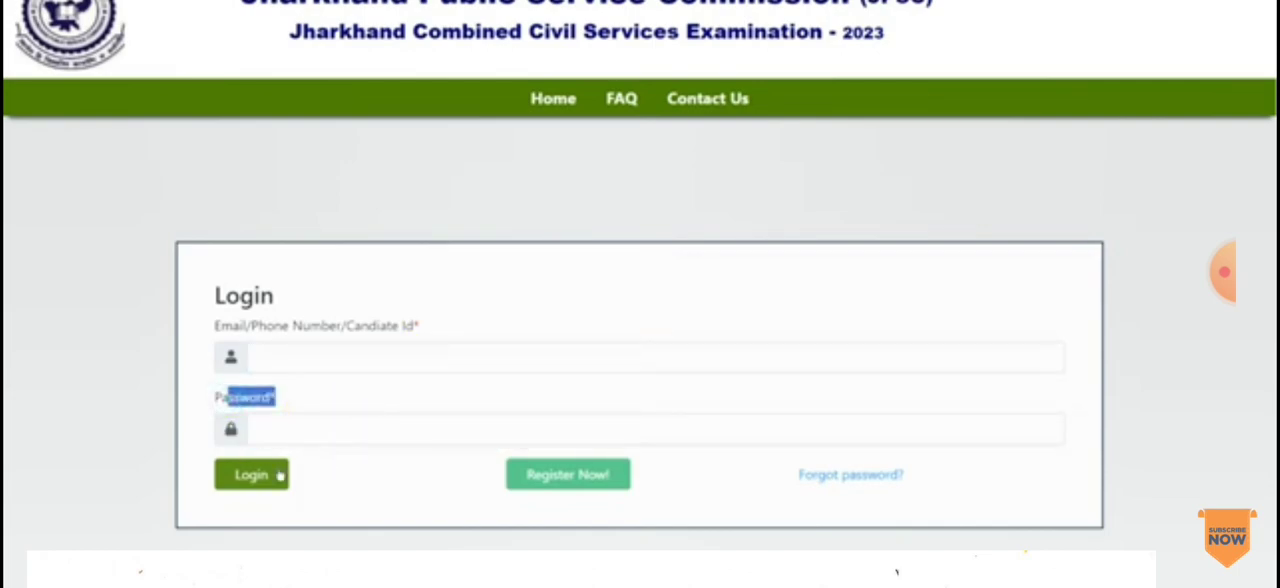
{"action": "left_click", "coordinate": [281, 476]}
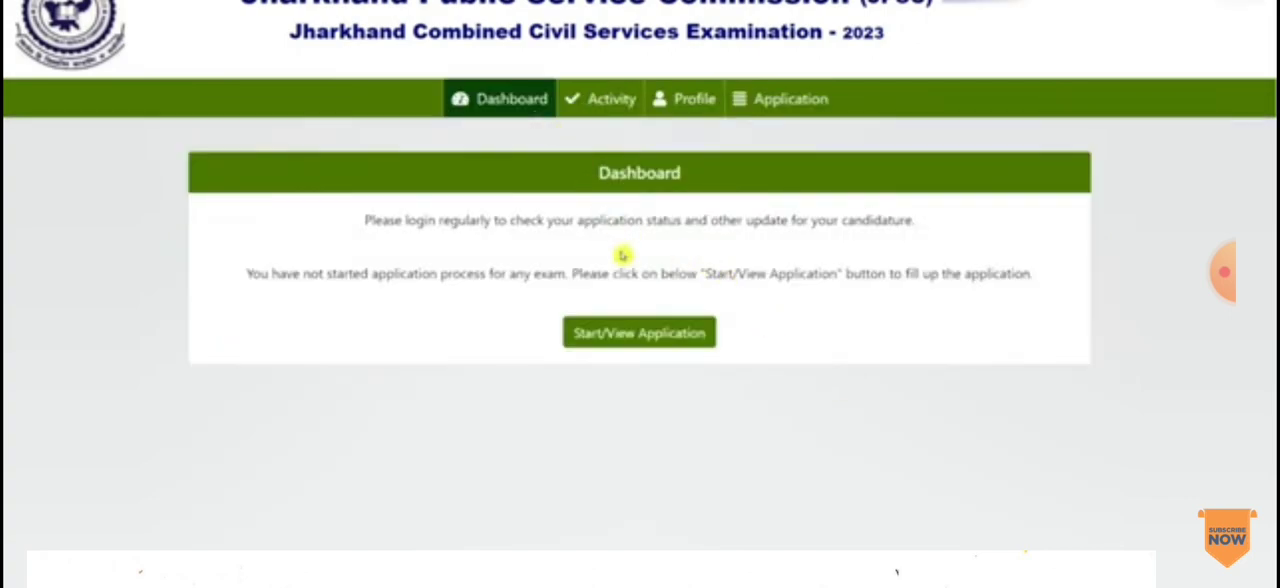
Step: Start the application and continue past the candidate instructions after confirming that the instructions and advertisement have been read
{"action": "left_click", "coordinate": [650, 334]}
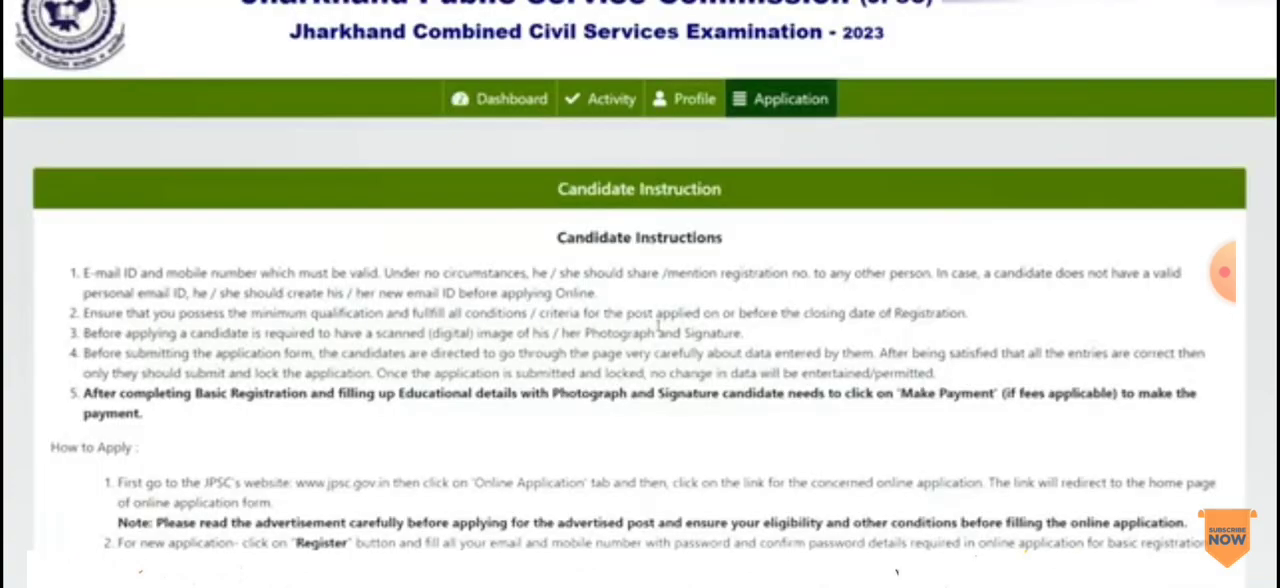
{"action": "scroll", "coordinate": [6, 175], "scroll_direction": "down", "scroll_amount": 10}
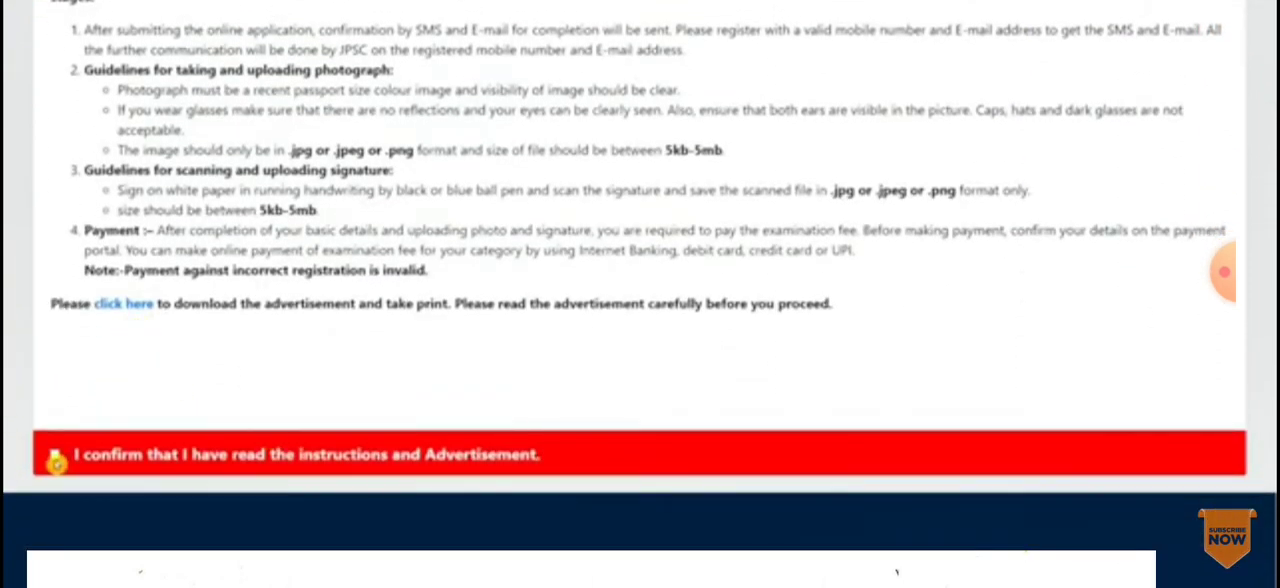
{"action": "left_click", "coordinate": [56, 458]}
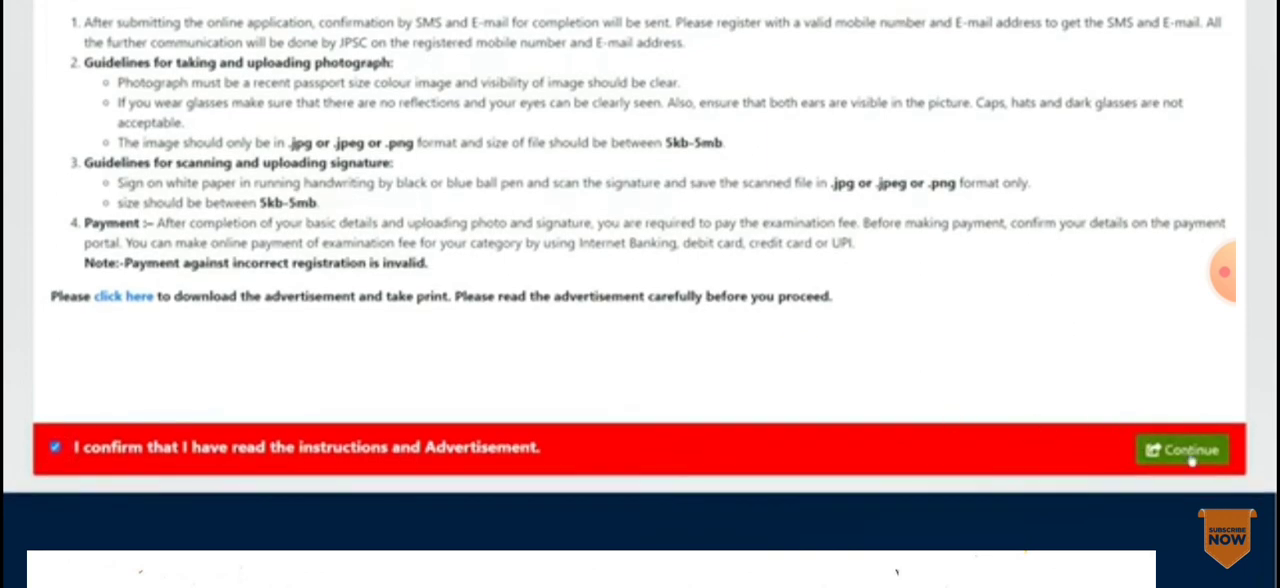
{"action": "left_click", "coordinate": [1185, 450]}
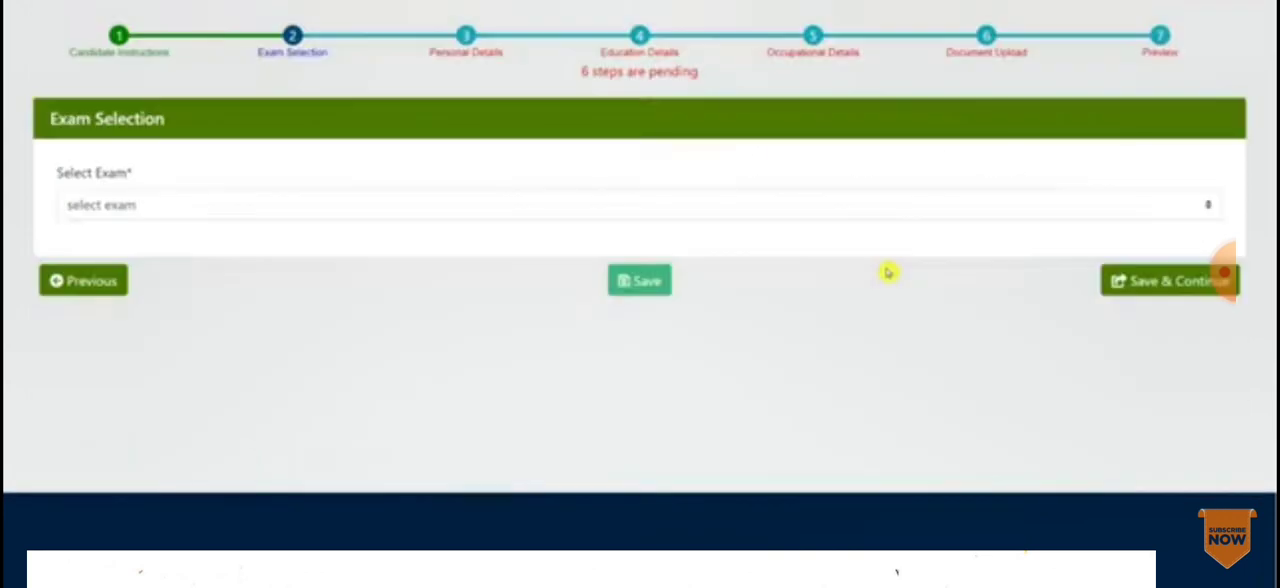
Step: Select Combined Civil Services Examination - 2023 as the exam, save it and continue to the personal details
{"action": "left_click", "coordinate": [171, 204]}
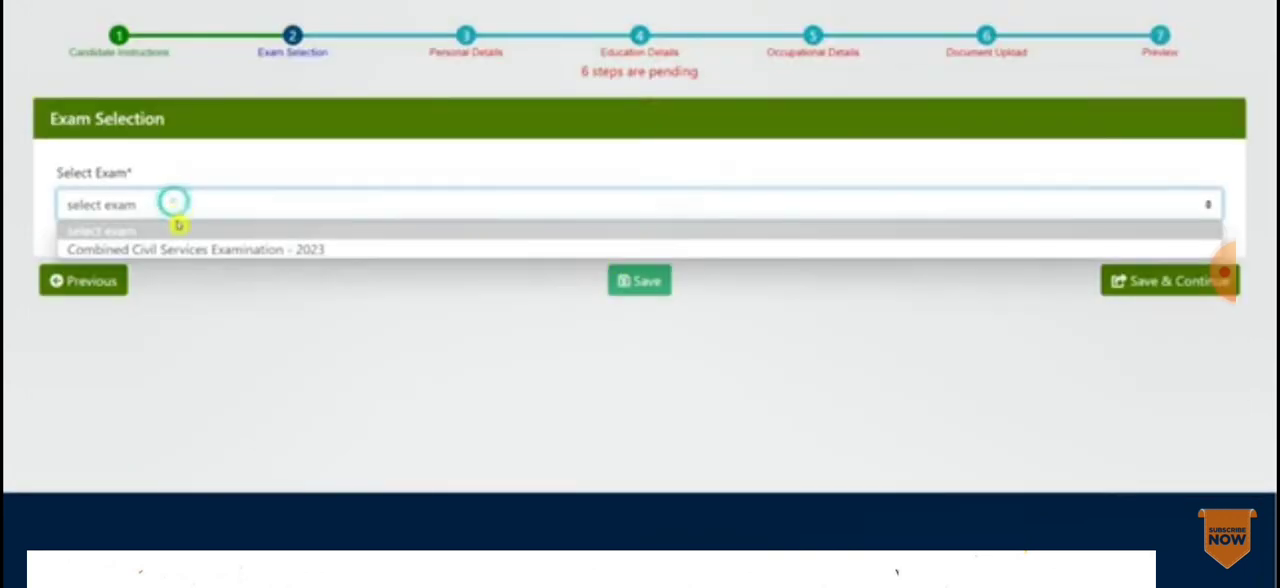
{"action": "left_click", "coordinate": [290, 250]}
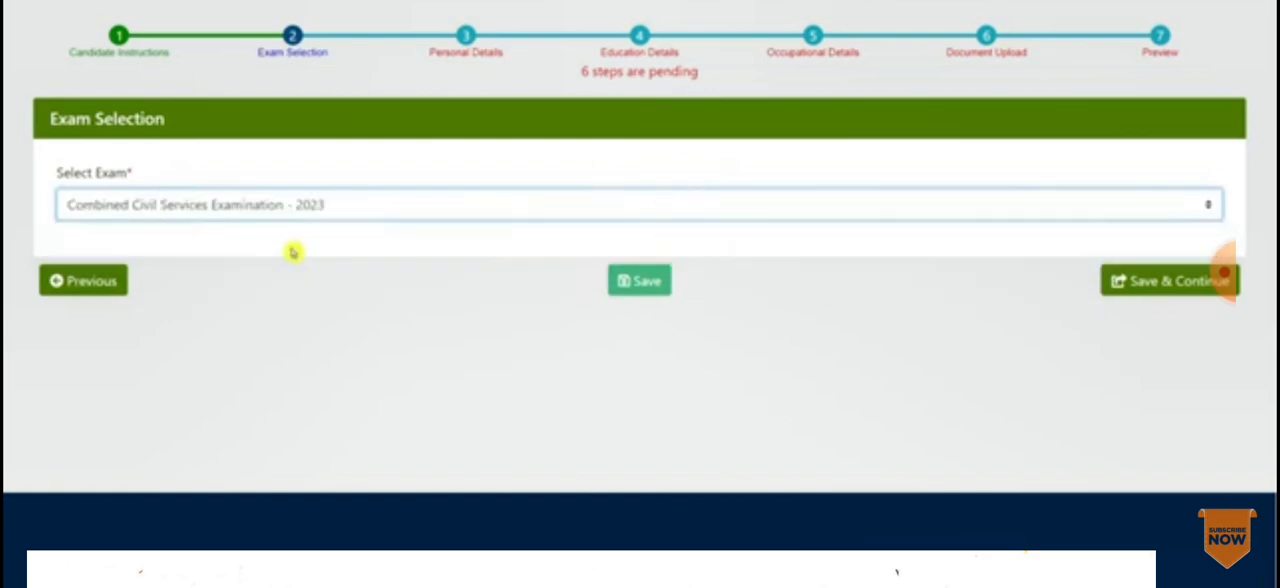
{"action": "left_click", "coordinate": [648, 292]}
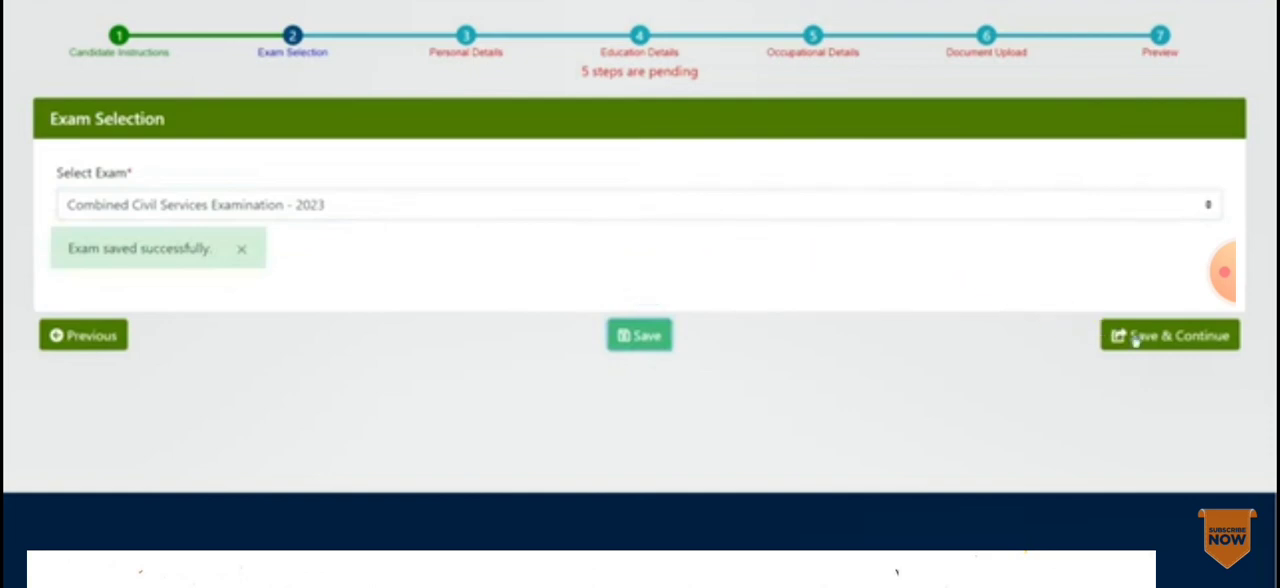
{"action": "left_click", "coordinate": [1185, 340]}
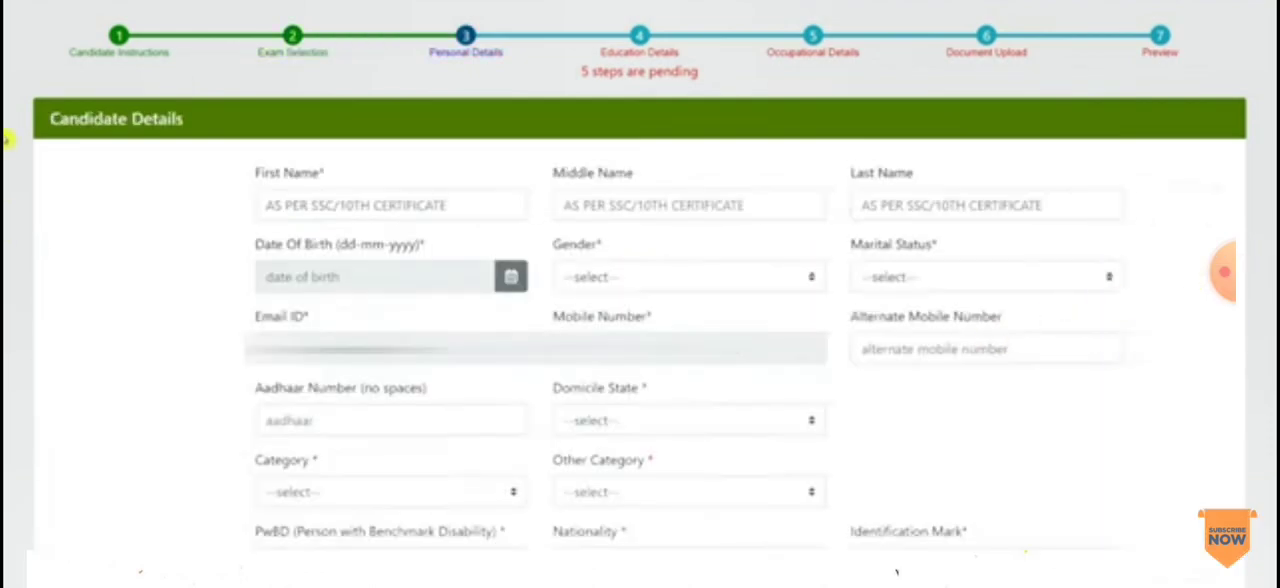
Step: Enter the candidate's first name and last name in the Candidate Details, leaving the middle name blank
{"action": "left_click", "coordinate": [360, 205]}
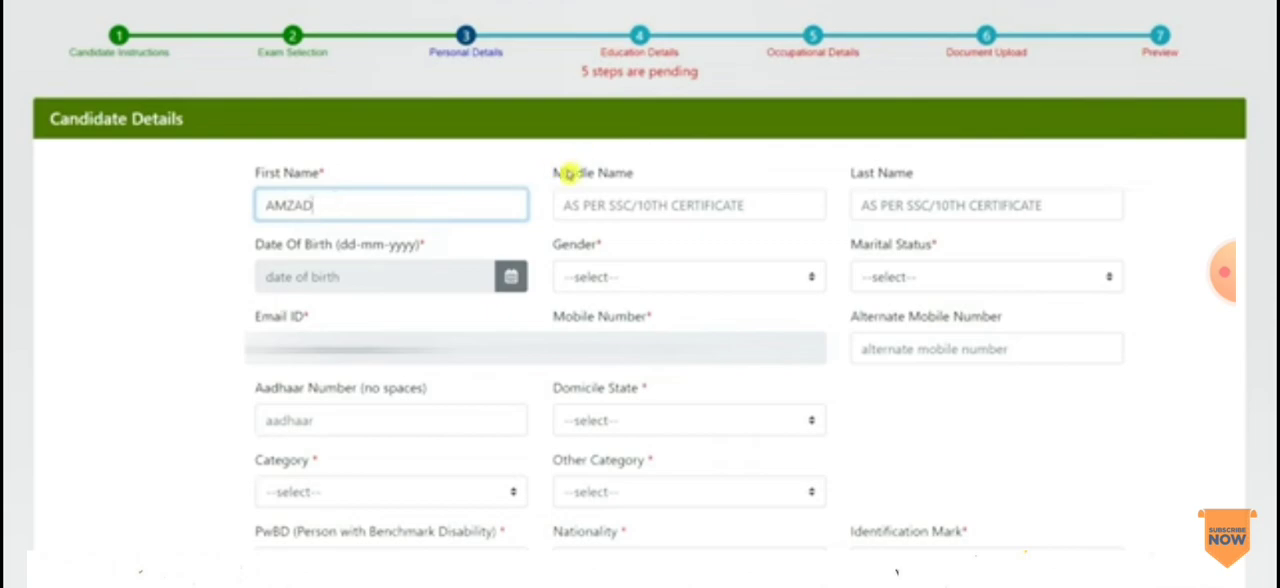
{"action": "left_click_drag", "start_coordinate": [566, 171], "coordinate": [633, 174]}
{"action": "left_click", "coordinate": [891, 216]}
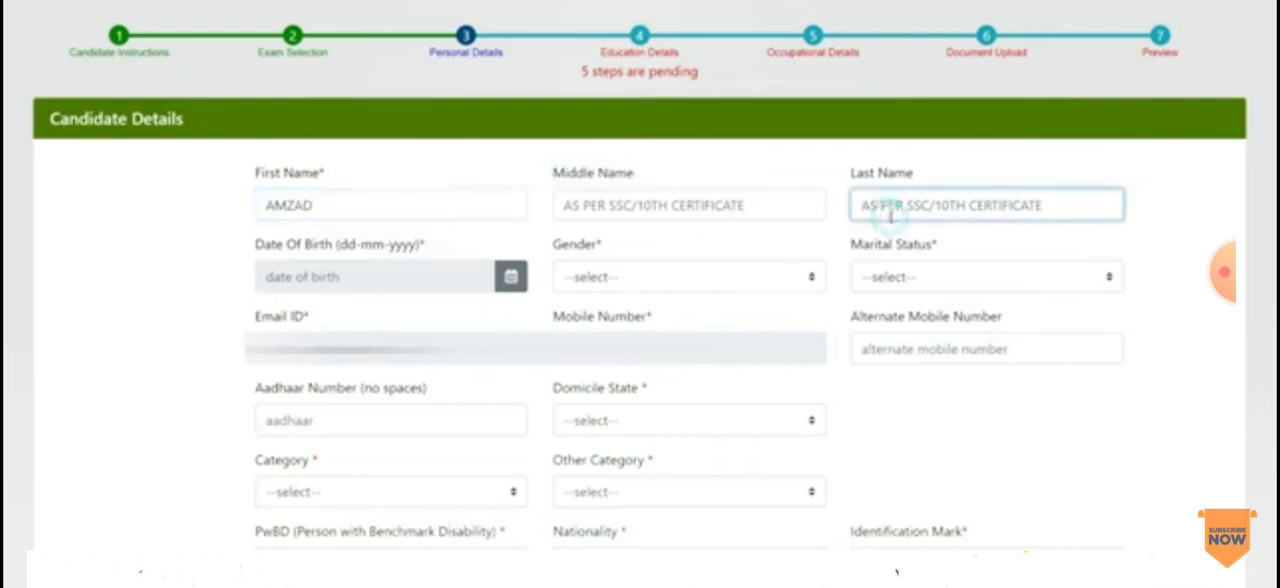
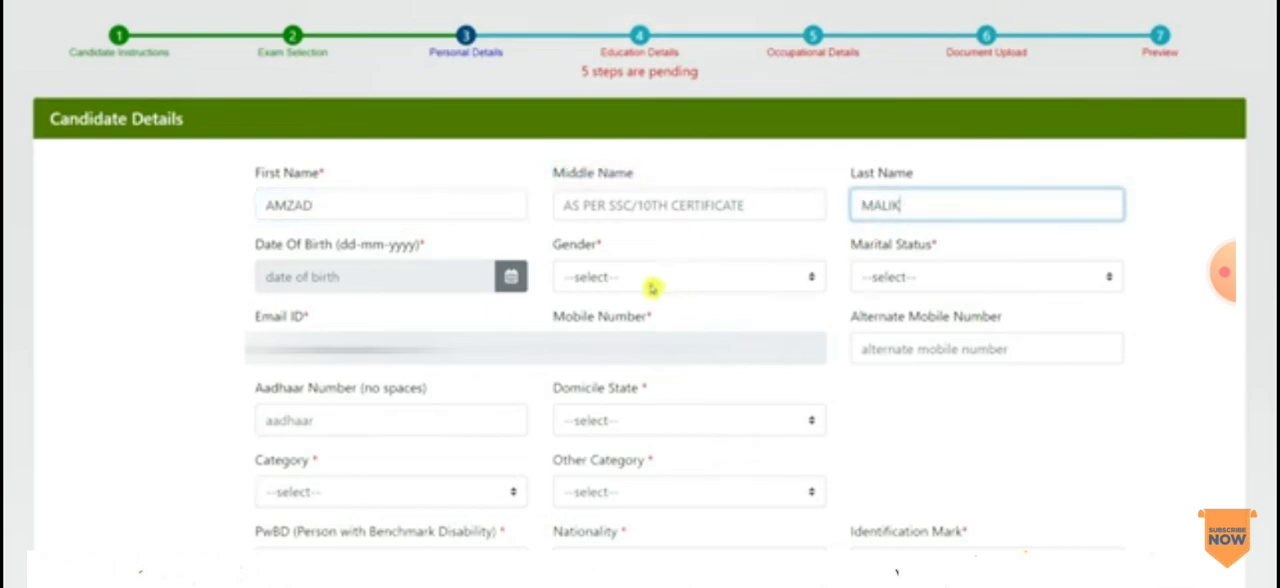
Step: Set the candidate's date of birth by picking the year, month and day in the calendar
{"action": "left_click", "coordinate": [511, 276]}
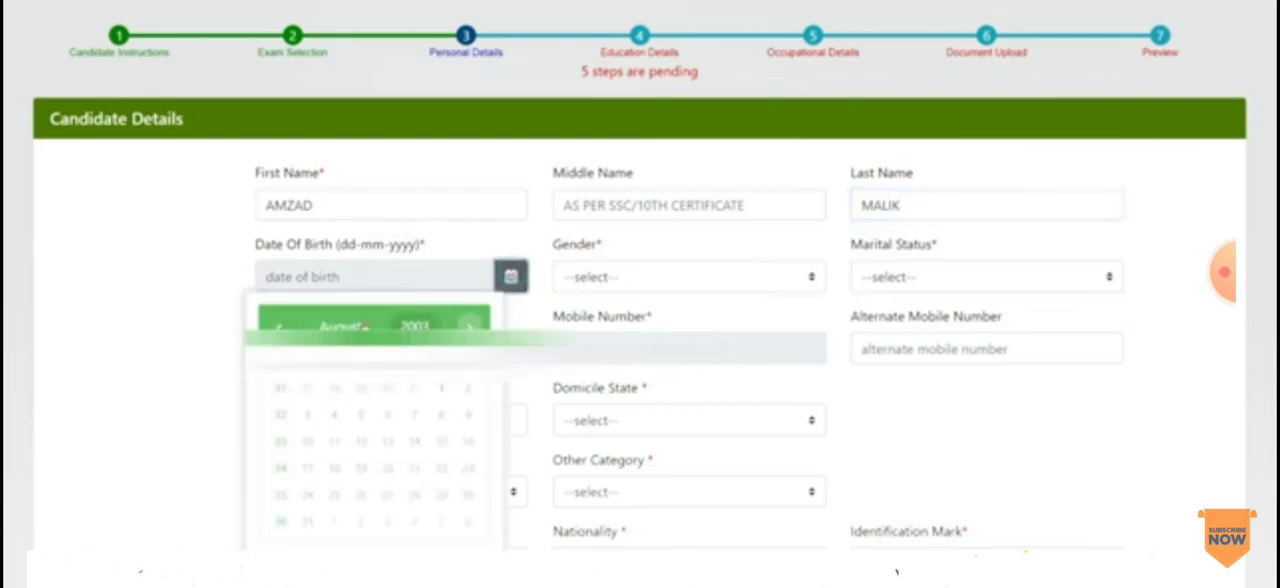
{"action": "left_click", "coordinate": [418, 326]}
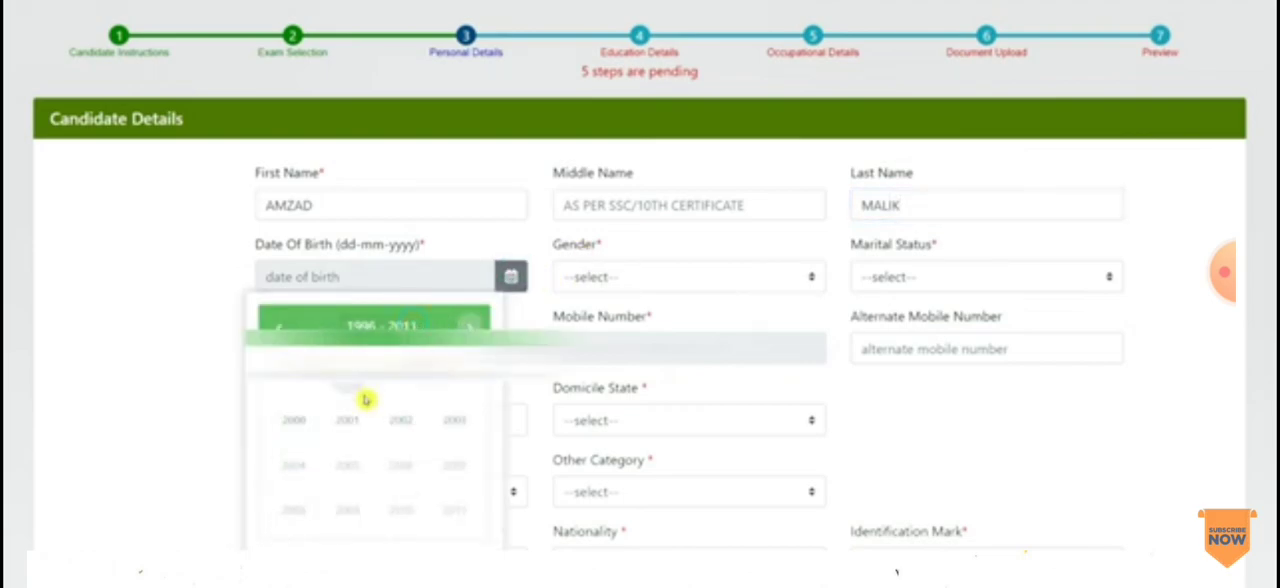
{"action": "left_click", "coordinate": [296, 418]}
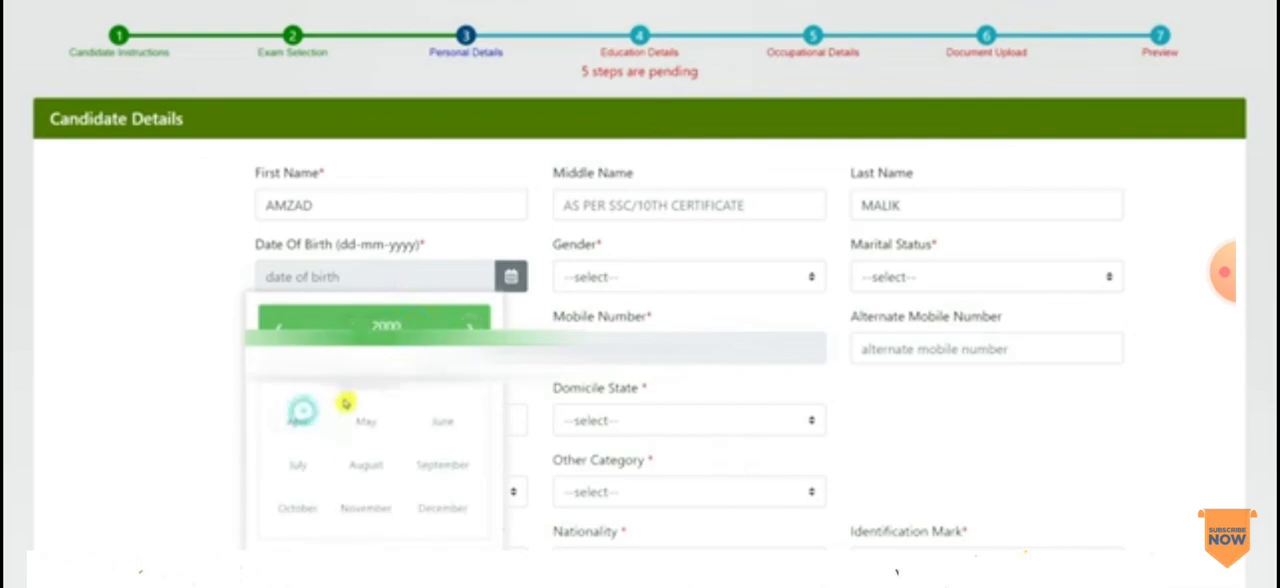
{"action": "left_click", "coordinate": [364, 420]}
{"action": "left_click", "coordinate": [357, 418]}
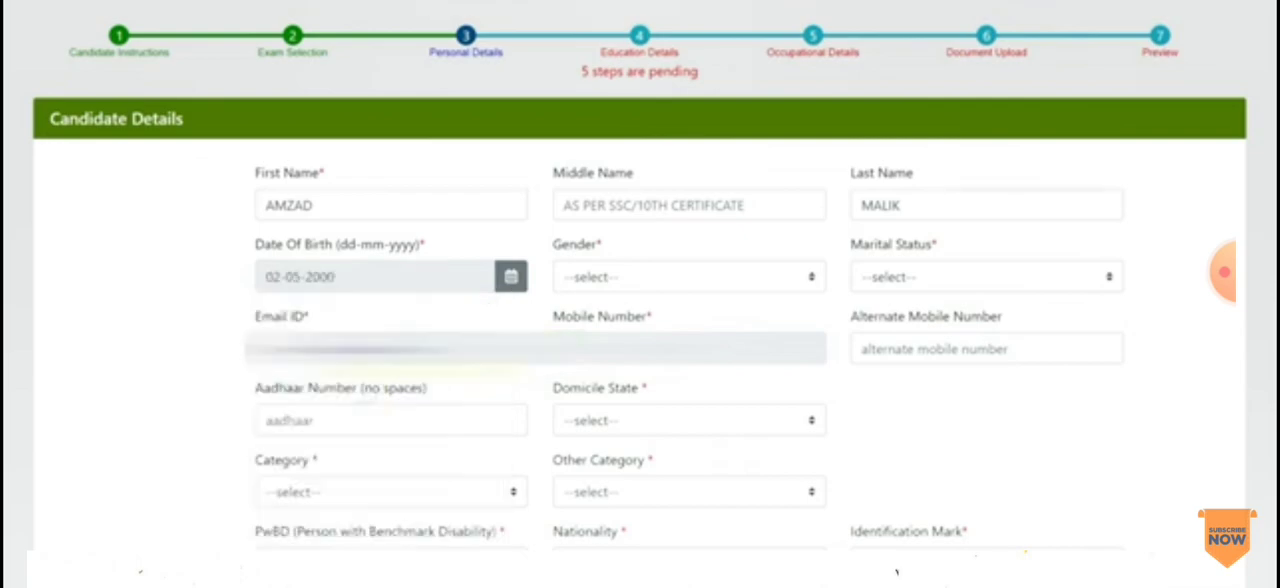
Step: Set the candidate's gender to Male and marital status to Unmarried
{"action": "left_click", "coordinate": [631, 277]}
{"action": "left_click", "coordinate": [588, 317]}
{"action": "left_click_drag", "start_coordinate": [879, 245], "coordinate": [962, 244]}
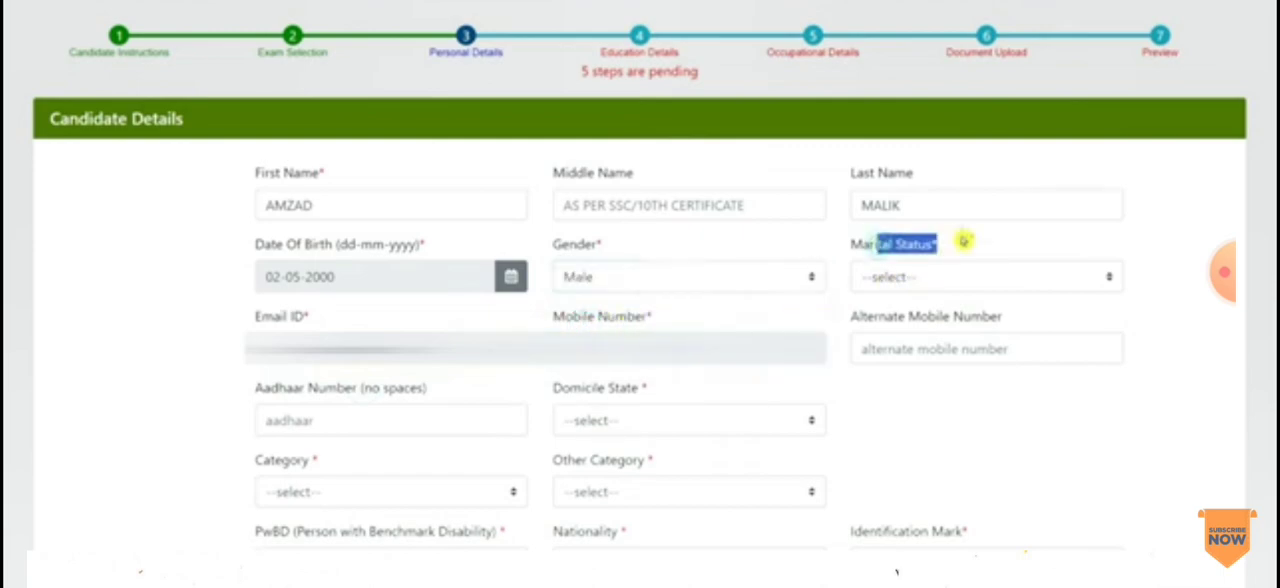
{"action": "left_click", "coordinate": [905, 272]}
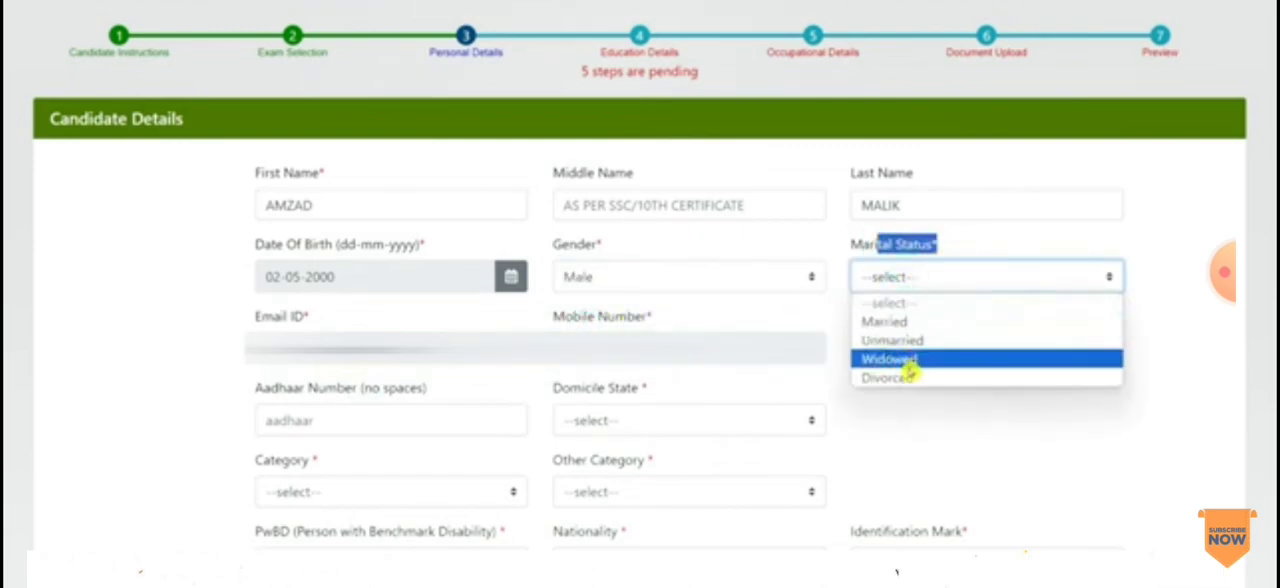
{"action": "left_click", "coordinate": [905, 342]}
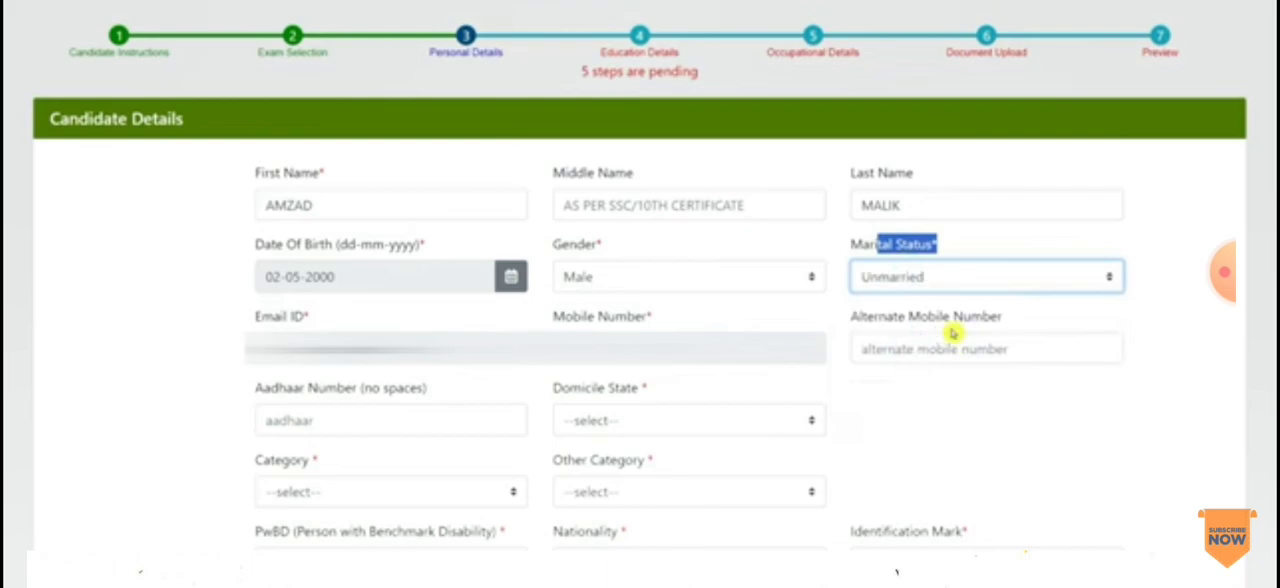
Step: Leave the optional Aadhaar number blank and set the domicile state to Jharkhand
{"action": "left_click", "coordinate": [387, 418]}
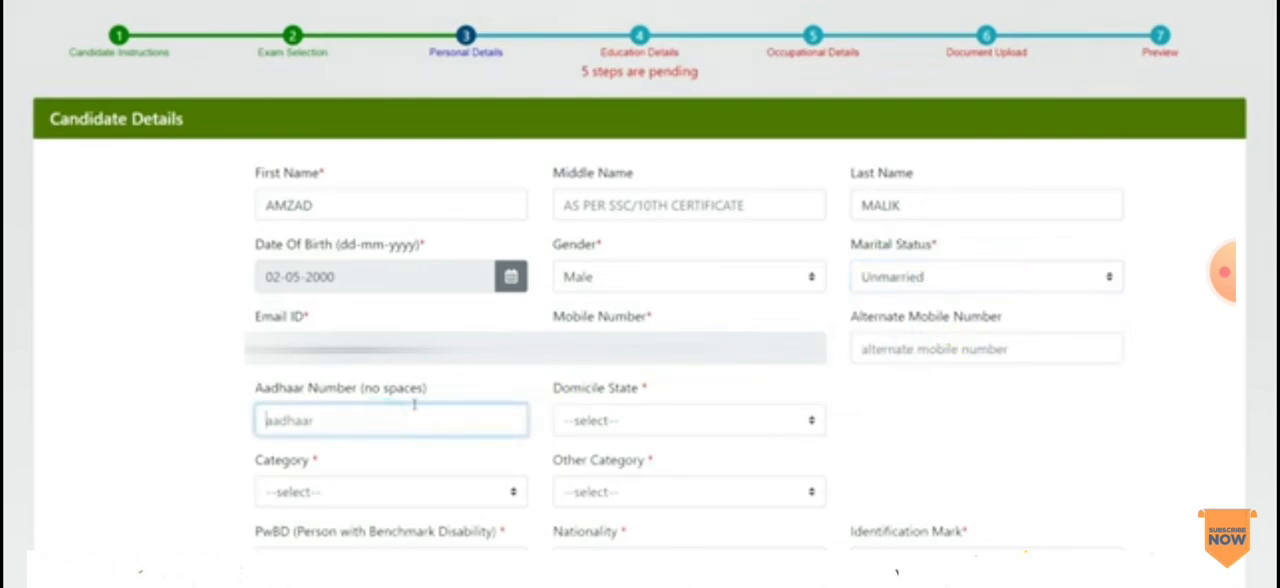
{"action": "left_click", "coordinate": [630, 420]}
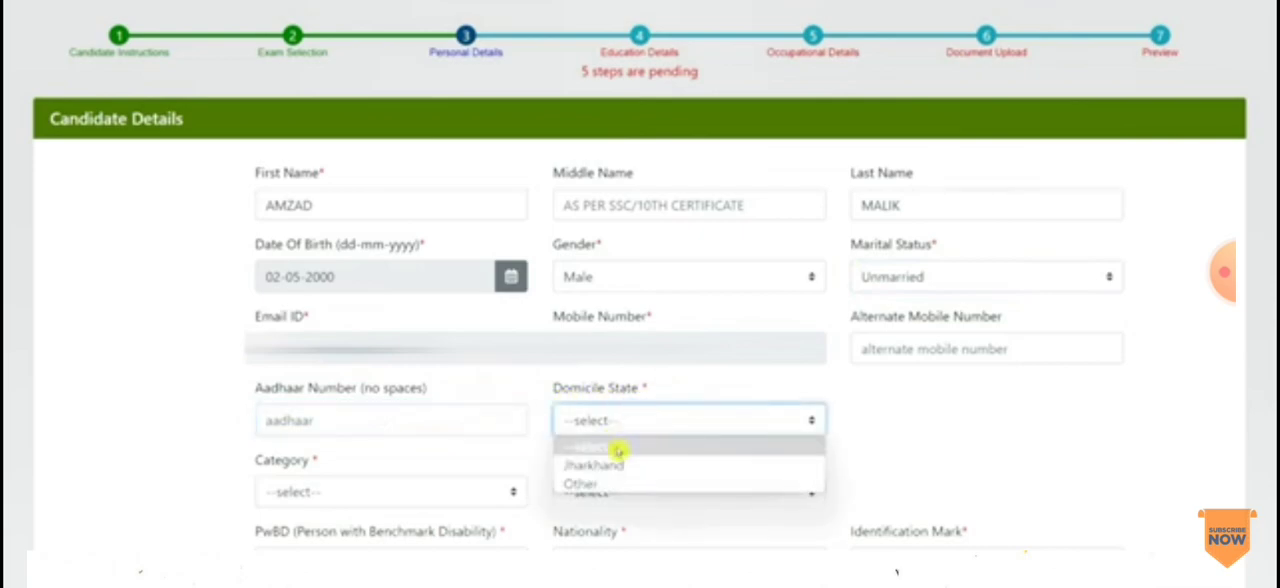
{"action": "left_click", "coordinate": [602, 485]}
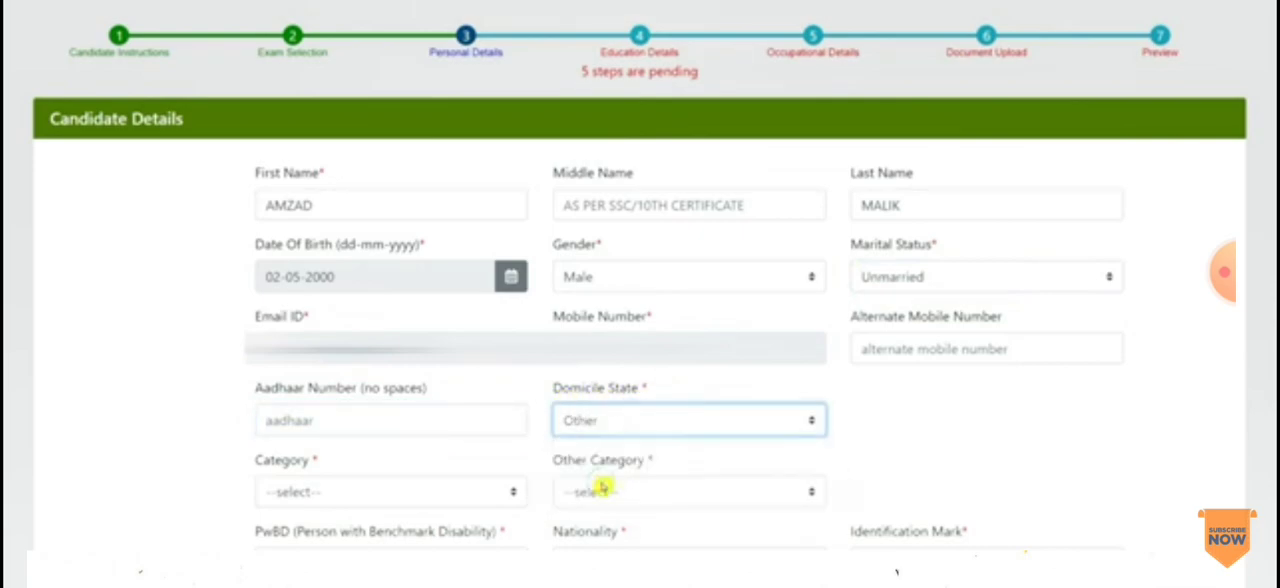
{"action": "left_click", "coordinate": [593, 421]}
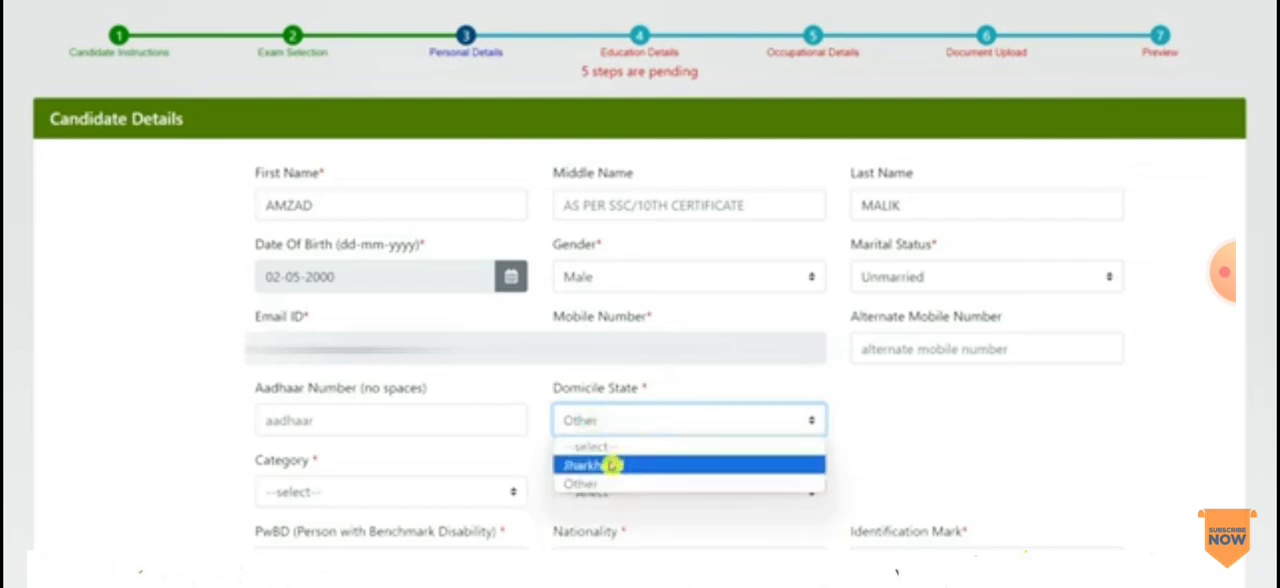
{"action": "left_click", "coordinate": [612, 465]}
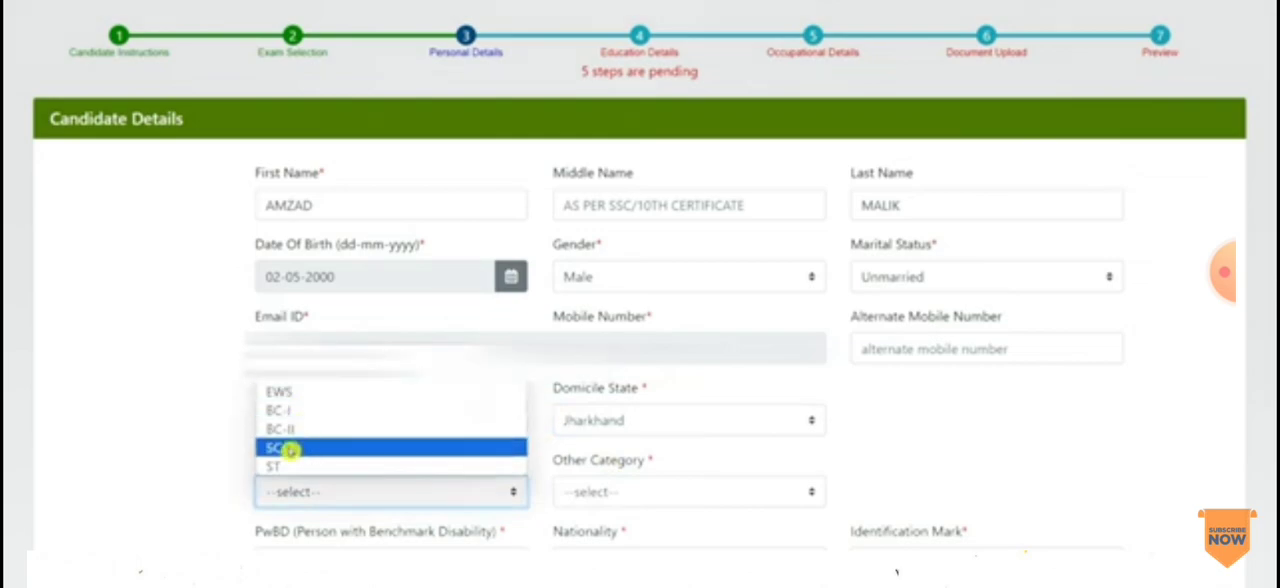
Step: Set the candidate's category to BC-I and the other category to Not Applicable
{"action": "left_click", "coordinate": [300, 410]}
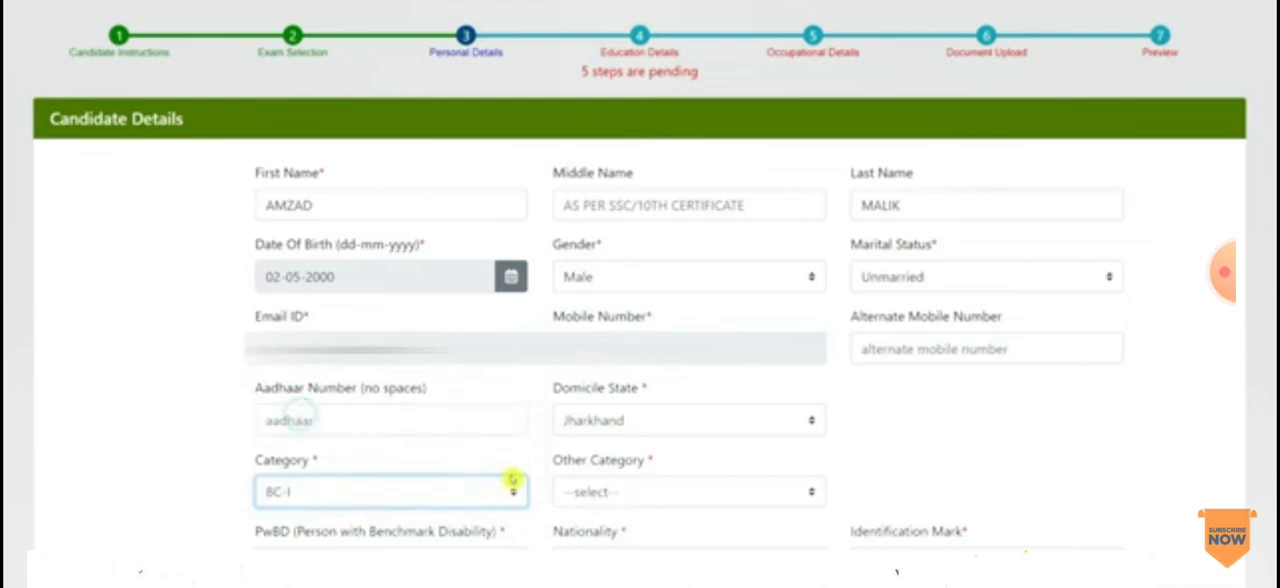
{"action": "left_click", "coordinate": [620, 495]}
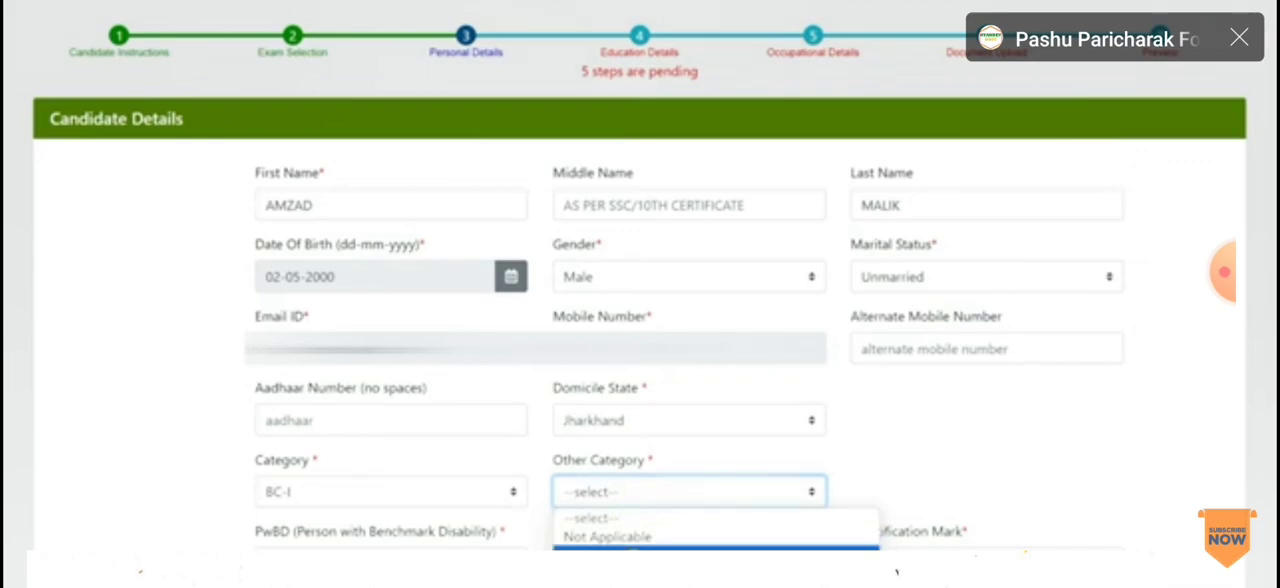
{"action": "left_click", "coordinate": [620, 541]}
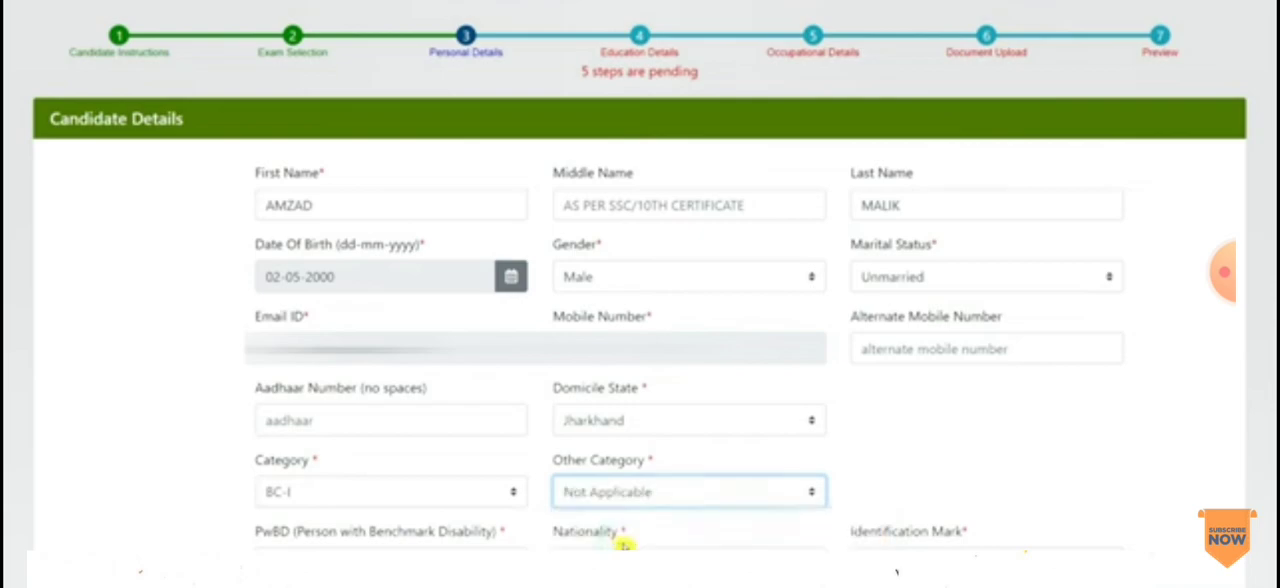
Step: Answer the PwBD (Person with Benchmark Disability) question and set the candidate's nationality to Indian
{"action": "left_click_drag", "start_coordinate": [299, 534], "coordinate": [399, 535]}
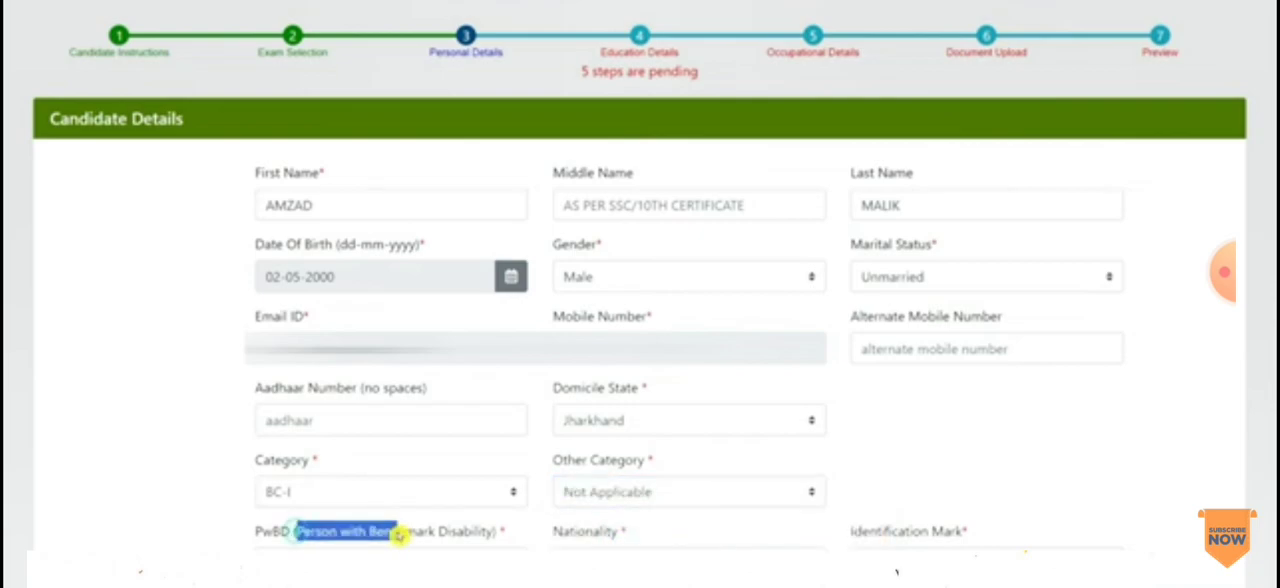
{"action": "left_click", "coordinate": [436, 560]}
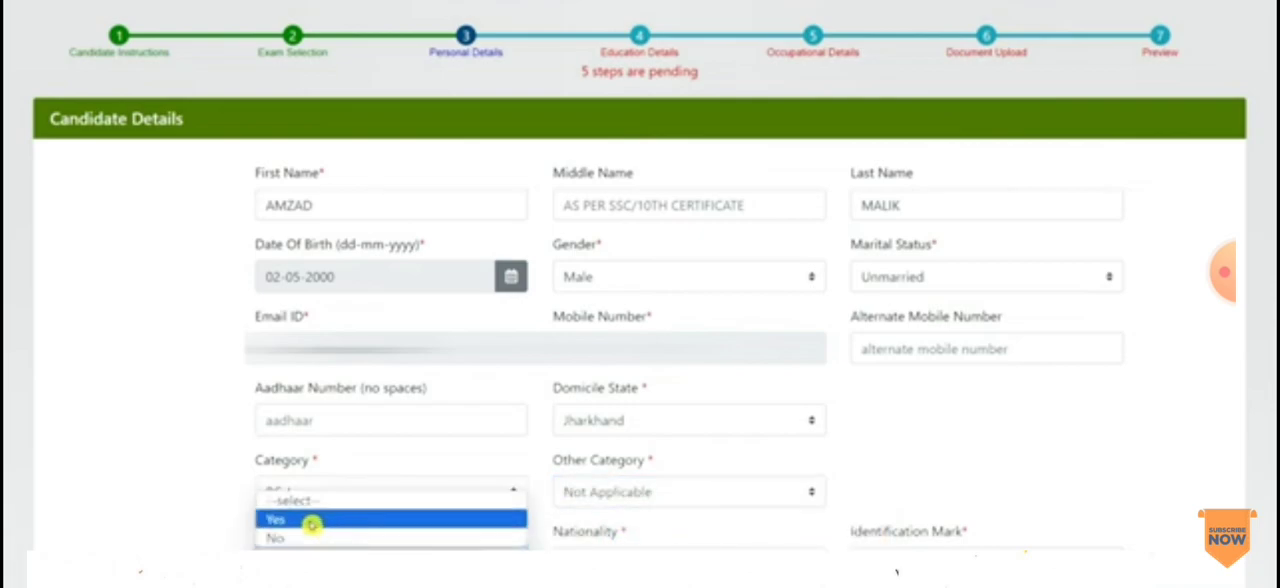
{"action": "left_click", "coordinate": [314, 523]}
{"action": "left_click", "coordinate": [689, 560]}
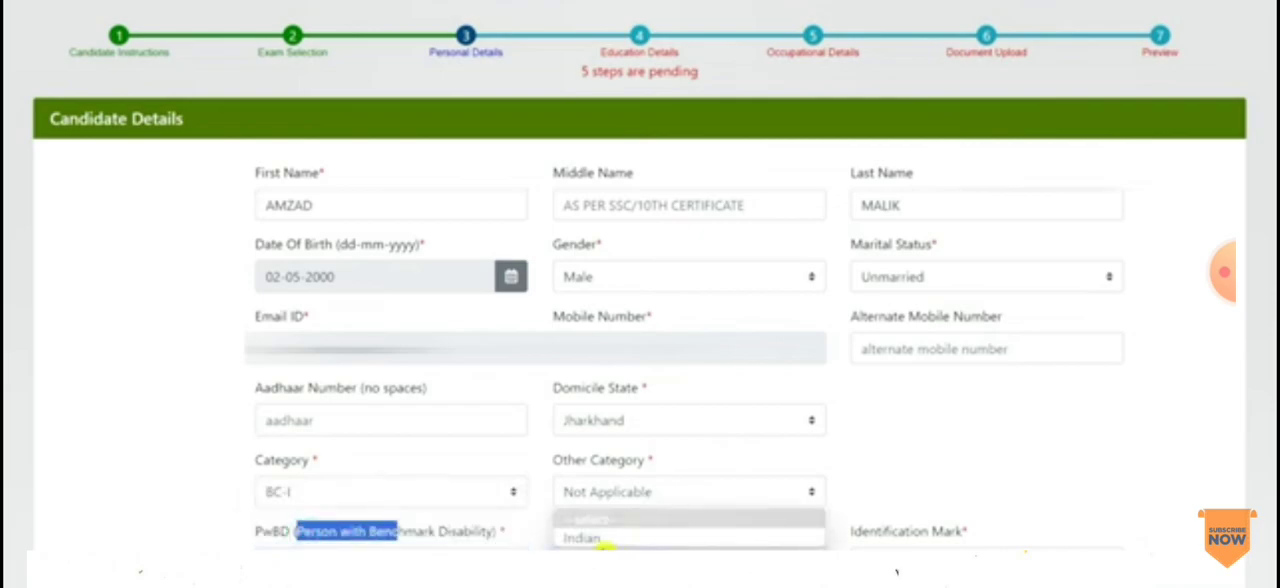
{"action": "left_click", "coordinate": [594, 538]}
{"action": "key", "text": "Tab"}
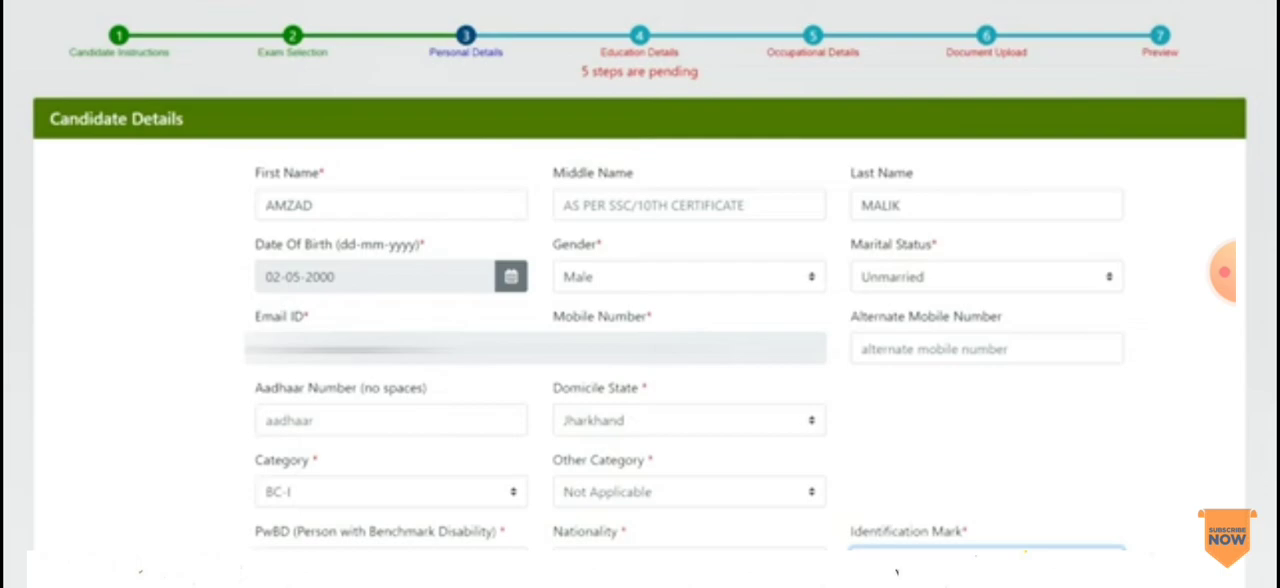
Step: Answer No to both the debarment question and the question about being a relative of JPSC members or employees
{"action": "scroll", "coordinate": [400, 46], "scroll_direction": "down", "scroll_amount": 10}
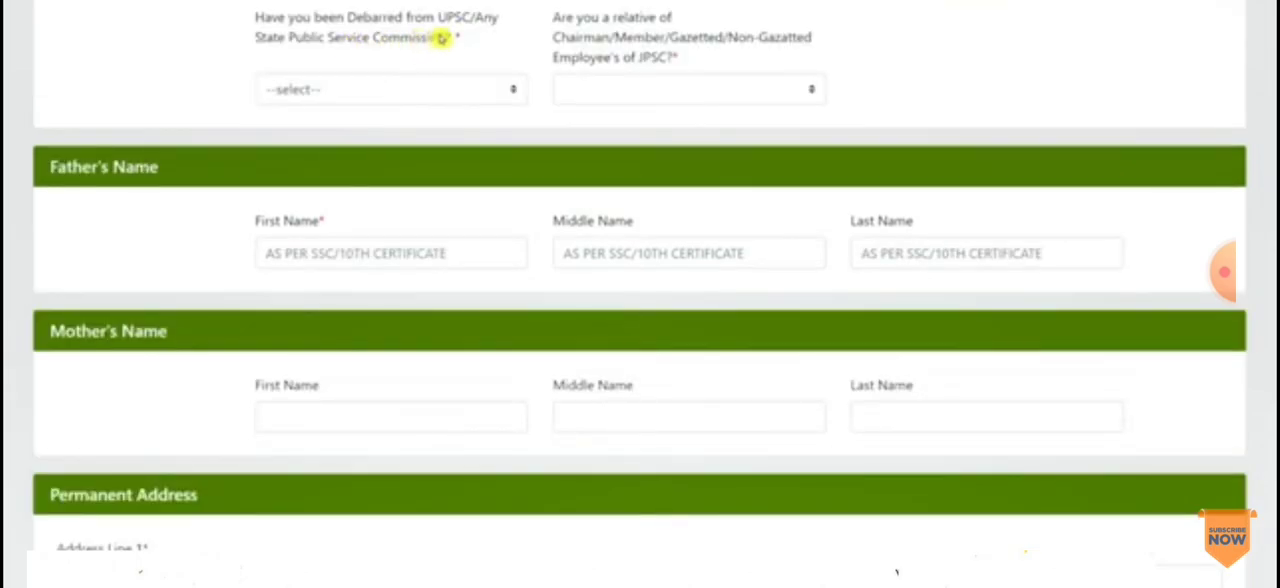
{"action": "left_click", "coordinate": [383, 93]}
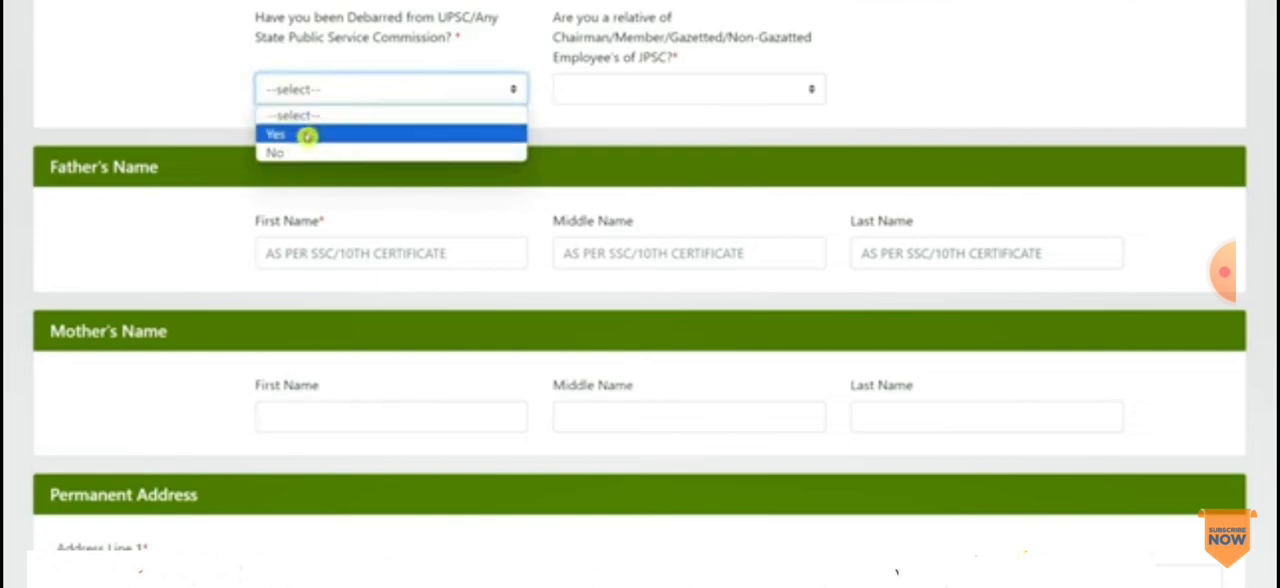
{"action": "left_click", "coordinate": [283, 153]}
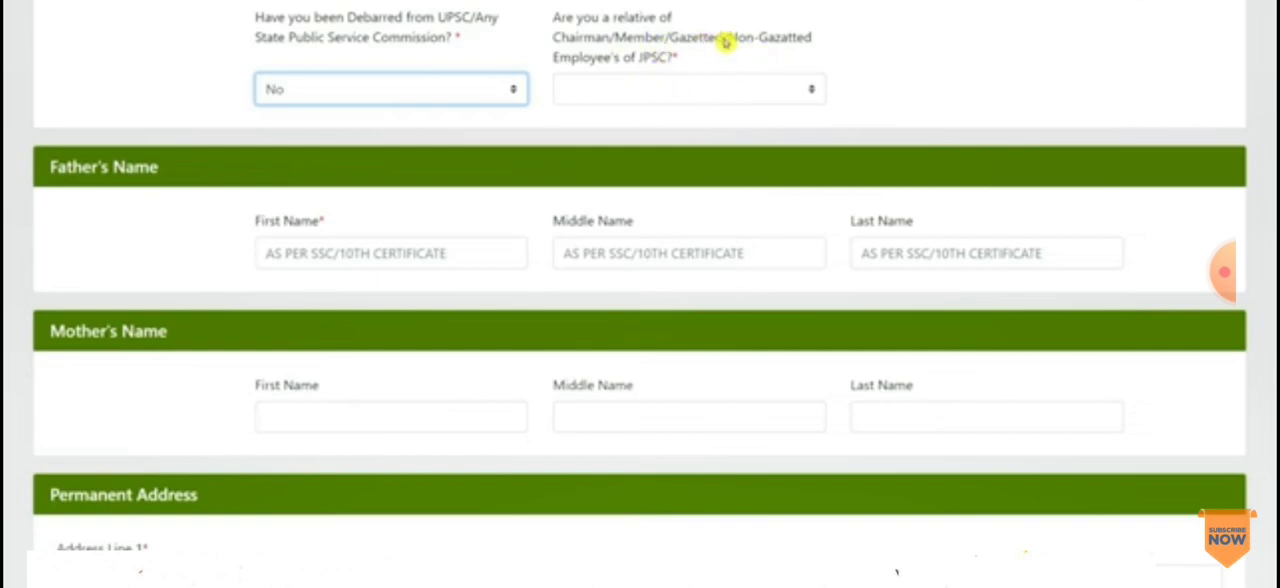
{"action": "left_click", "coordinate": [664, 88]}
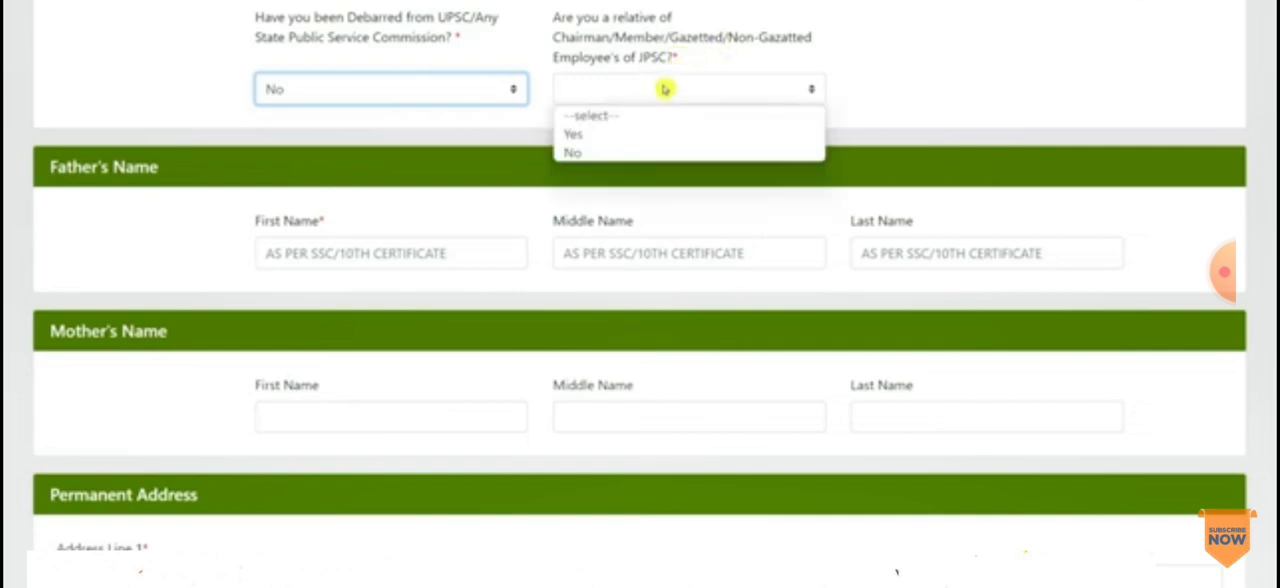
{"action": "left_click", "coordinate": [589, 151]}
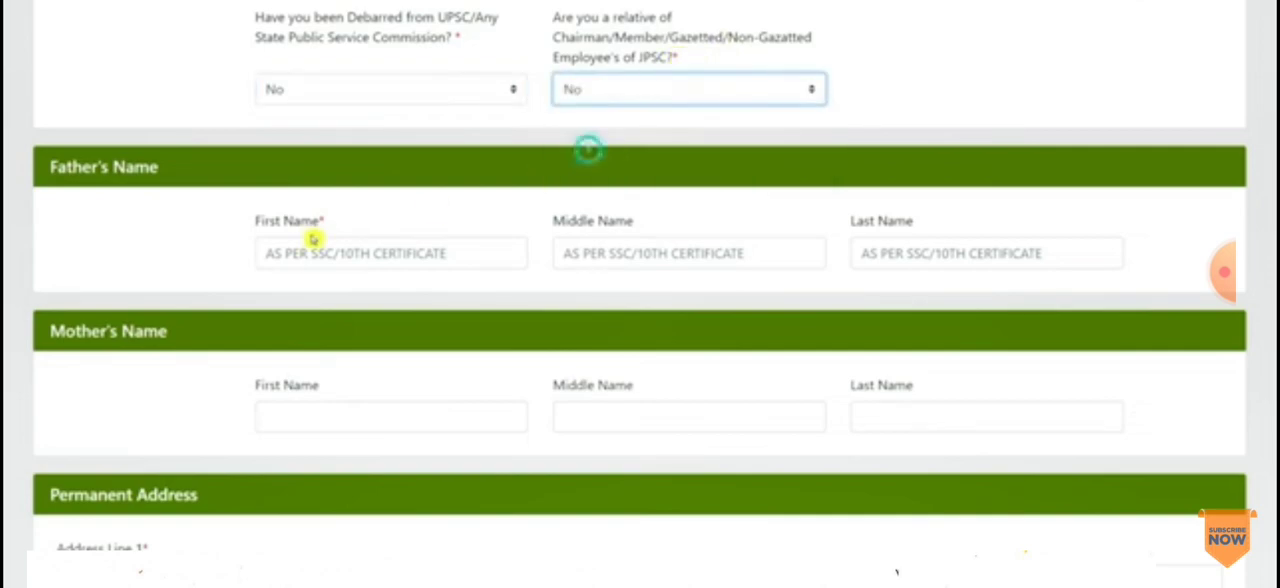
Step: Look over the Father's Name, Mother's Name and Permanent Address line fields without filling them in
{"action": "scroll", "coordinate": [1253, 215], "scroll_direction": "down", "scroll_amount": 1}
{"action": "left_click", "coordinate": [383, 170]}
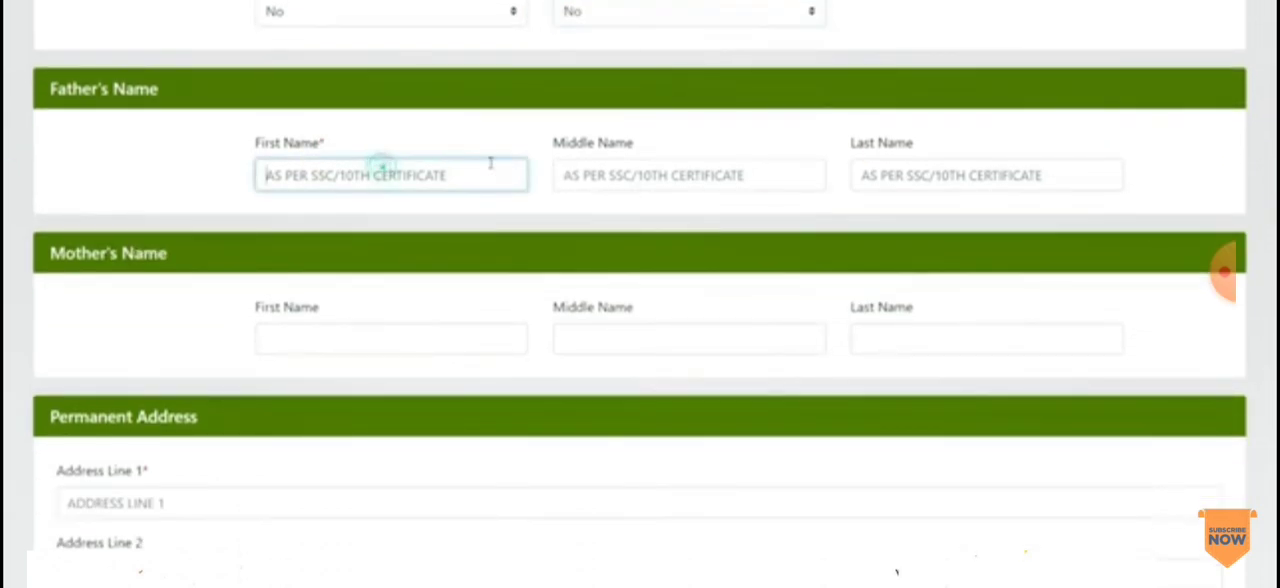
{"action": "left_click_drag", "start_coordinate": [589, 148], "coordinate": [634, 147]}
{"action": "scroll", "coordinate": [892, 160], "scroll_direction": "down", "scroll_amount": 2}
{"action": "scroll", "coordinate": [892, 160], "scroll_direction": "down", "scroll_amount": 2}
{"action": "scroll", "coordinate": [403, 151], "scroll_direction": "up", "scroll_amount": 2}
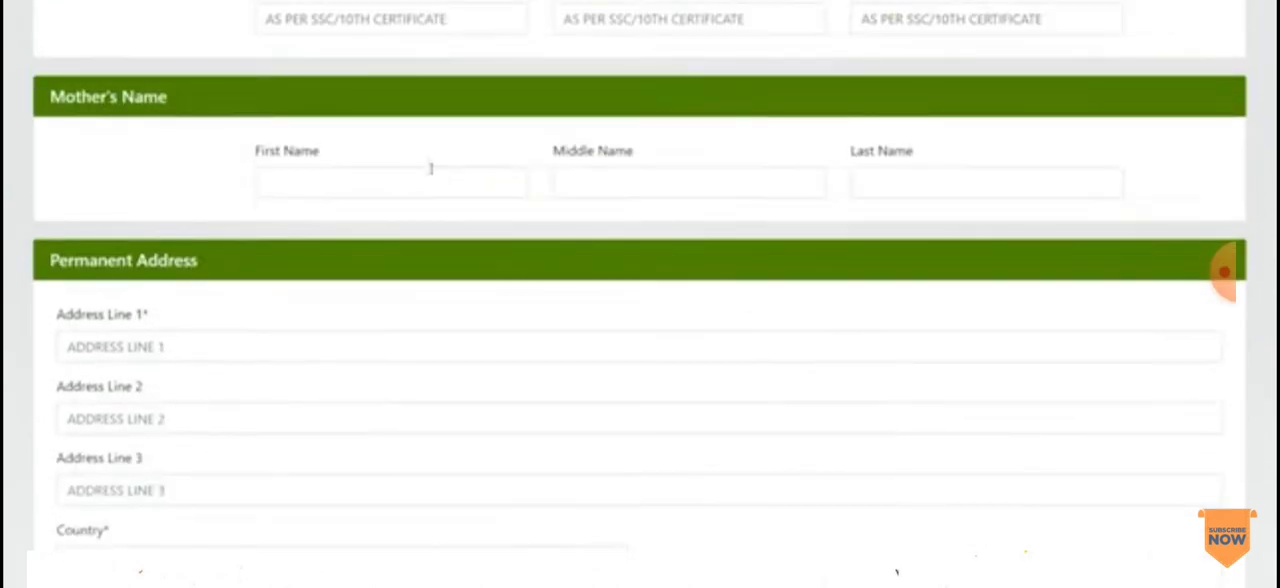
{"action": "left_click_drag", "start_coordinate": [284, 150], "coordinate": [909, 160]}
{"action": "scroll", "coordinate": [1090, 302], "scroll_direction": "down", "scroll_amount": 3}
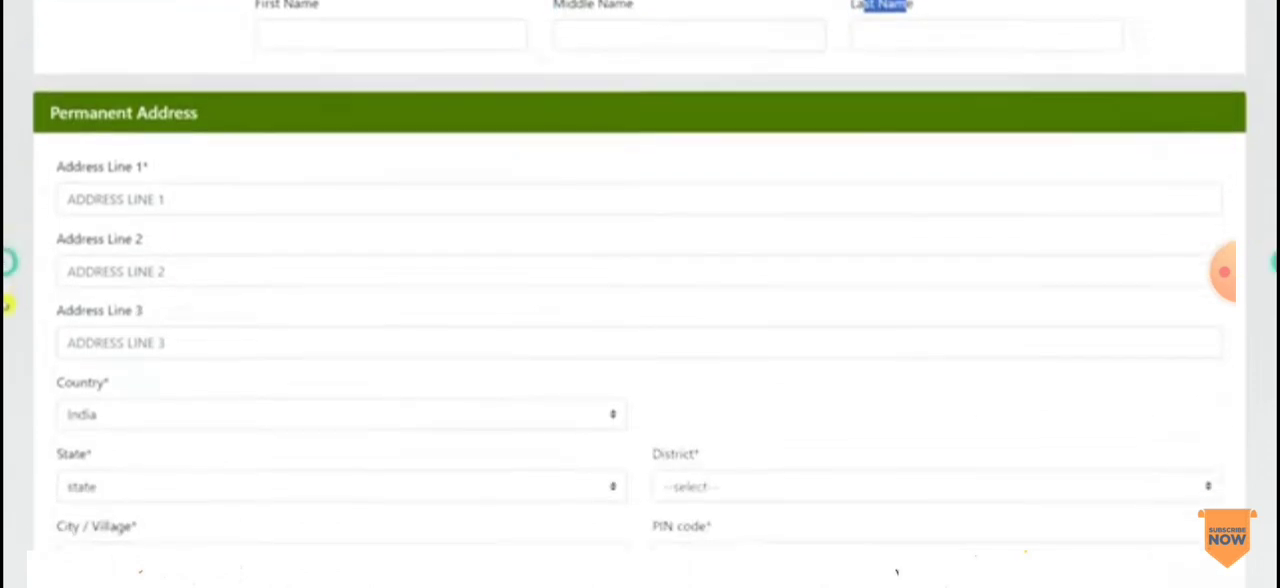
{"action": "left_click", "coordinate": [171, 120]}
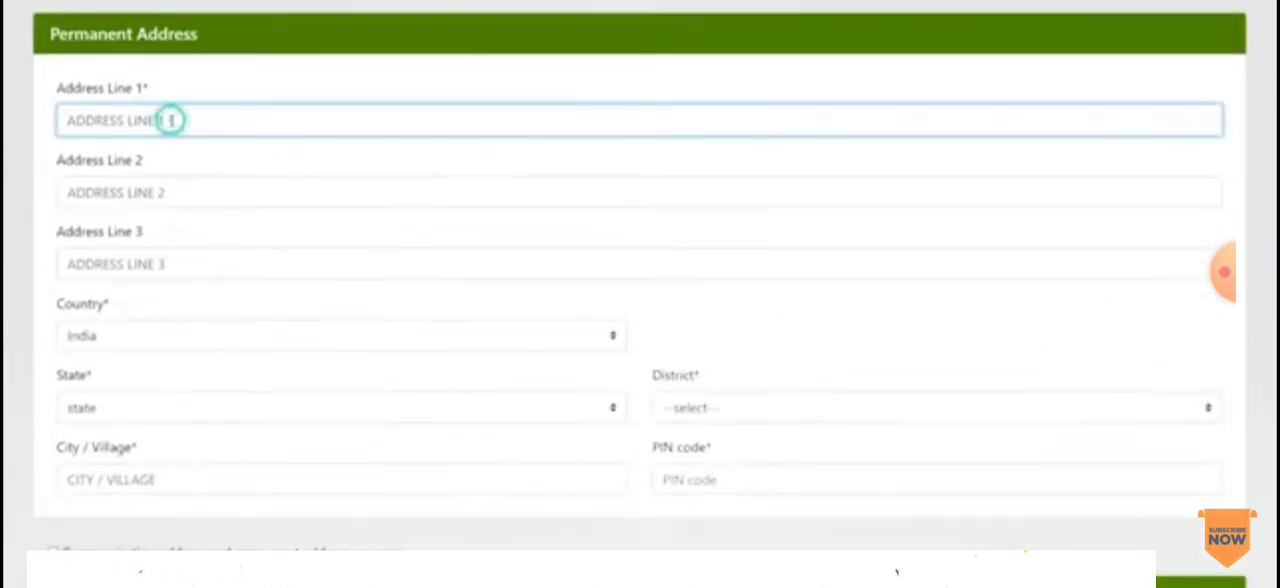
{"action": "left_click", "coordinate": [157, 117]}
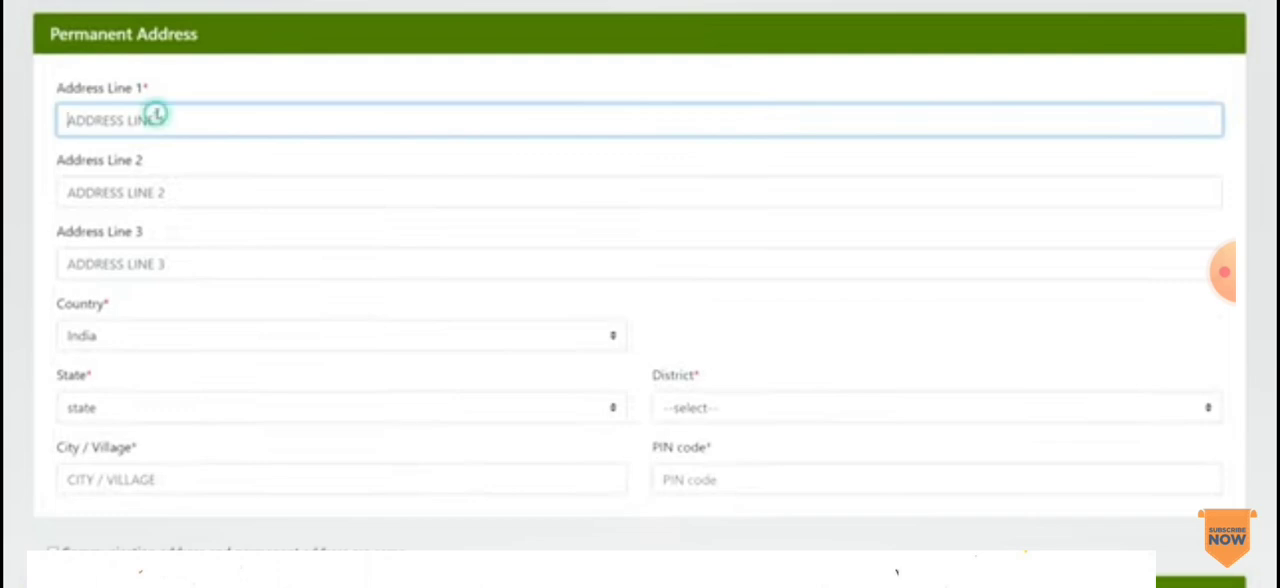
{"action": "left_click", "coordinate": [155, 168]}
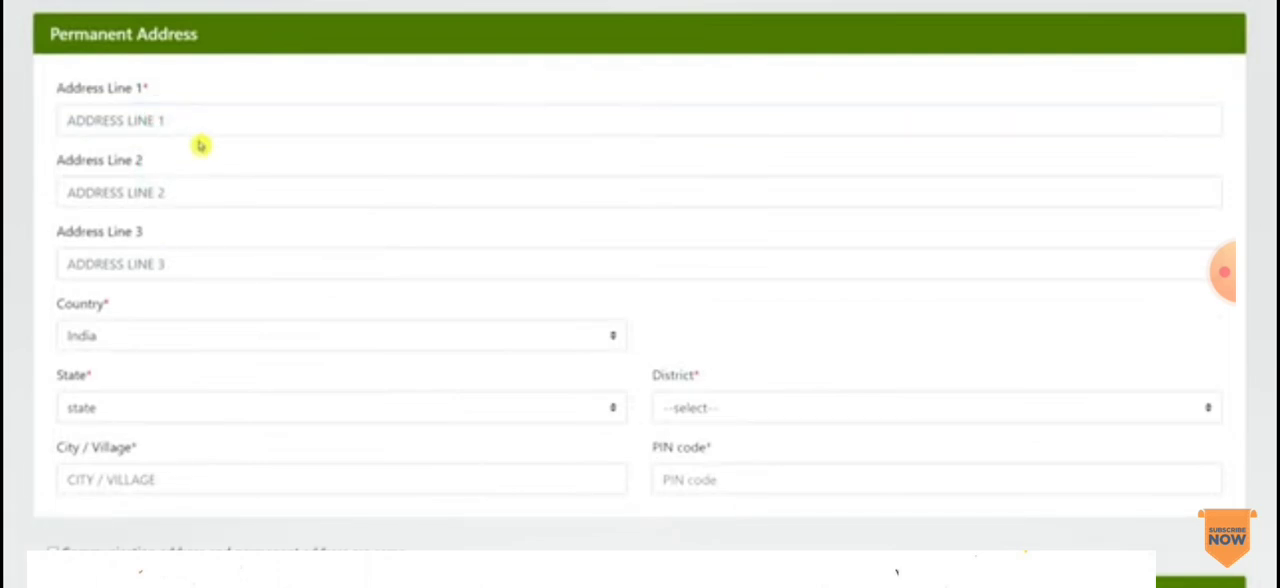
Step: Set the permanent address state to Jharkhand and district to Bokaro, leaving the city/village and PIN code blank
{"action": "scroll", "coordinate": [200, 143], "scroll_direction": "down", "scroll_amount": 2}
{"action": "left_click", "coordinate": [155, 180]}
{"action": "left_click", "coordinate": [165, 224]}
{"action": "left_click", "coordinate": [174, 250]}
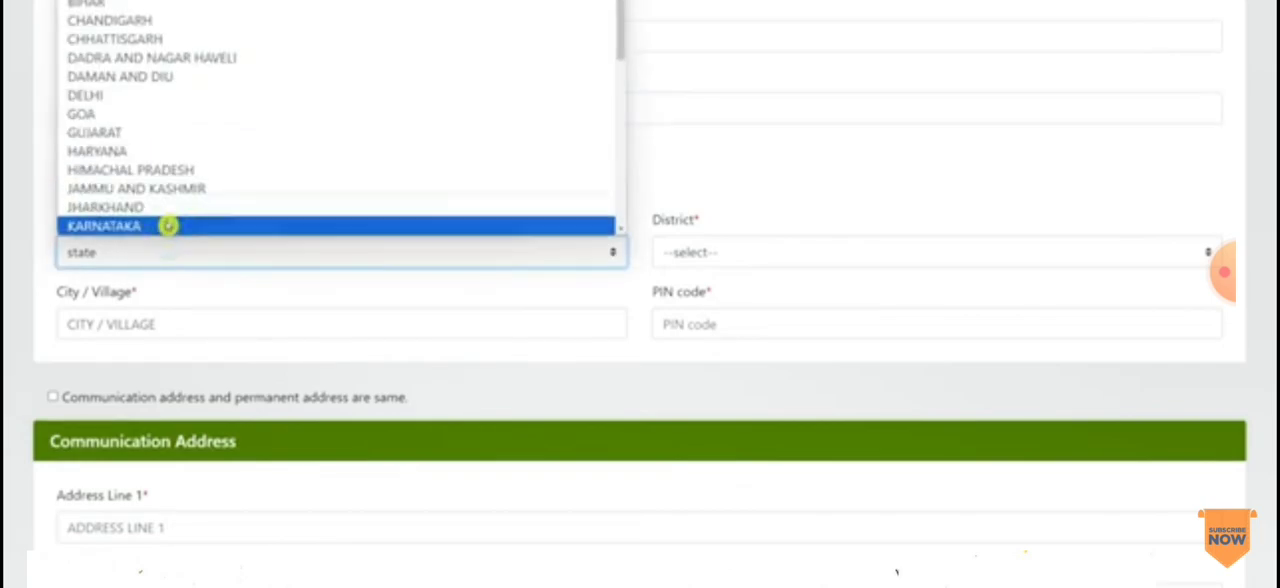
{"action": "left_click", "coordinate": [143, 208]}
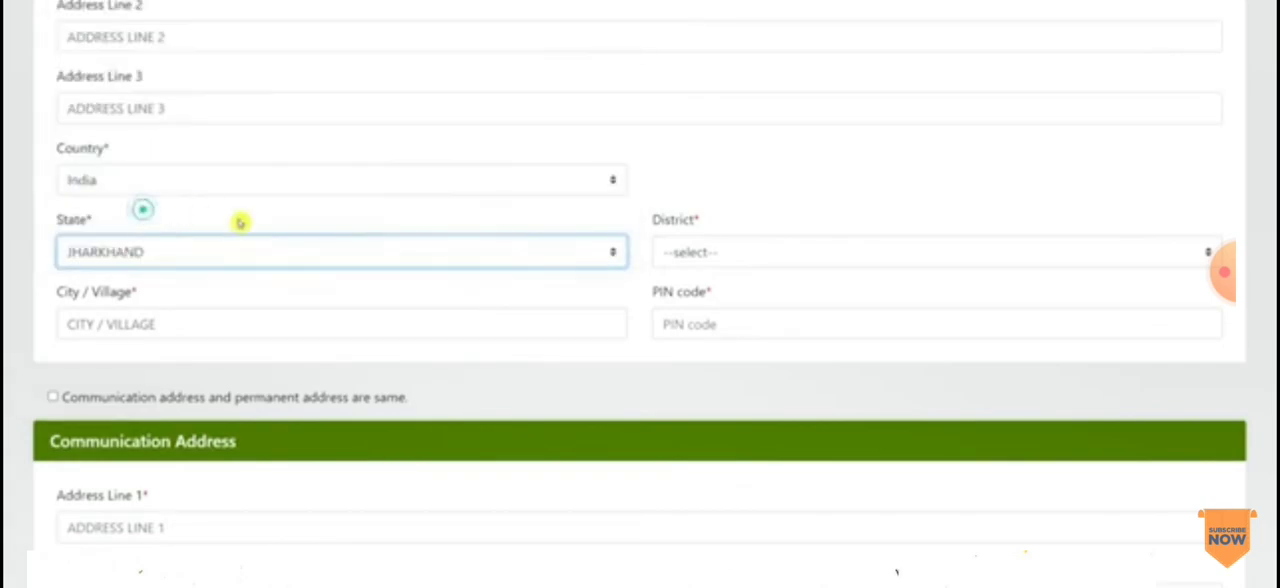
{"action": "left_click", "coordinate": [727, 258]}
{"action": "left_click", "coordinate": [703, 0]}
{"action": "left_click", "coordinate": [258, 336]}
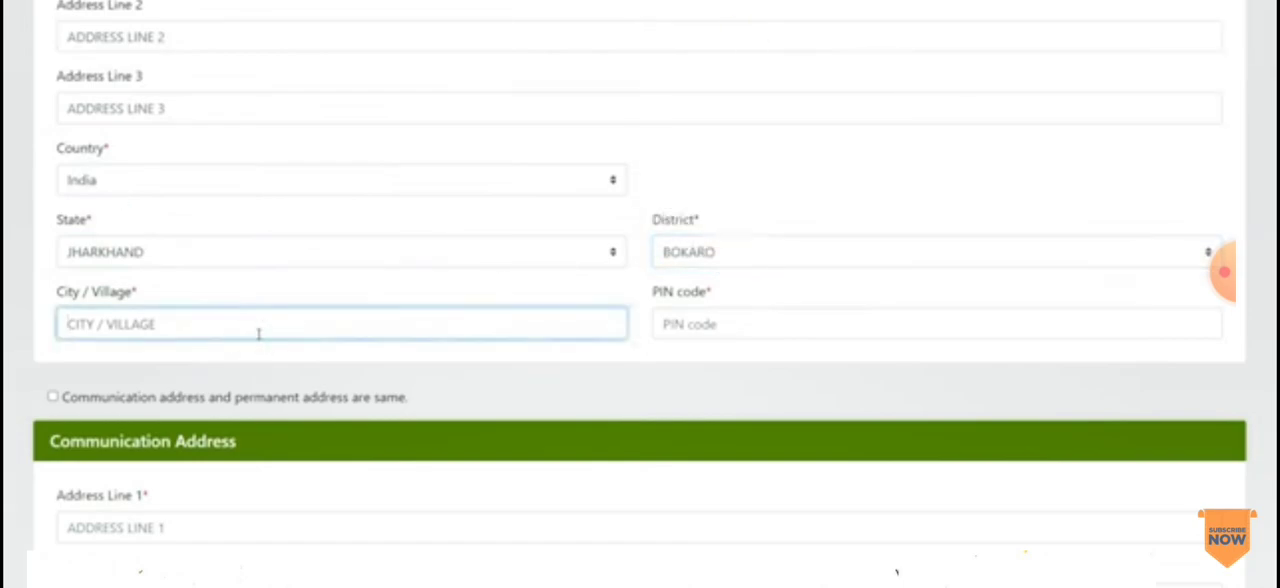
{"action": "left_click", "coordinate": [696, 325]}
Step: Mark the communication address as being the same as the permanent address
{"action": "scroll", "coordinate": [730, 292], "scroll_direction": "down", "scroll_amount": 3}
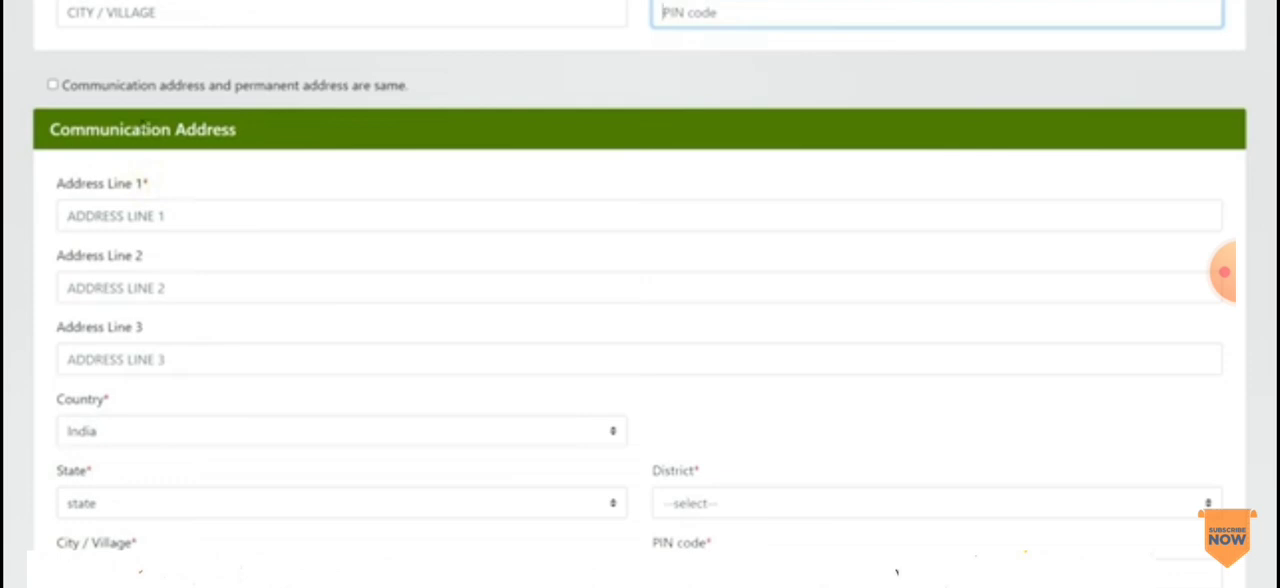
{"action": "left_click", "coordinate": [52, 85]}
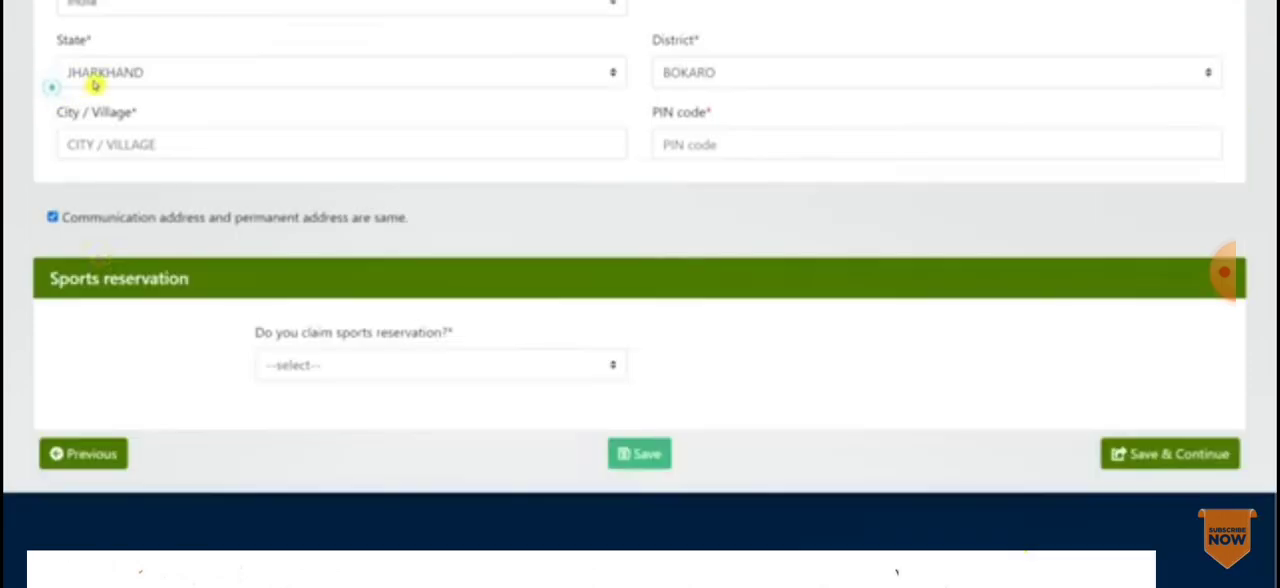
{"action": "left_click", "coordinate": [52, 217]}
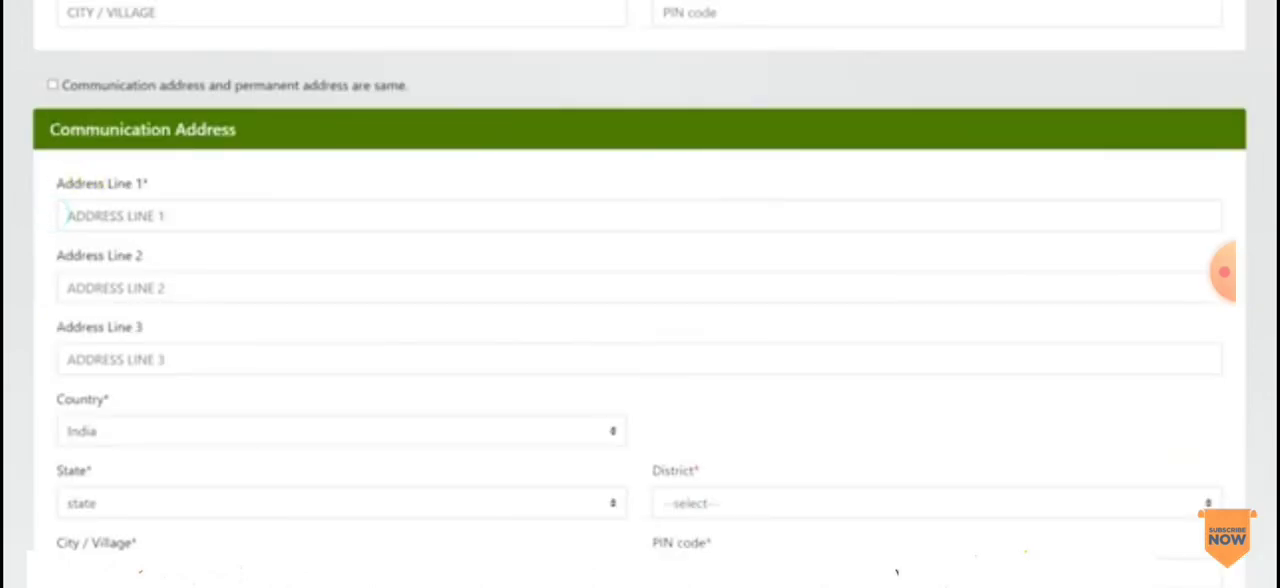
{"action": "left_click", "coordinate": [52, 86]}
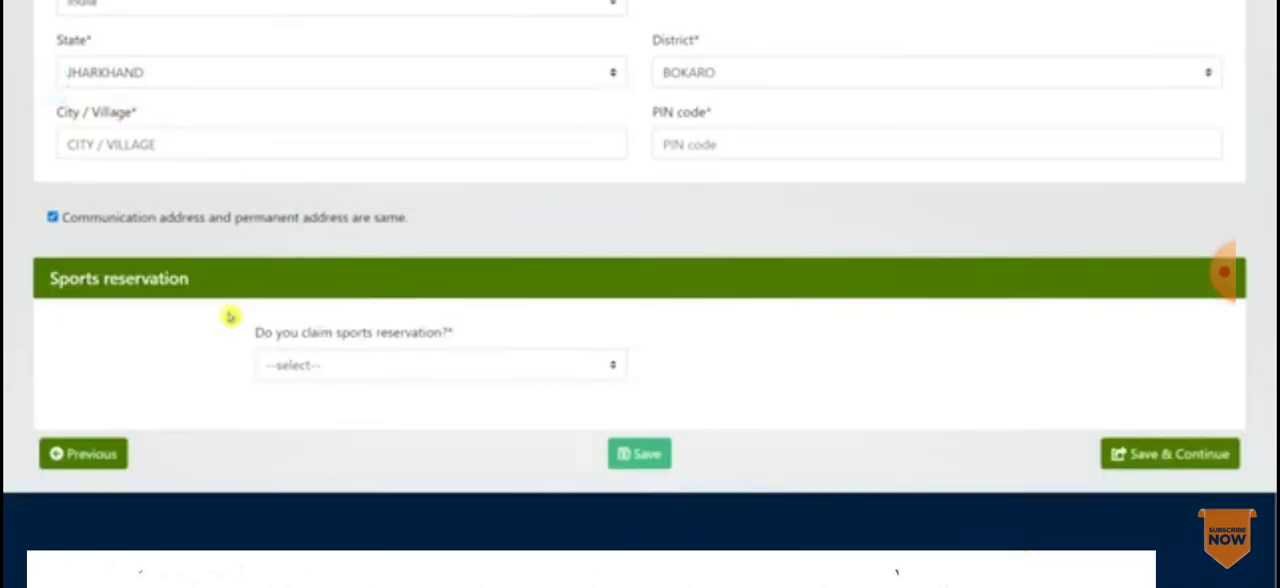
Step: Answer No to claiming sports reservation, then save the personal details and continue to the Education Details
{"action": "left_click", "coordinate": [346, 363]}
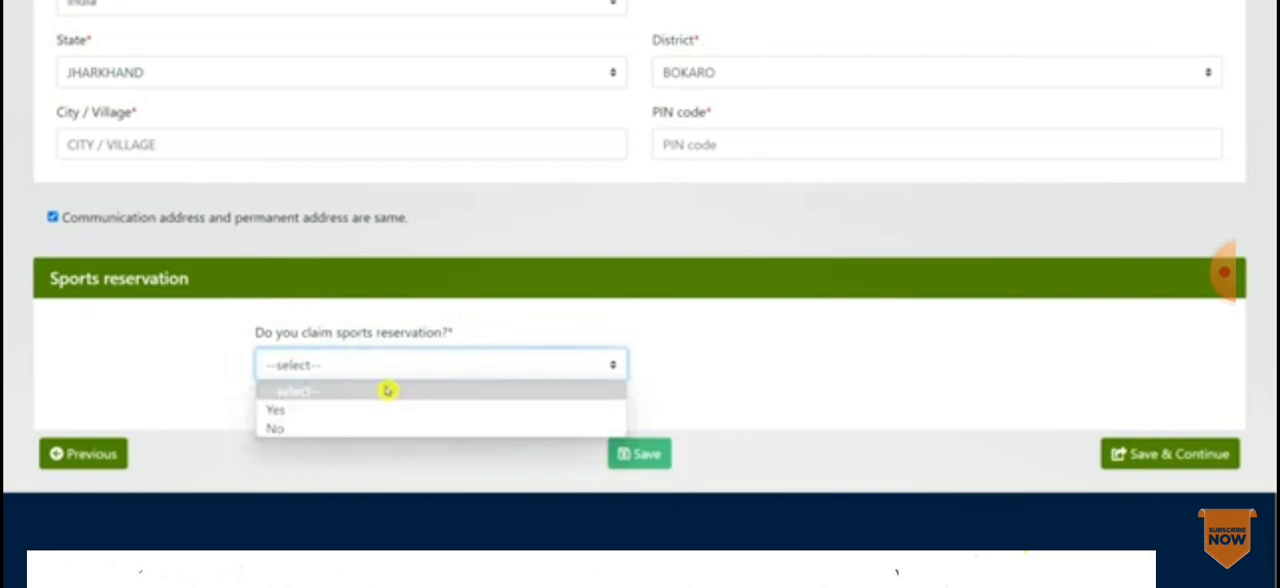
{"action": "left_click", "coordinate": [296, 430]}
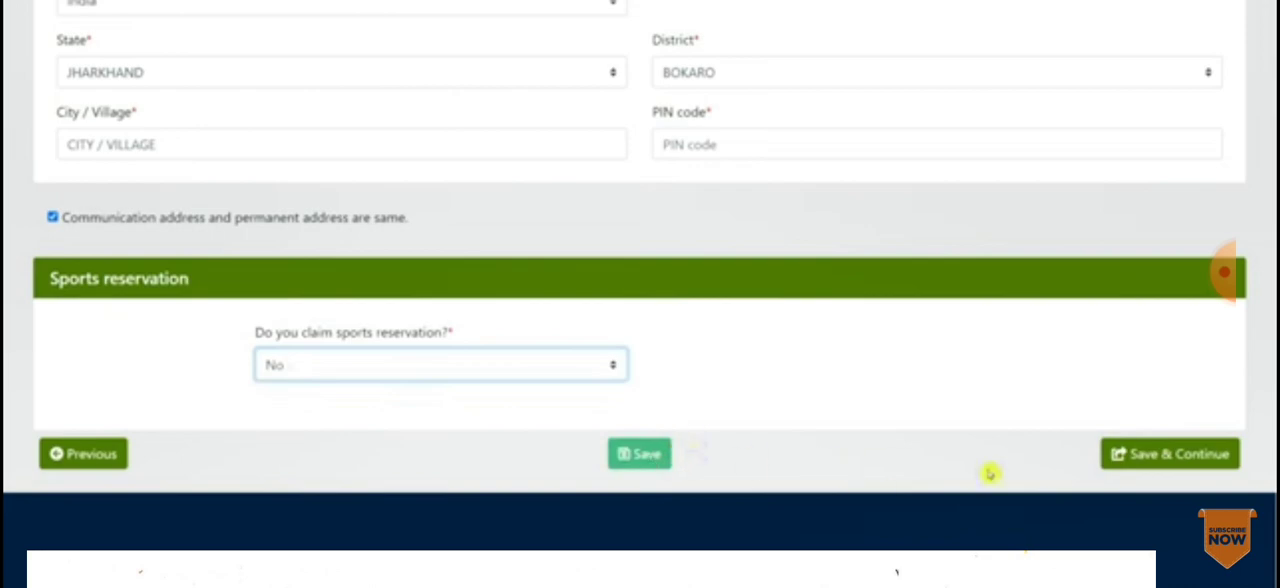
{"action": "left_click", "coordinate": [1183, 466]}
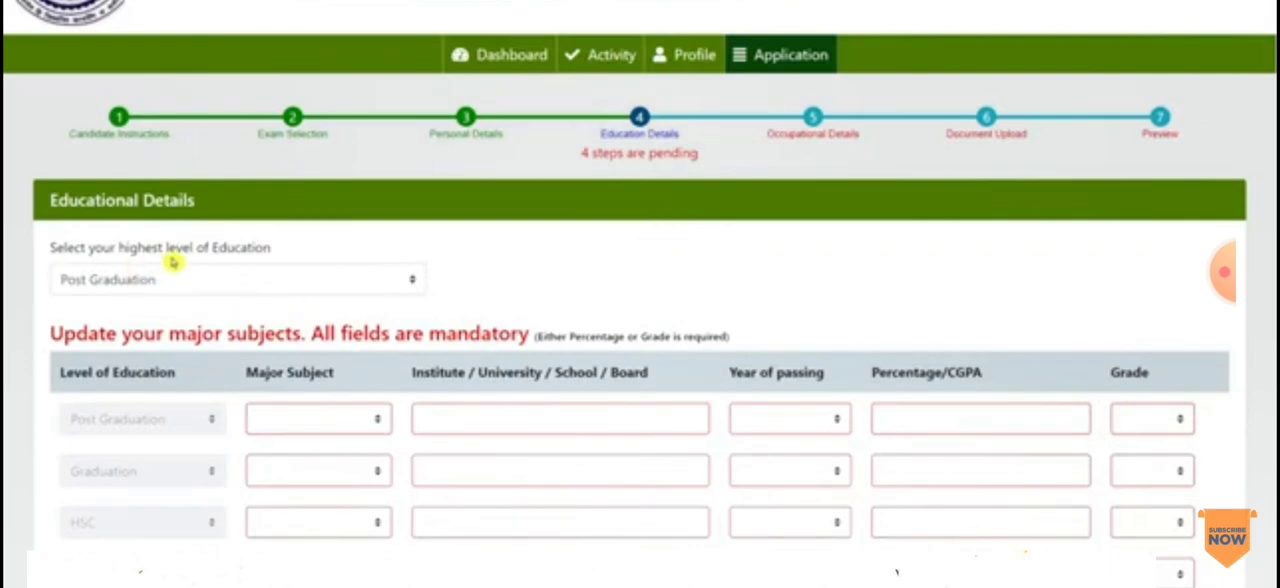
Step: Set the highest level of education to Graduation
{"action": "left_click", "coordinate": [180, 288]}
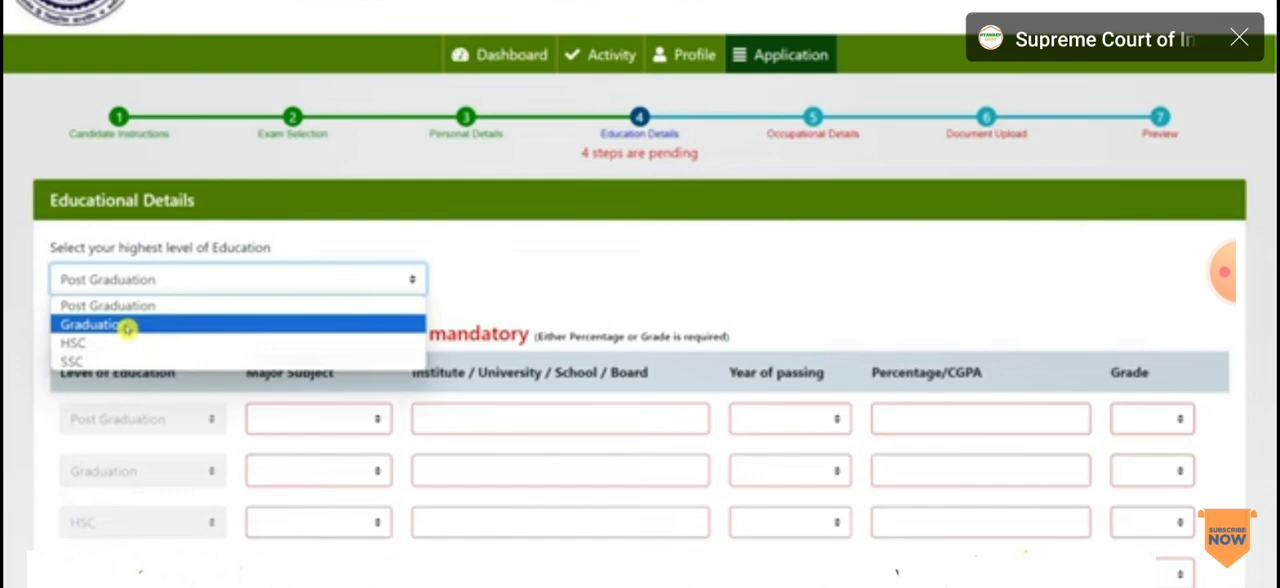
{"action": "left_click", "coordinate": [128, 328]}
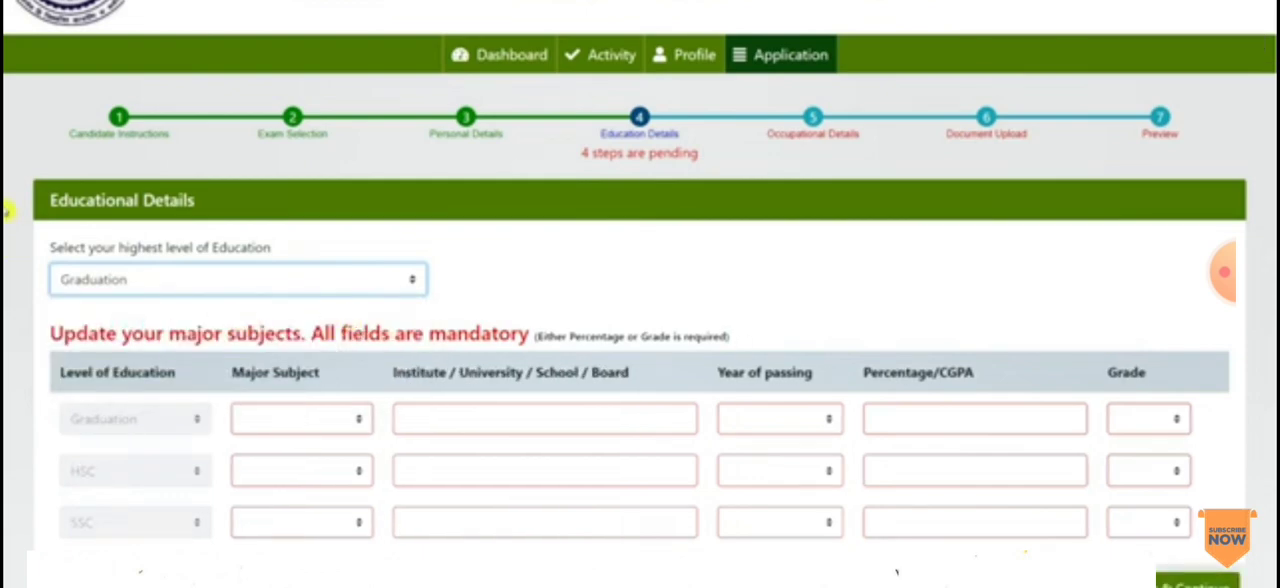
{"action": "scroll", "coordinate": [6, 210], "scroll_direction": "down", "scroll_amount": 1}
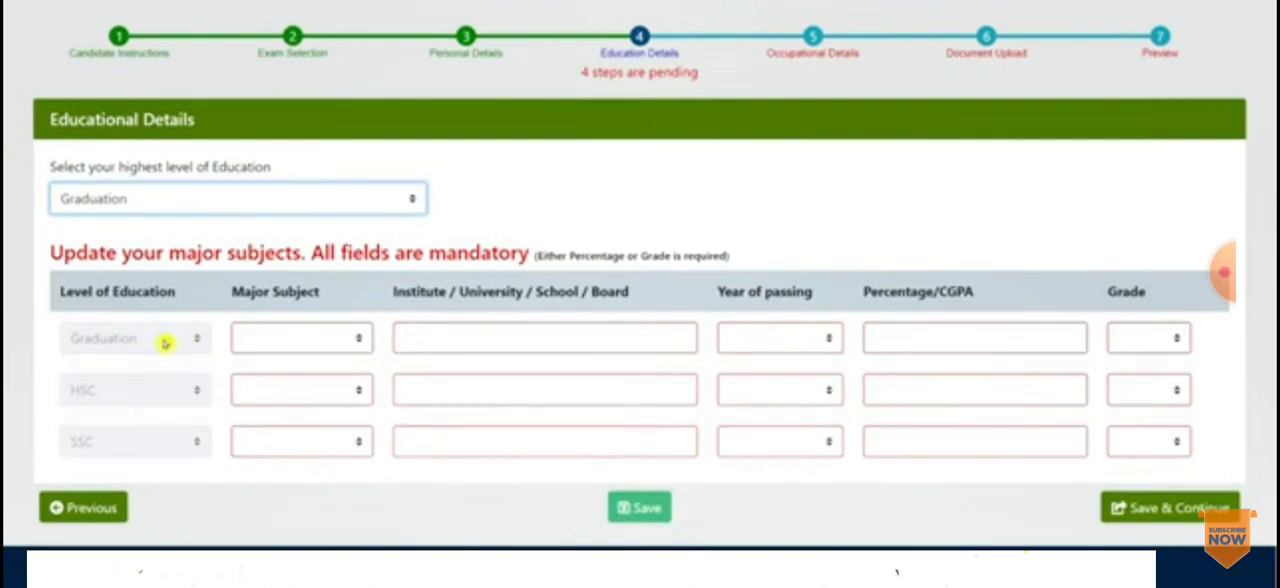
Step: Set the major subject for the Graduation row to Science
{"action": "left_click", "coordinate": [292, 338]}
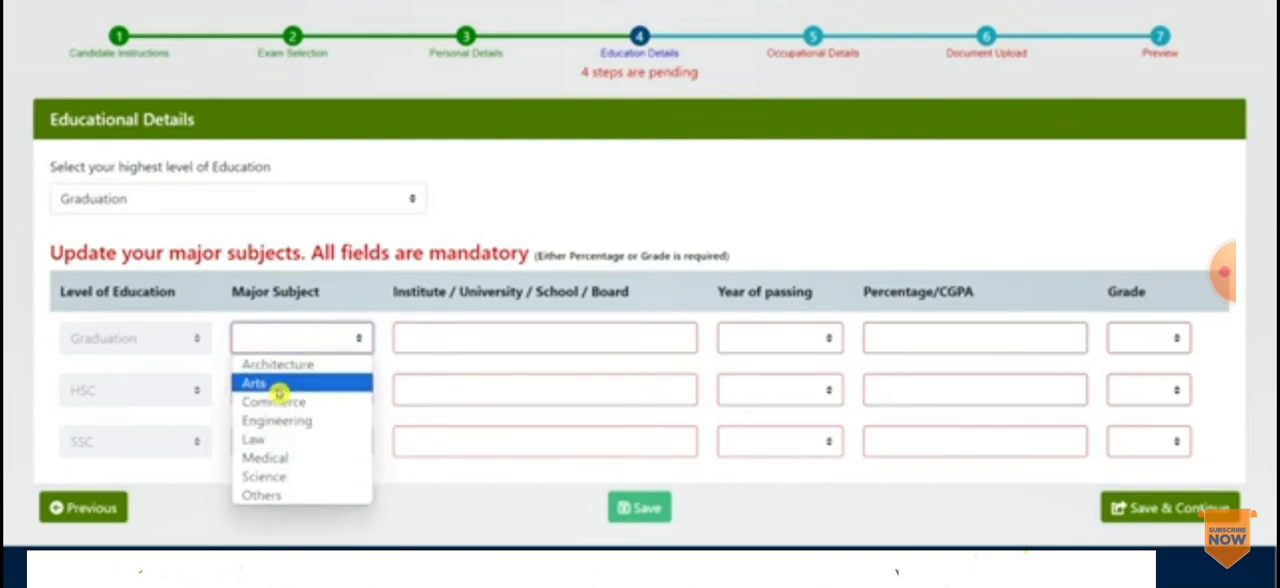
{"action": "left_click", "coordinate": [276, 494]}
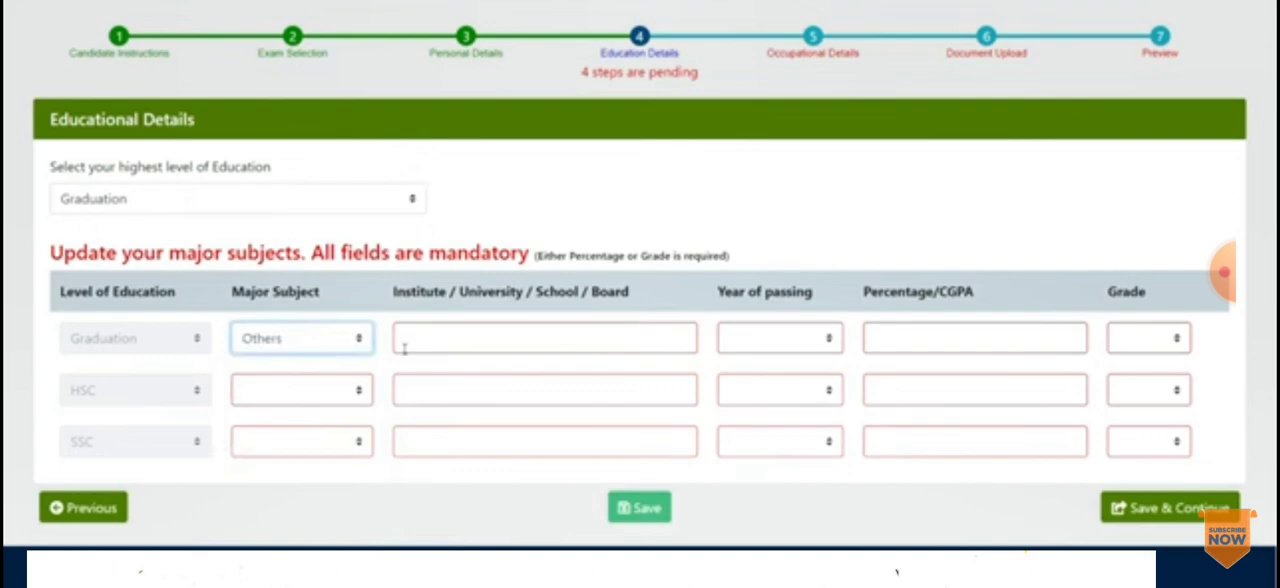
{"action": "left_click", "coordinate": [333, 347]}
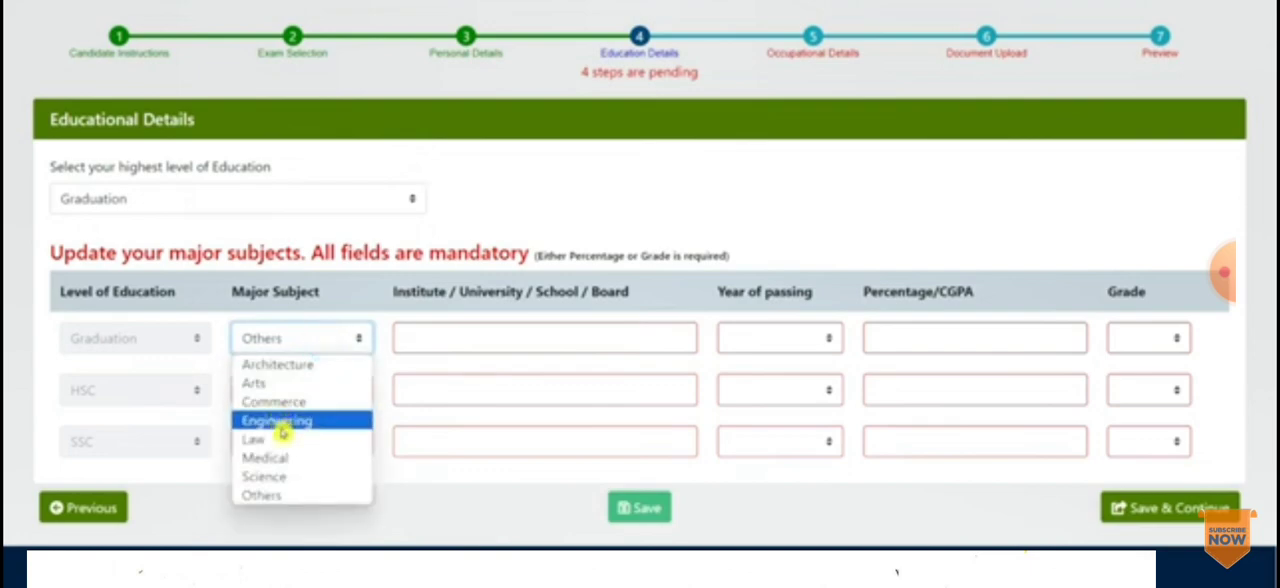
{"action": "left_click", "coordinate": [284, 476]}
{"action": "left_click", "coordinate": [456, 344]}
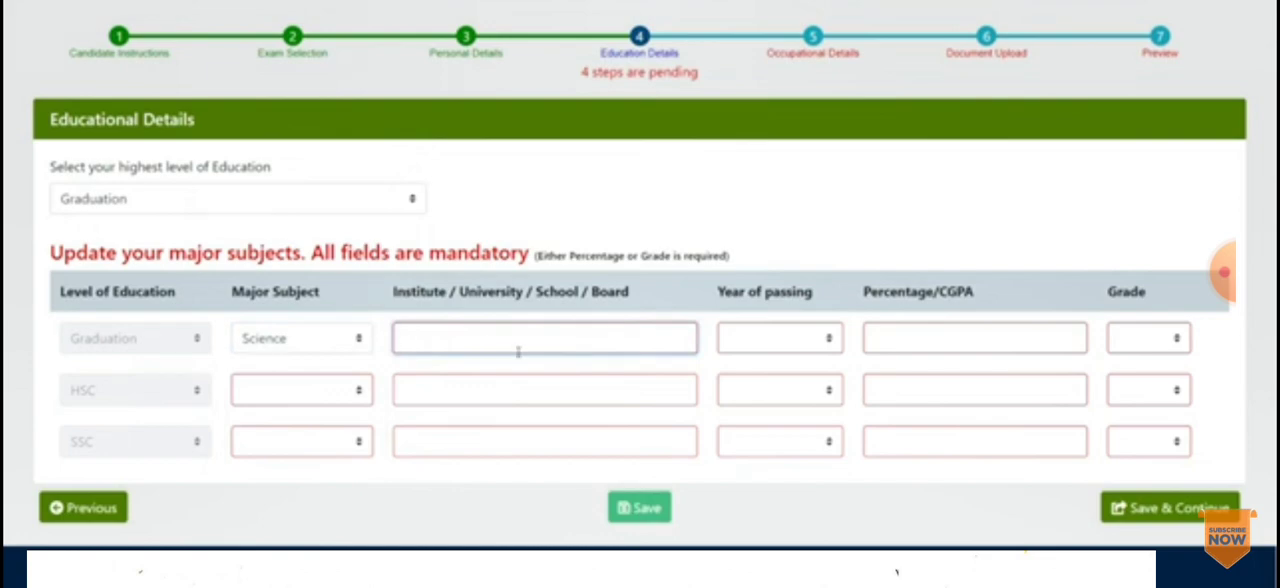
Step: Complete the Graduation row with institute CCSU MEERUT, passing year 2021, percentage 97 and grade A
{"action": "type", "text": "CCSU MEERUT"}
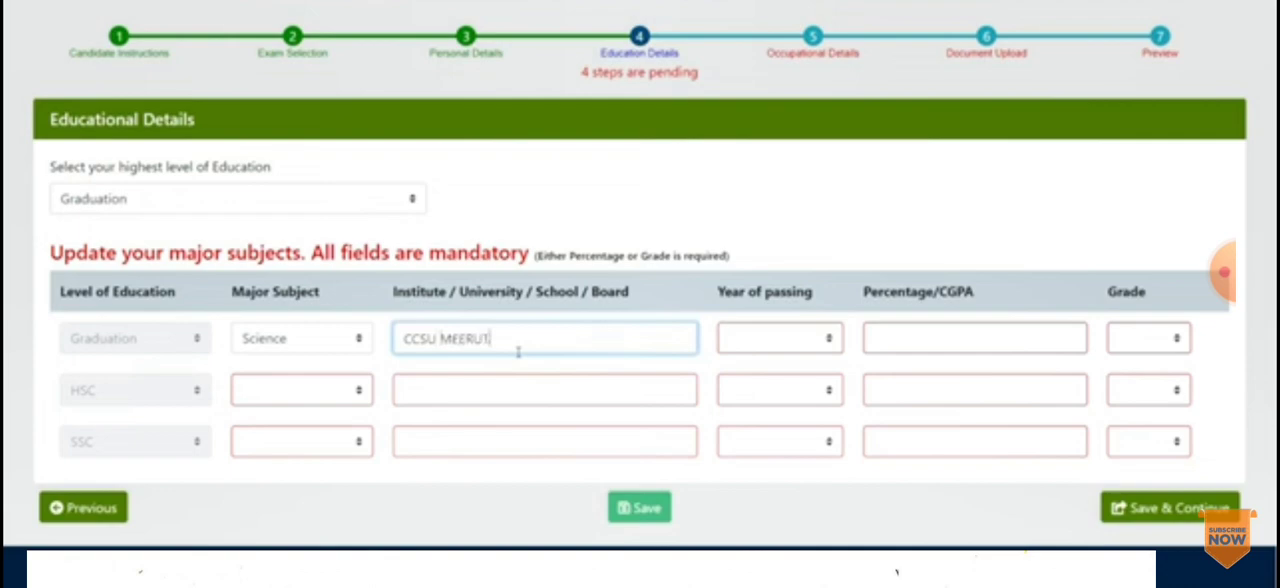
{"action": "left_click", "coordinate": [800, 338]}
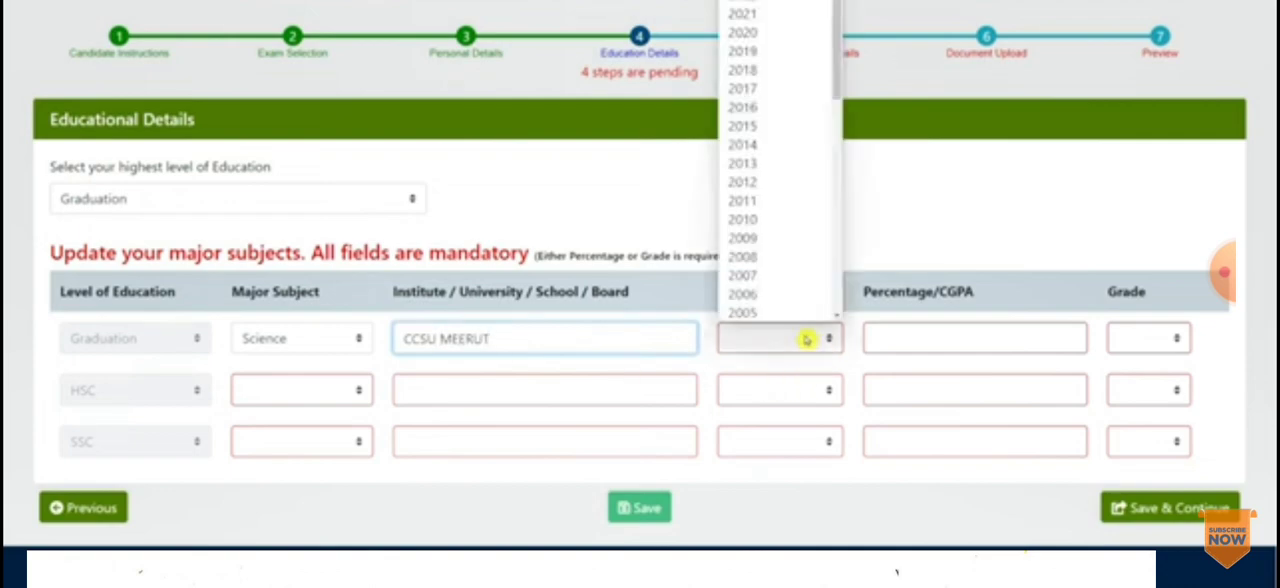
{"action": "left_click_drag", "start_coordinate": [845, 77], "coordinate": [840, 20]}
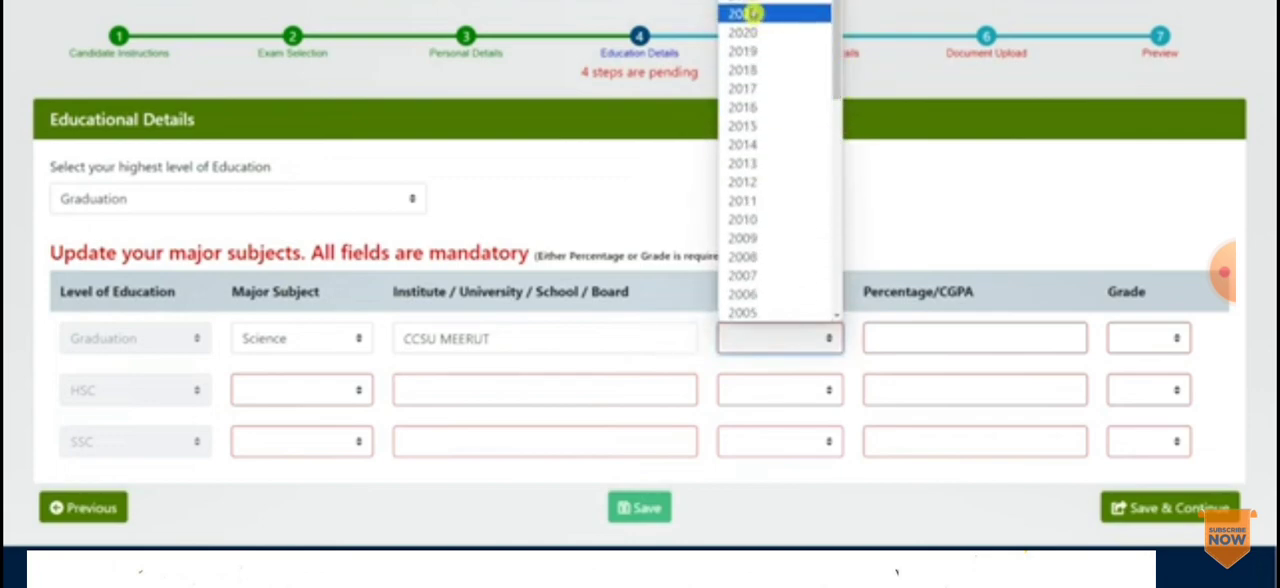
{"action": "left_click", "coordinate": [752, 13]}
{"action": "left_click", "coordinate": [944, 347]}
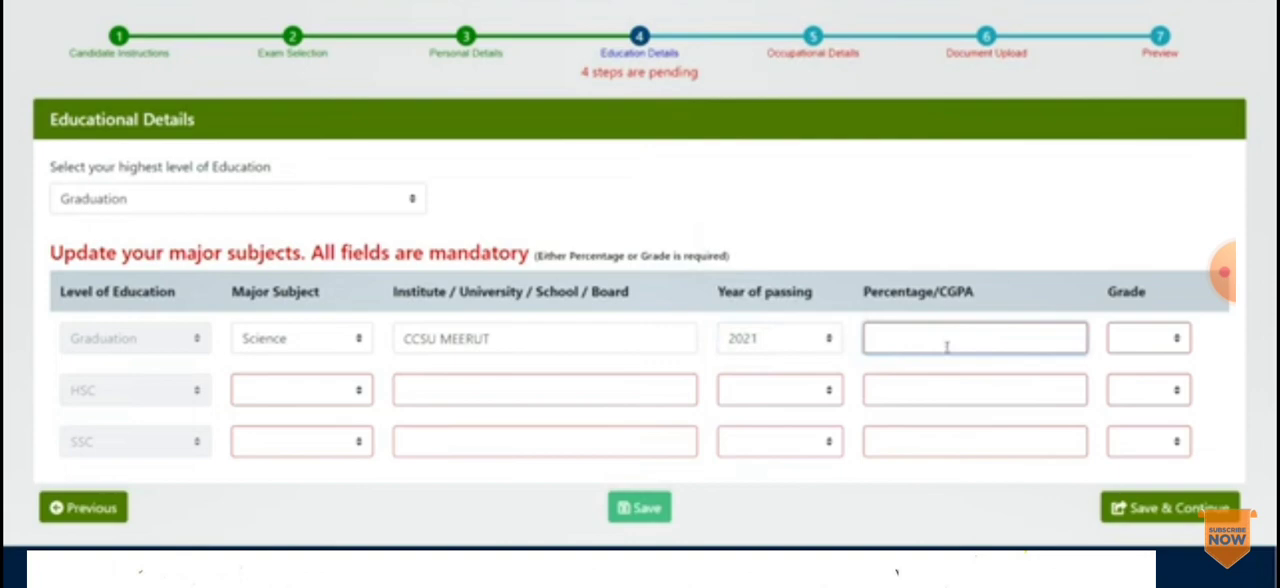
{"action": "type", "text": "97"}
{"action": "left_click", "coordinate": [1174, 340]}
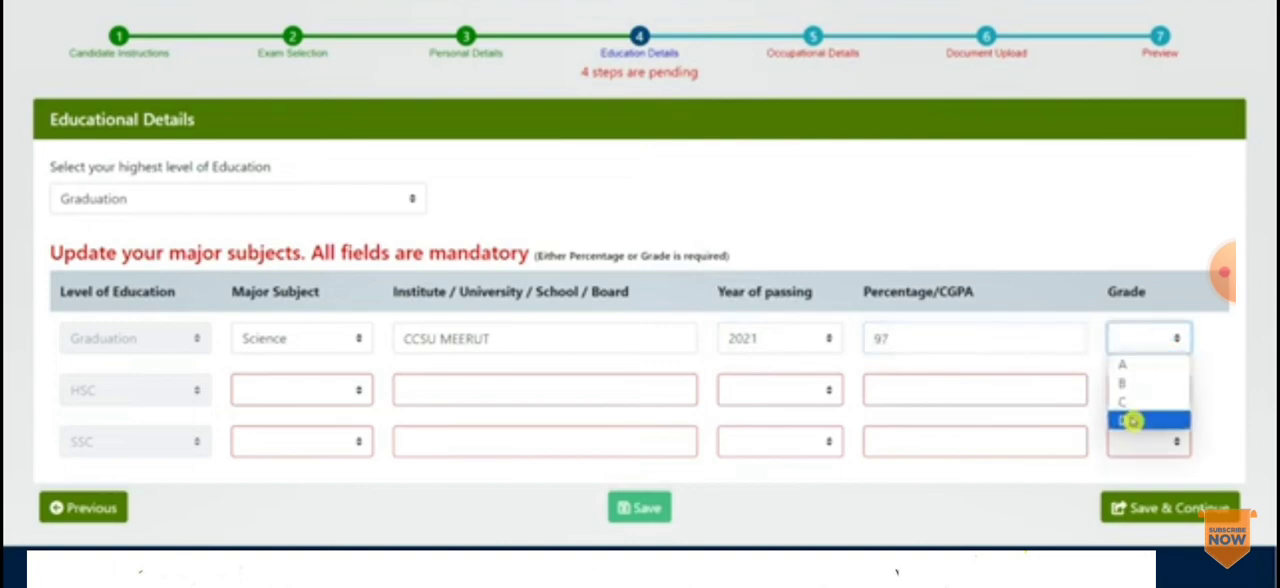
{"action": "left_click", "coordinate": [1121, 365]}
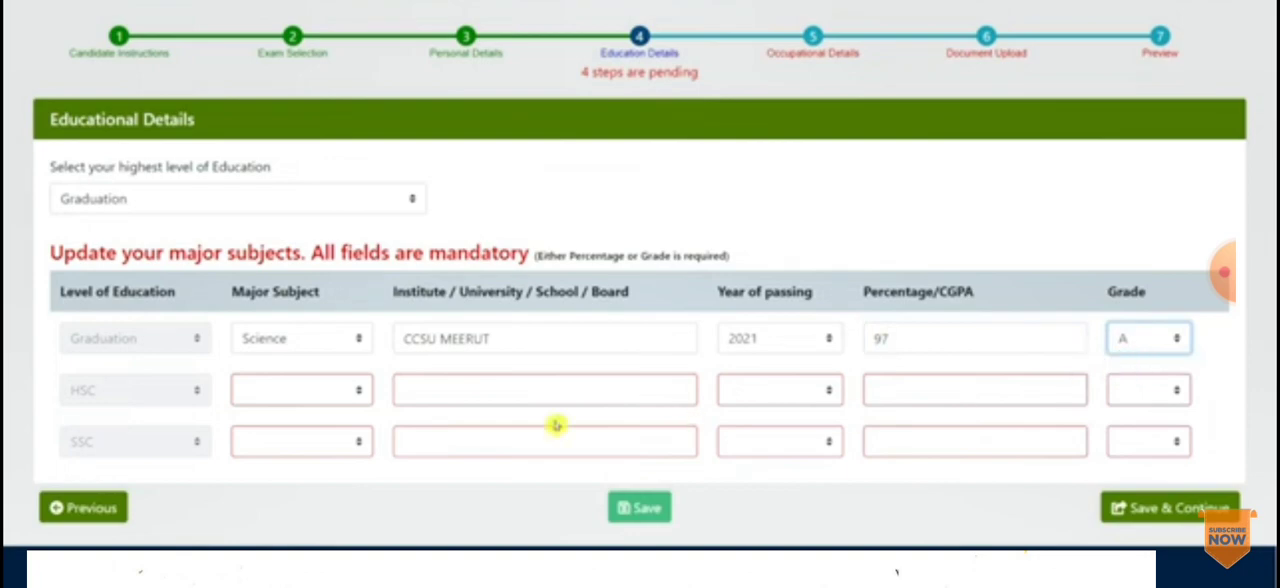
Step: Fill in the HSC row with subject 12th/HSC, board UP BOARD, passing year 2017, percentage 98 and grade A
{"action": "left_click", "coordinate": [287, 393]}
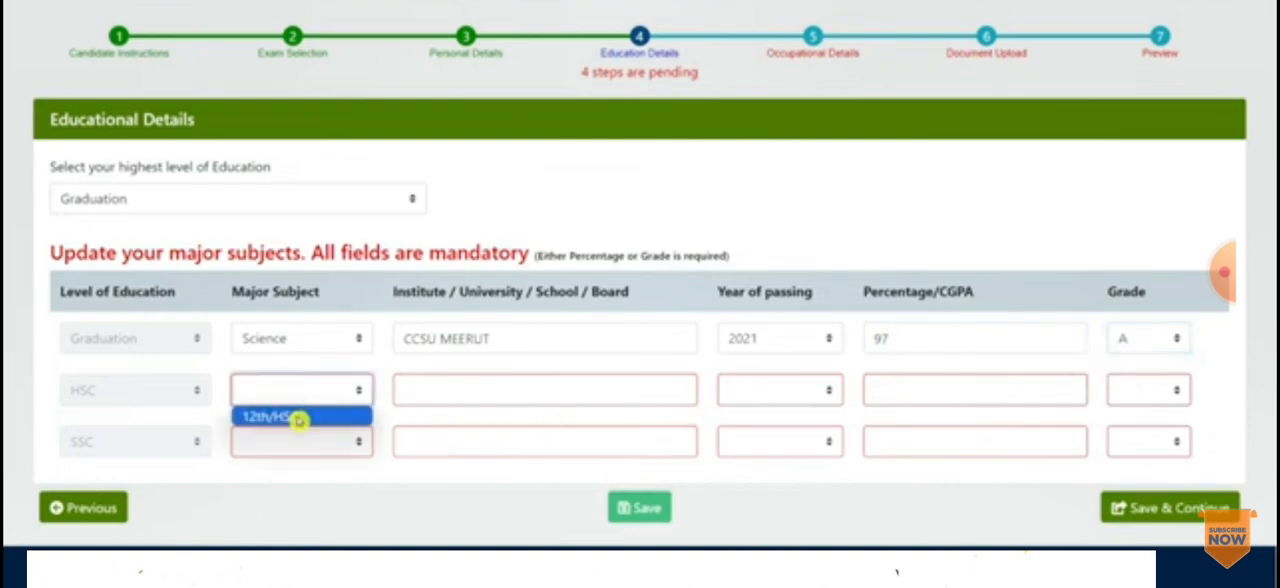
{"action": "left_click", "coordinate": [298, 419]}
{"action": "left_click", "coordinate": [456, 400]}
{"action": "type", "text": "UP BOARD"}
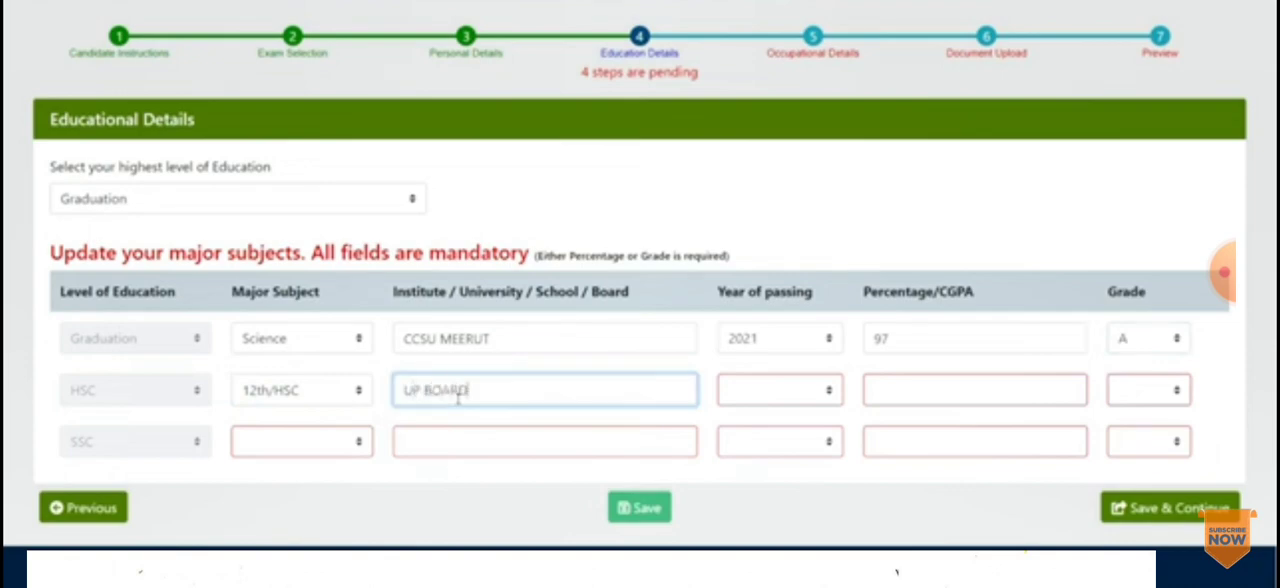
{"action": "left_click", "coordinate": [728, 397]}
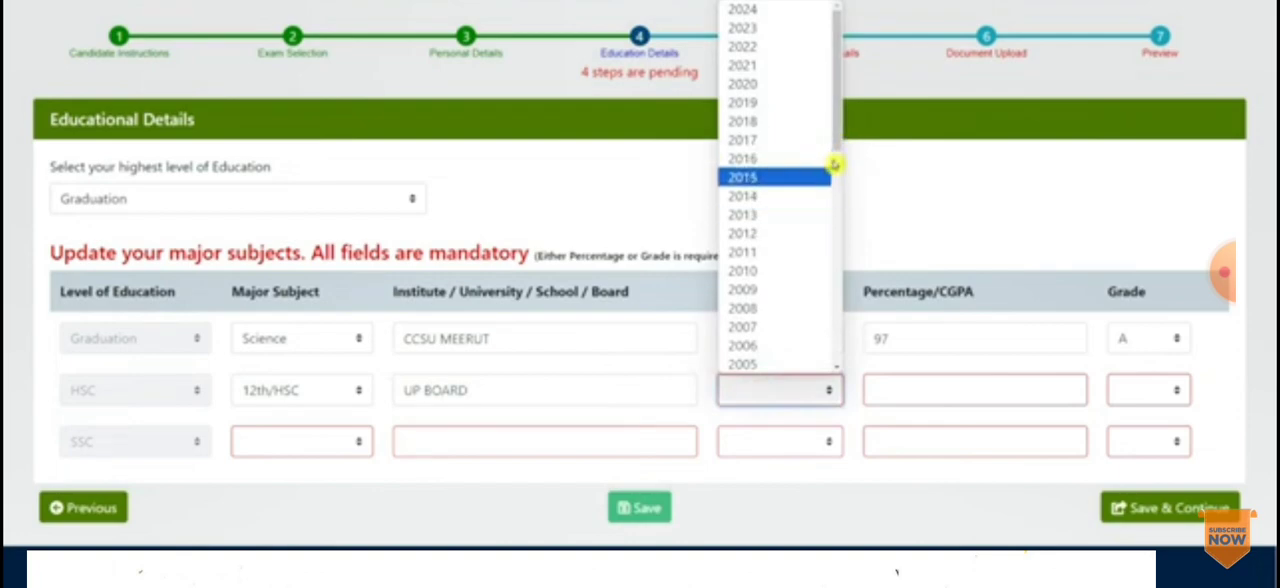
{"action": "left_click_drag", "start_coordinate": [837, 137], "coordinate": [840, 230]}
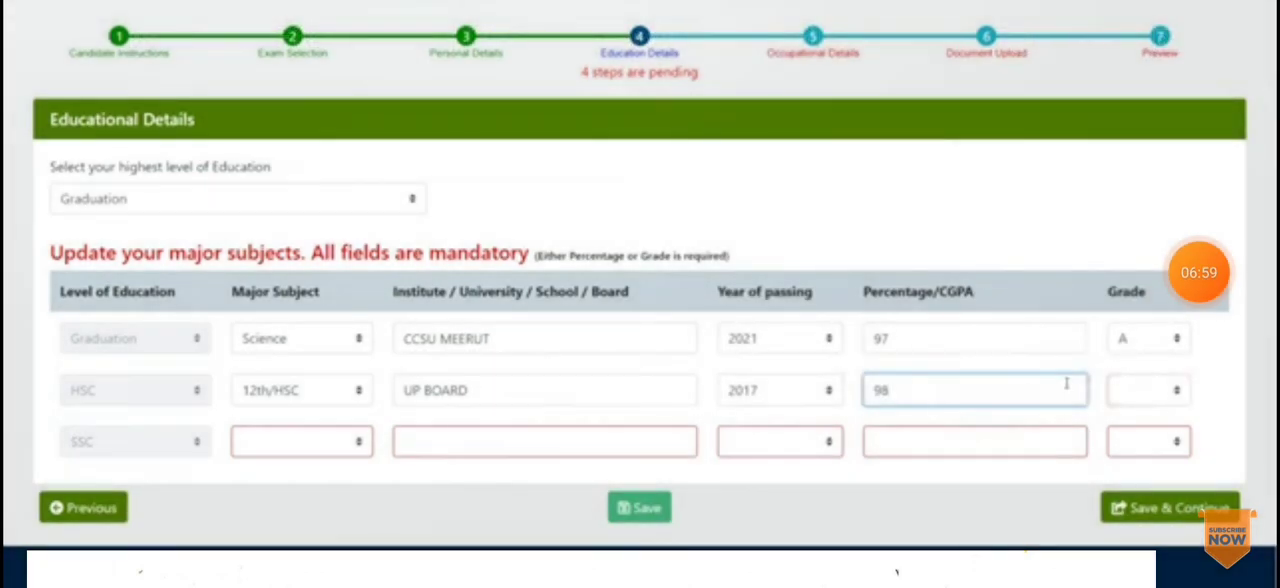
{"action": "left_click", "coordinate": [1134, 388]}
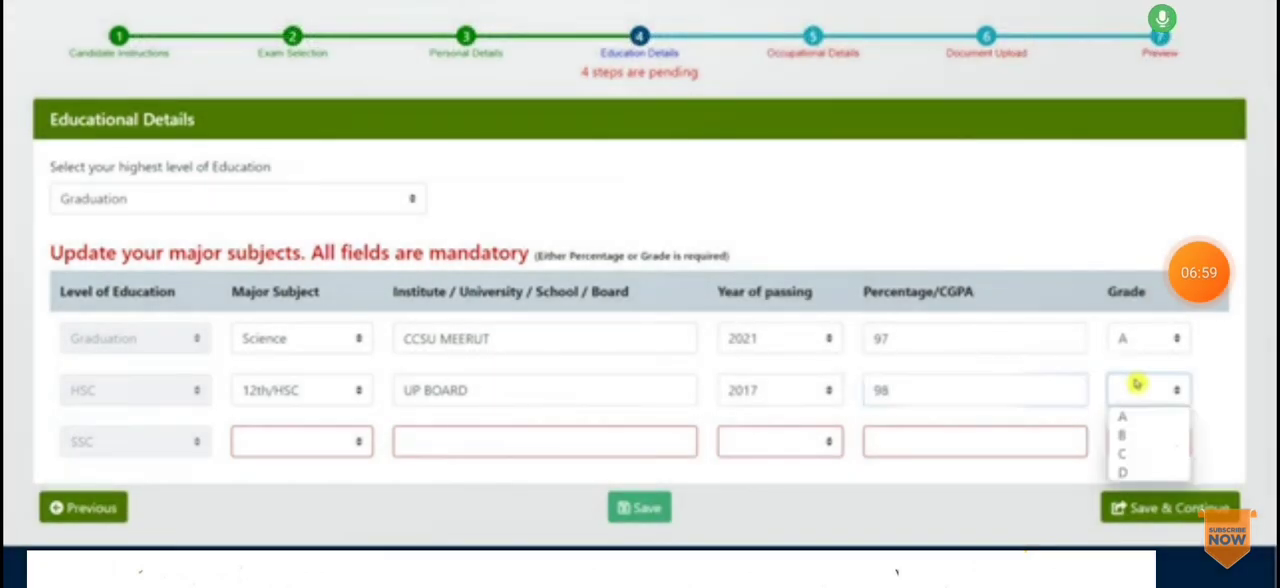
{"action": "left_click", "coordinate": [1130, 416]}
Step: Fill in the SSC row with subject 10th/SSC, board UP BOARD and grade A
{"action": "left_click", "coordinate": [343, 441]}
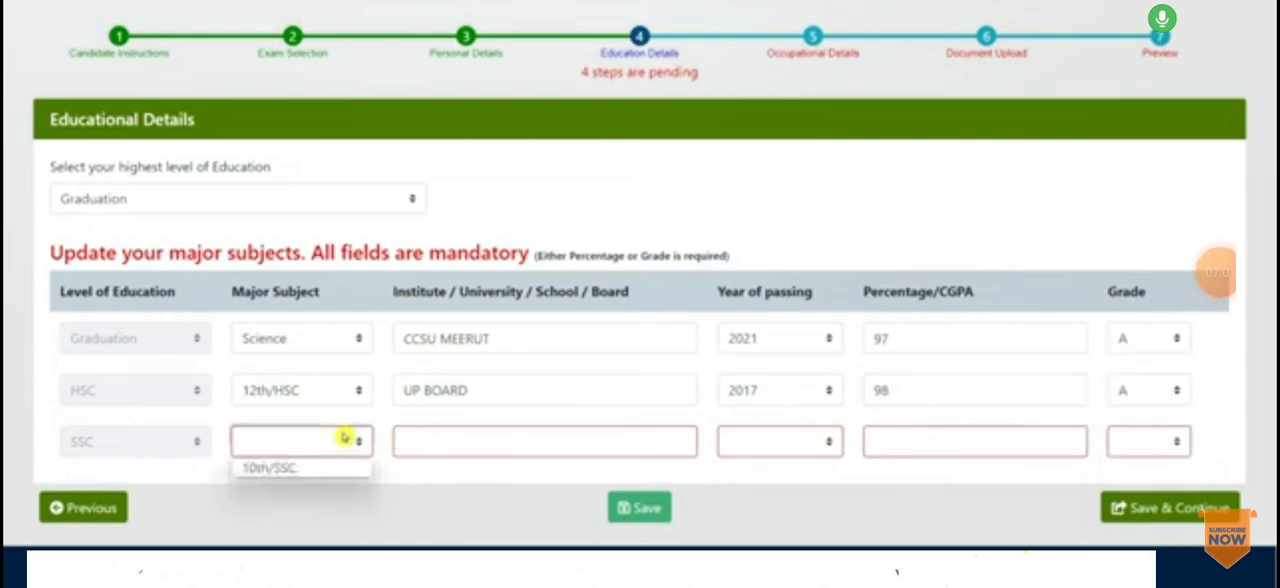
{"action": "left_click", "coordinate": [292, 461]}
{"action": "left_click", "coordinate": [463, 380]}
{"action": "triple_click", "coordinate": [463, 380]}
{"action": "left_click", "coordinate": [463, 436]}
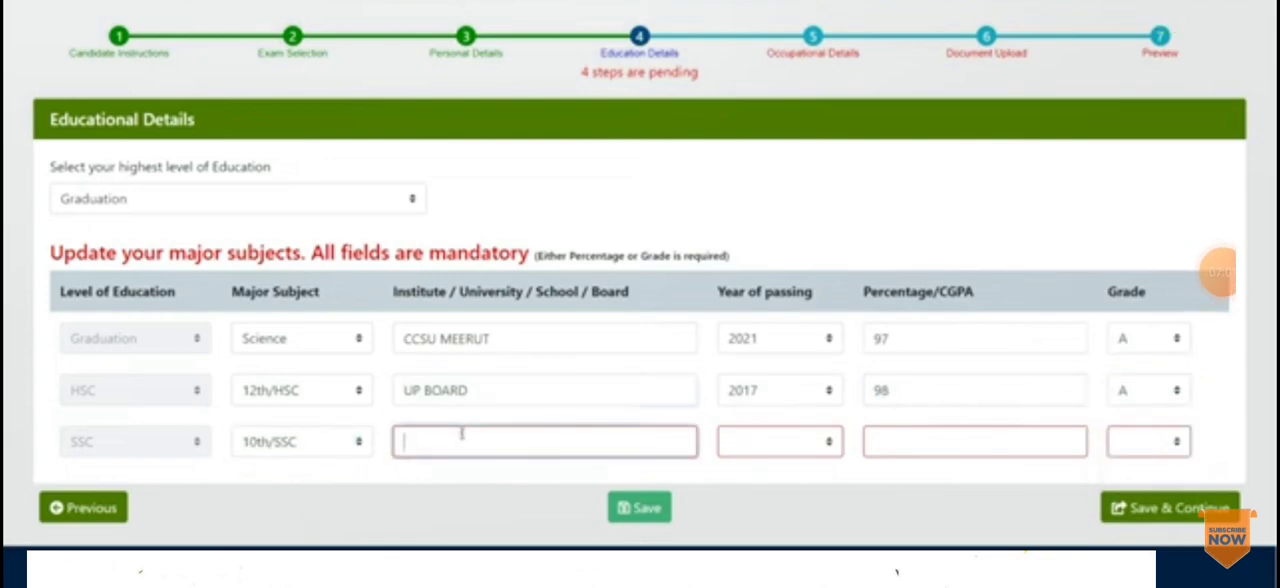
{"action": "left_click", "coordinate": [497, 386]}
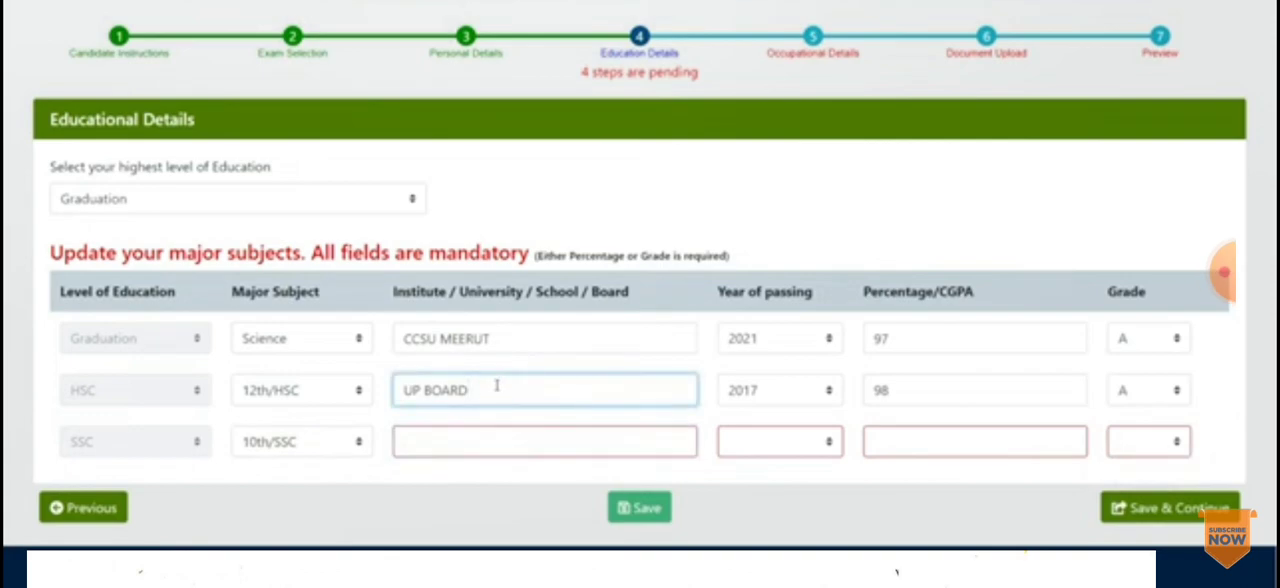
{"action": "left_click", "coordinate": [546, 448]}
{"action": "type", "text": "UP BOARD"}
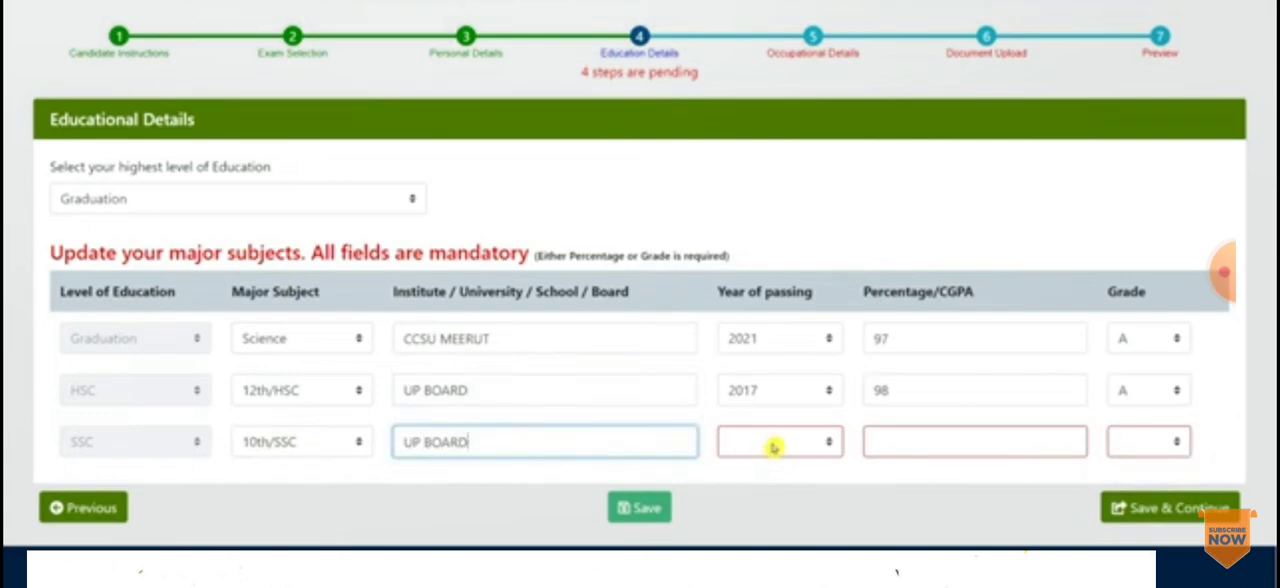
{"action": "left_click", "coordinate": [1130, 443]}
{"action": "left_click", "coordinate": [1127, 463]}
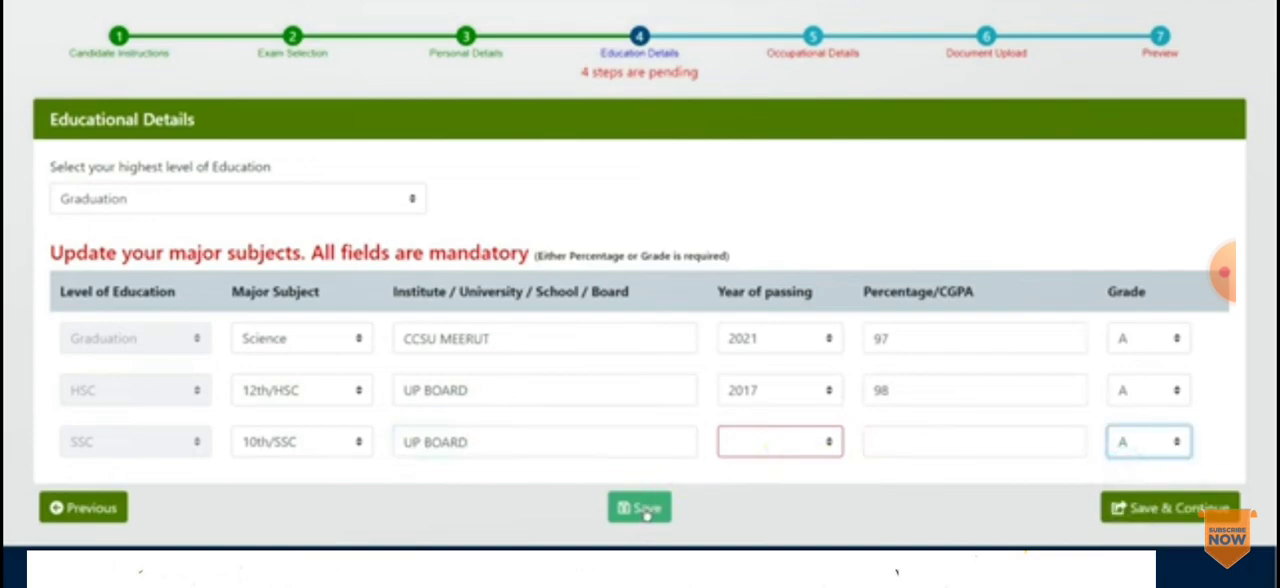
Step: Save the education details and continue past the Occupational Details to the Document Upload stage
{"action": "left_click", "coordinate": [1183, 520]}
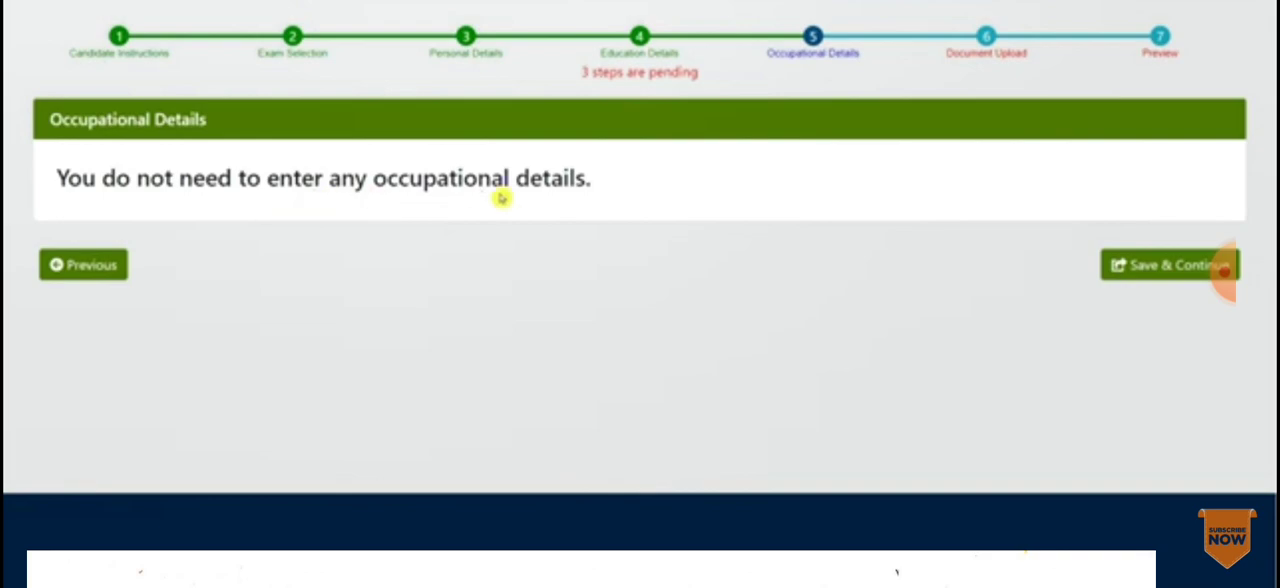
{"action": "left_click", "coordinate": [1200, 278]}
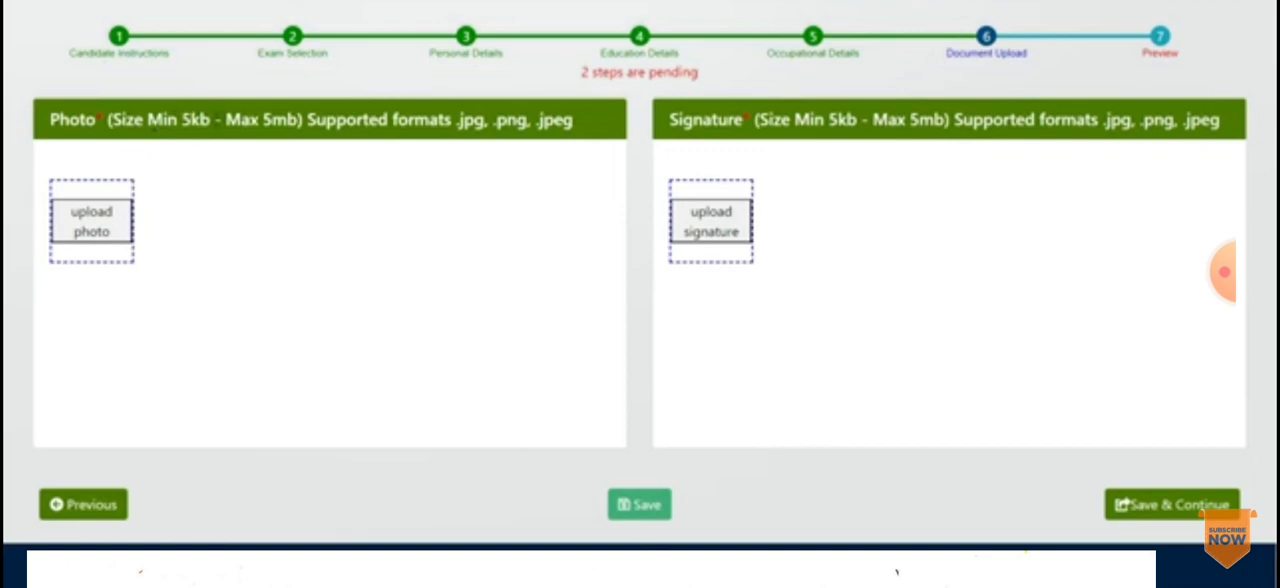
Step: Check the photo's size and format requirements, then upload the AssamTET image from the Dummy Photos folder as candidate photo
{"action": "left_click_drag", "start_coordinate": [290, 120], "coordinate": [168, 120]}
{"action": "left_click_drag", "start_coordinate": [462, 120], "coordinate": [573, 122]}
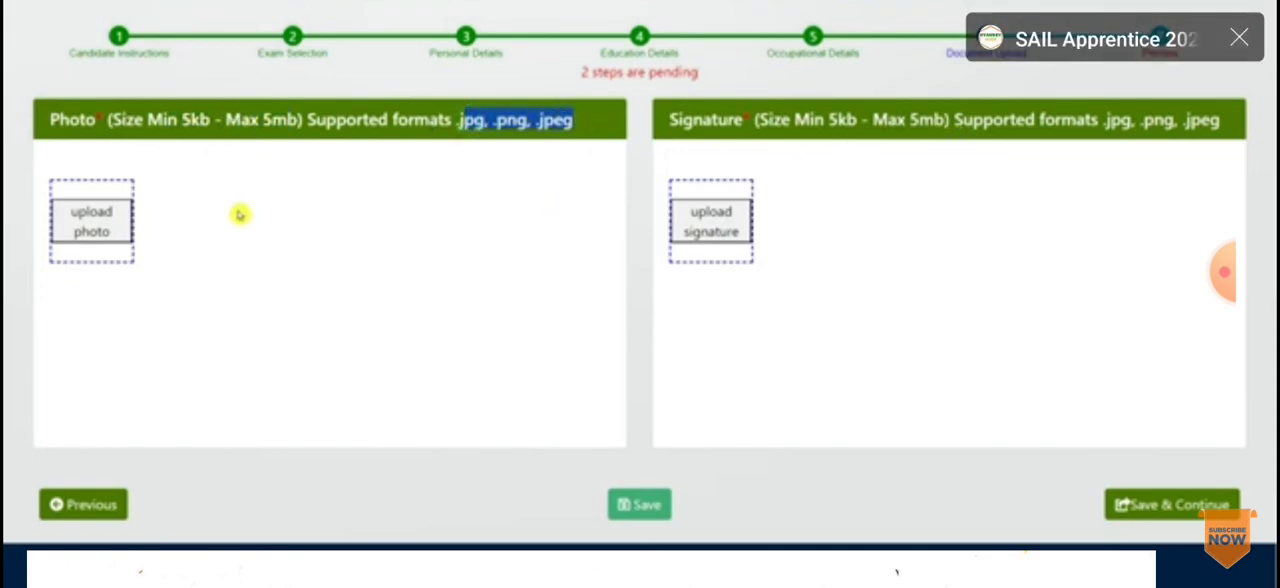
{"action": "left_click", "coordinate": [118, 215]}
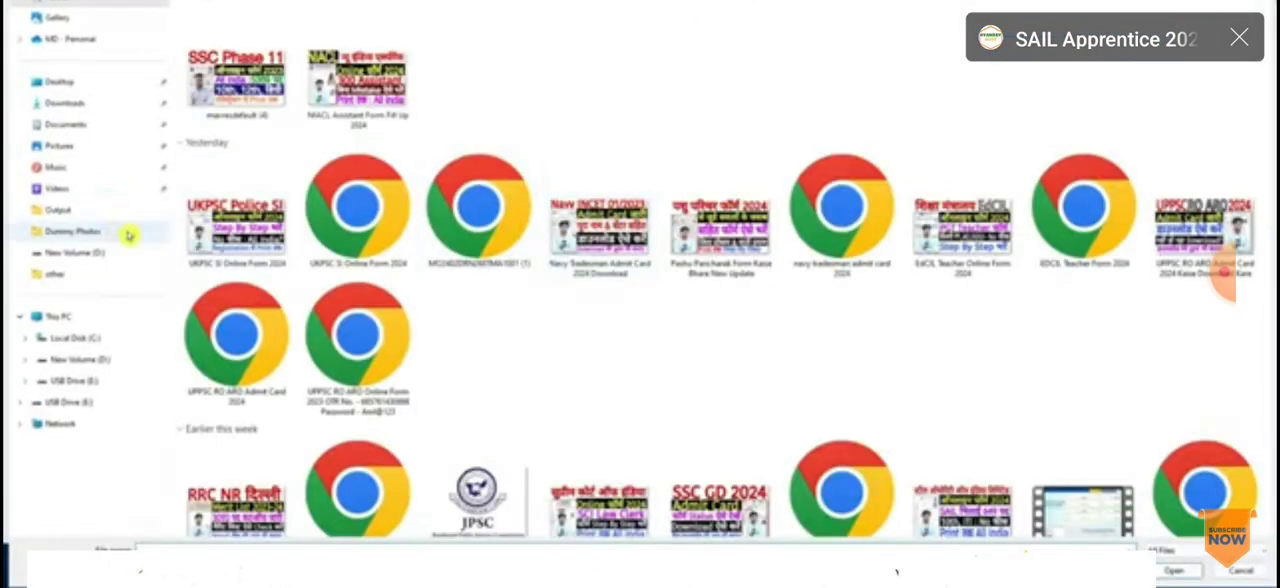
{"action": "left_click", "coordinate": [91, 230]}
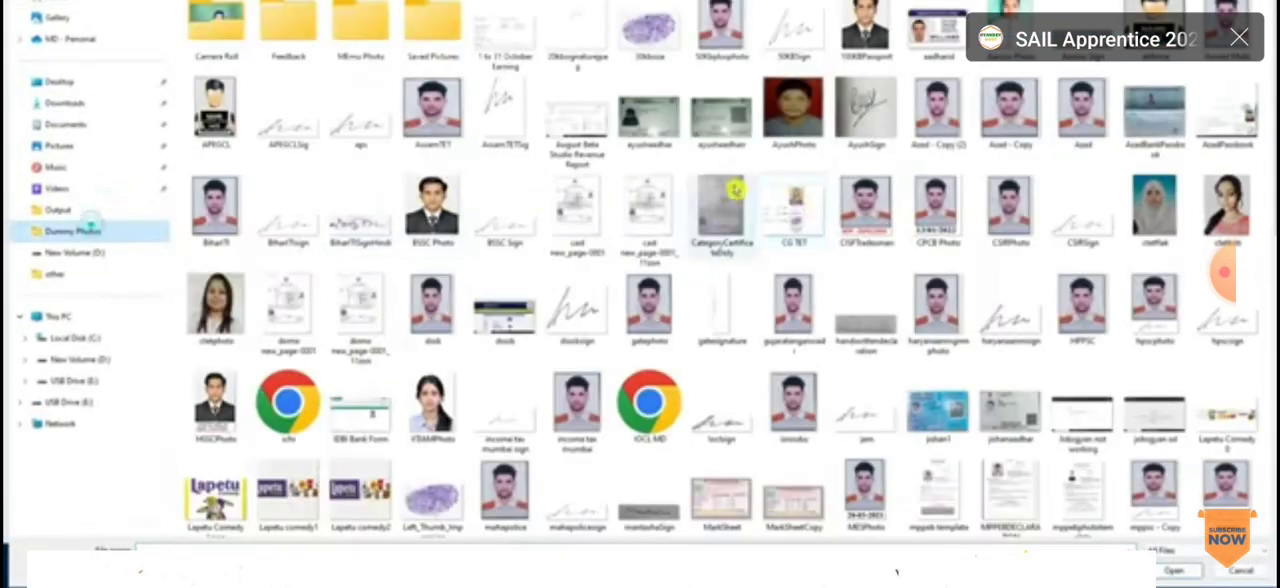
{"action": "double_click", "coordinate": [430, 125]}
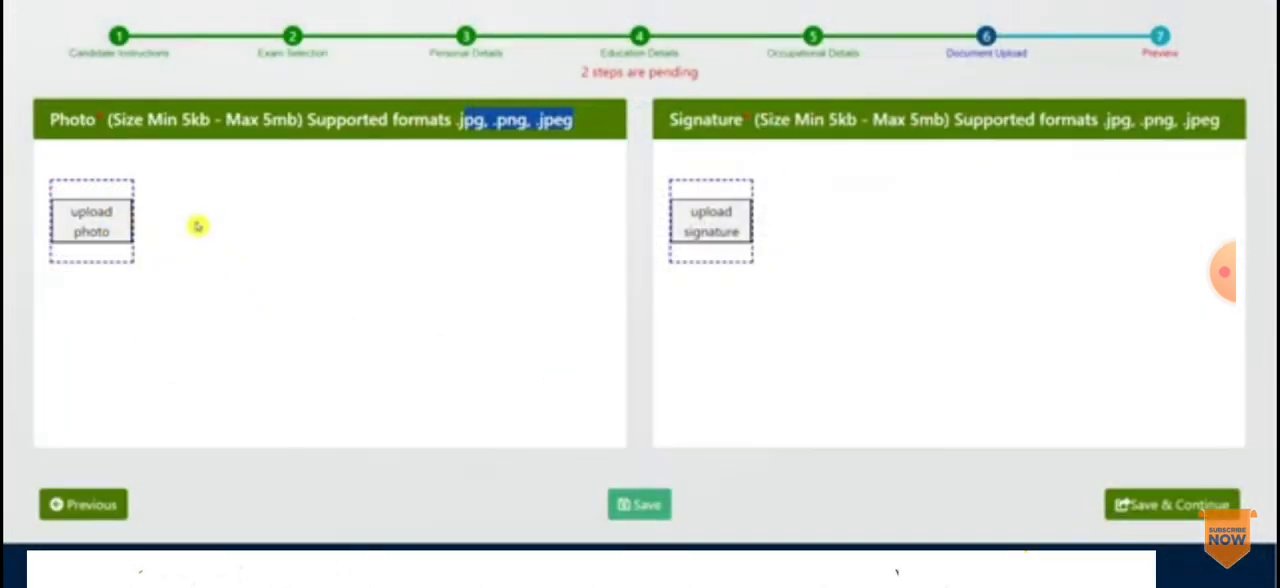
Step: Upload the 50KBSign image as the candidate's signature, then save the documents and continue to the application preview
{"action": "scroll", "coordinate": [197, 226], "scroll_direction": "down", "scroll_amount": 1}
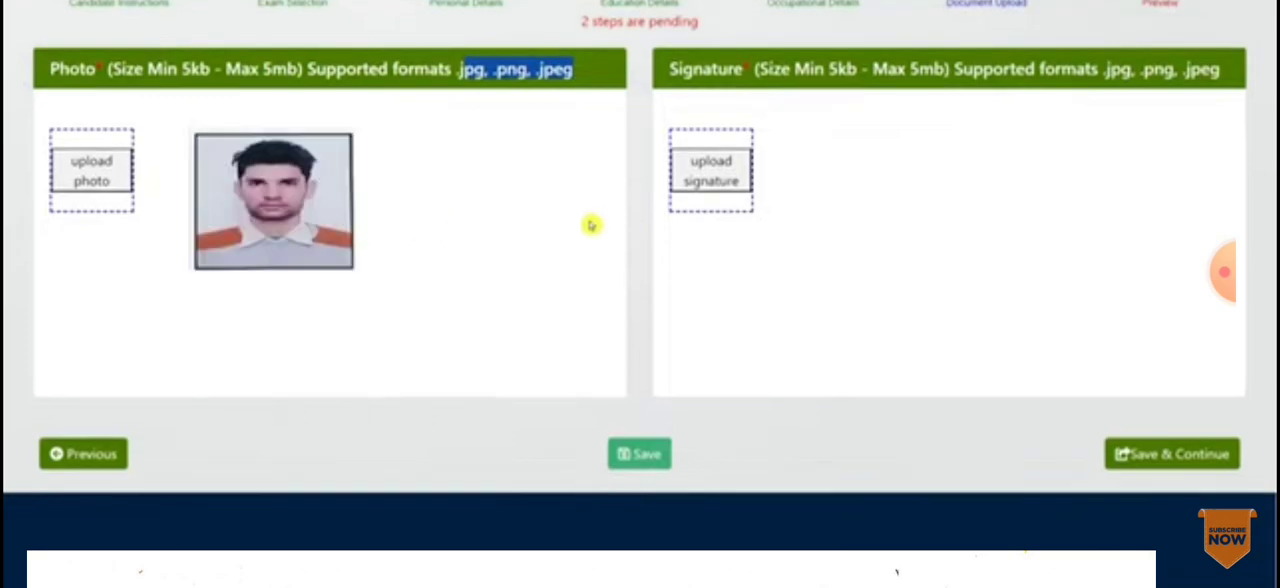
{"action": "left_click", "coordinate": [711, 171]}
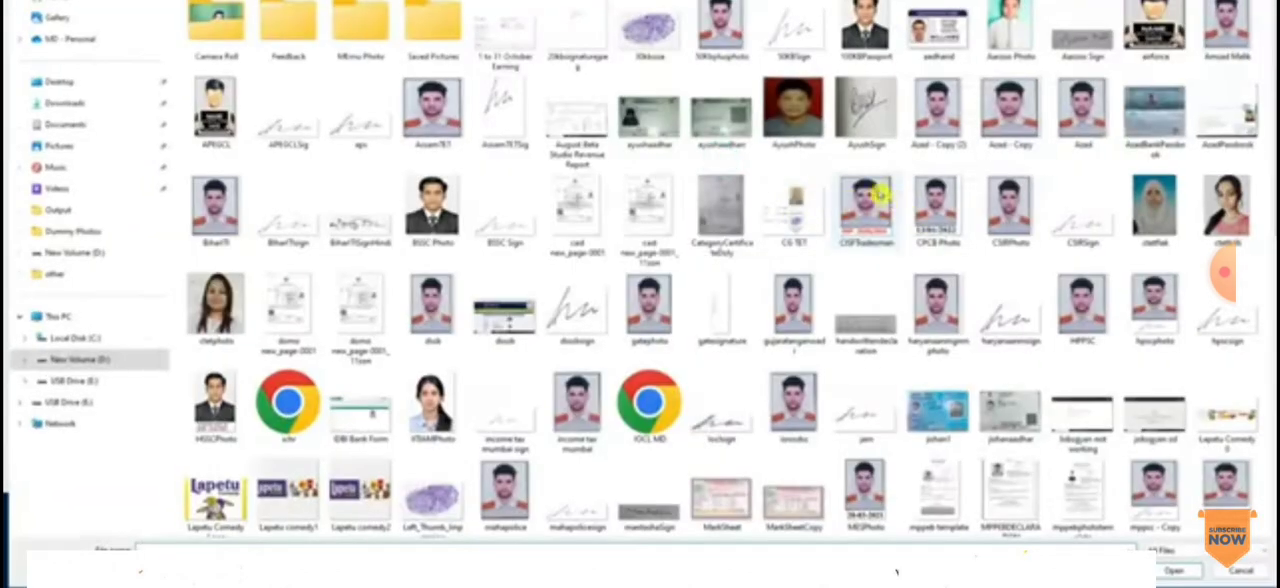
{"action": "left_click", "coordinate": [800, 35]}
{"action": "left_click", "coordinate": [1175, 570]}
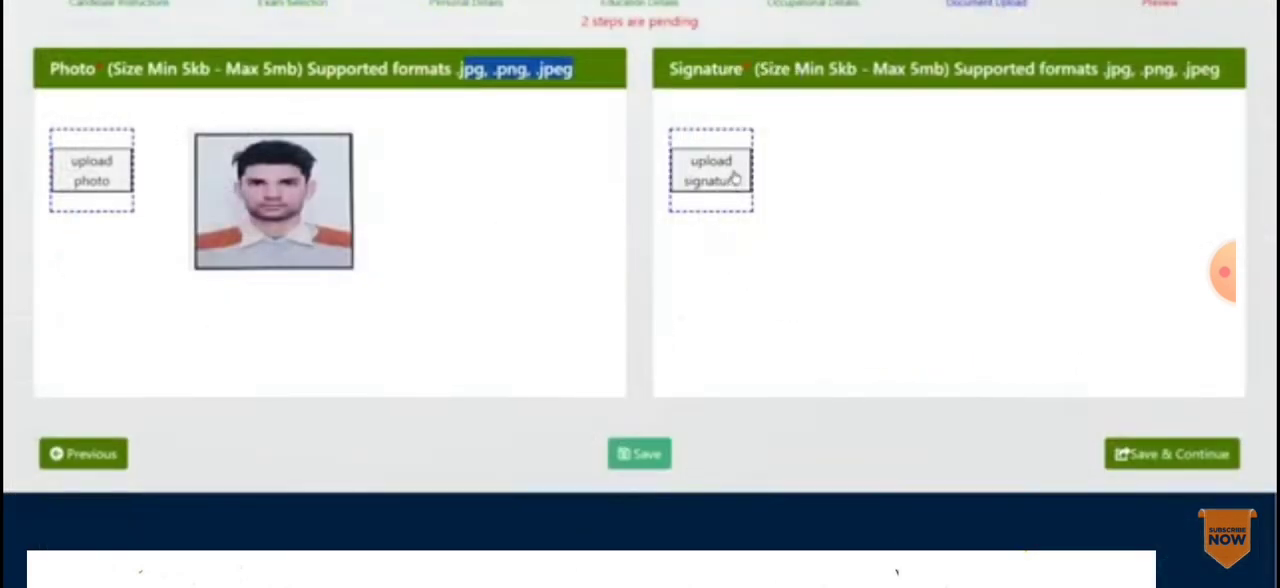
{"action": "left_click", "coordinate": [735, 178]}
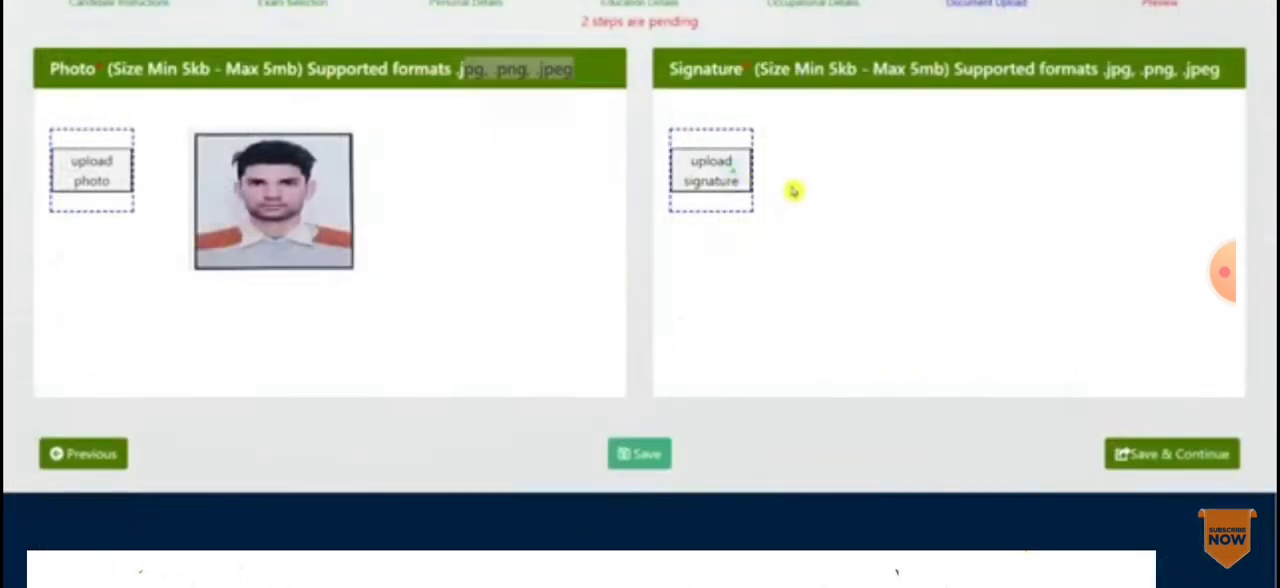
{"action": "left_click", "coordinate": [1175, 570]}
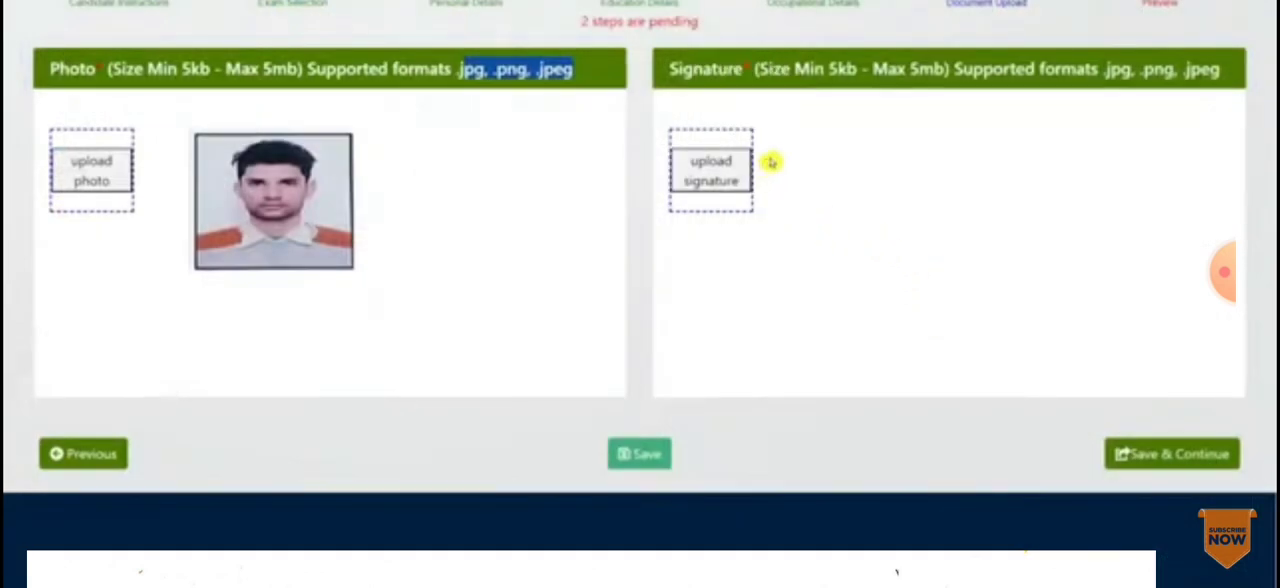
{"action": "left_click", "coordinate": [725, 167]}
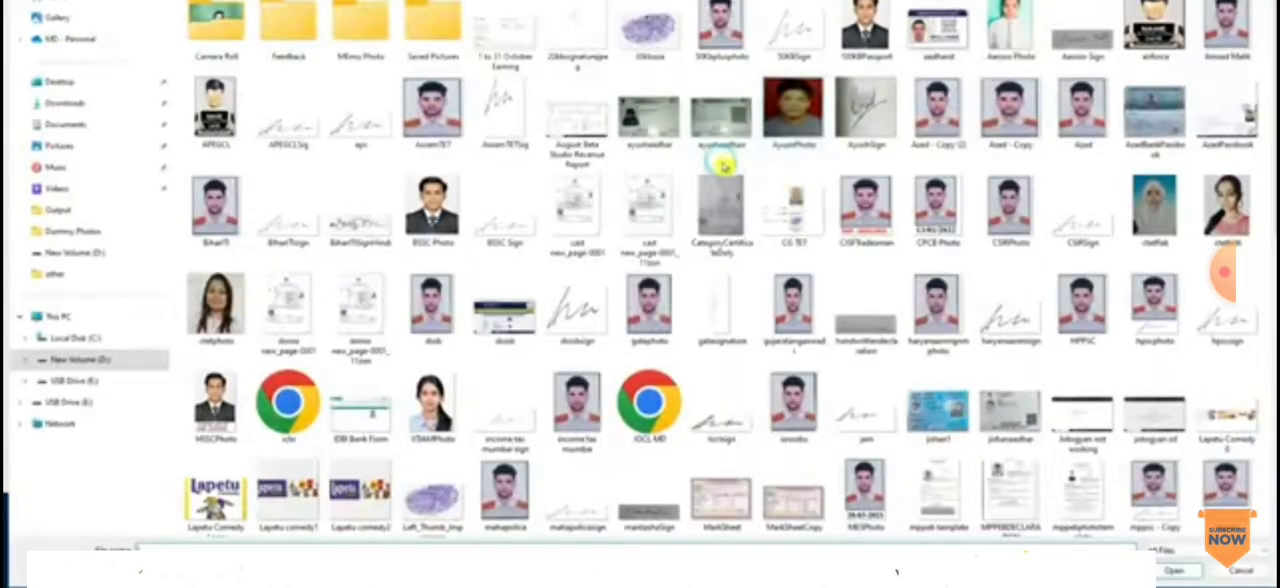
{"action": "left_click", "coordinate": [1175, 570]}
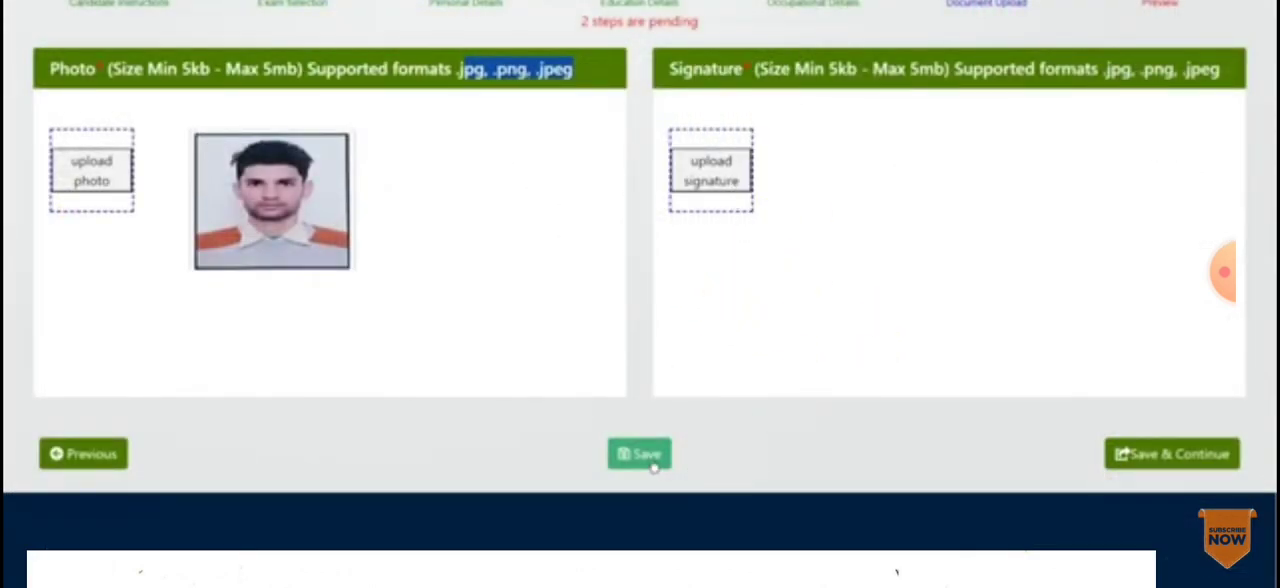
{"action": "left_click", "coordinate": [1193, 460]}
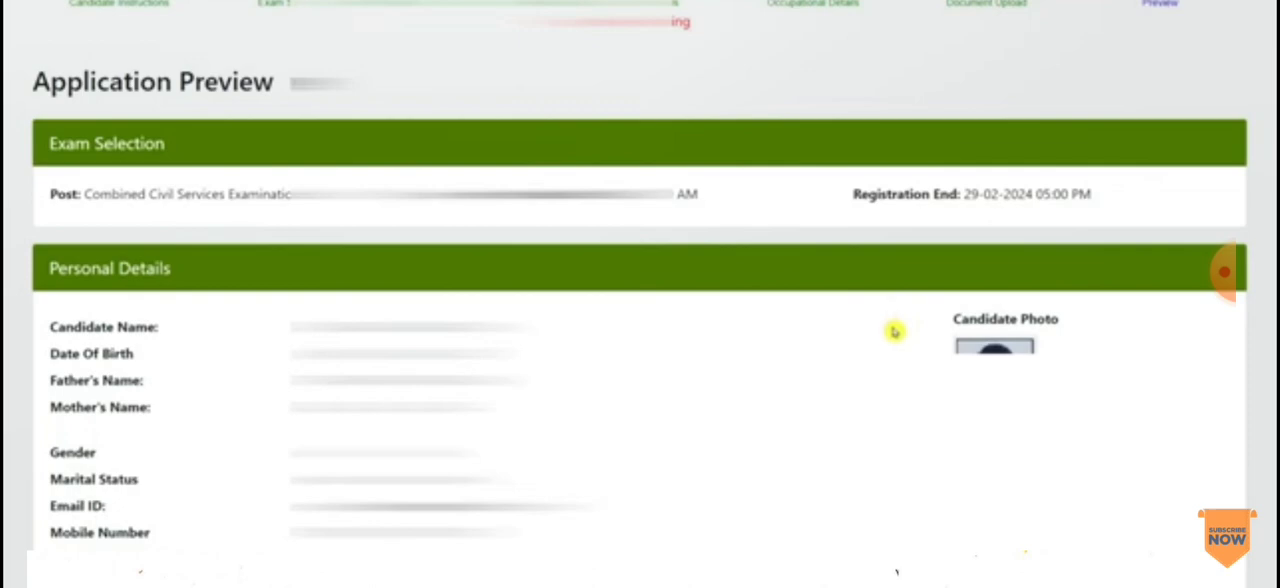
Step: Review the application preview, agree to the terms and conditions in the declaration, and submit and lock the application
{"action": "scroll", "coordinate": [895, 330], "scroll_direction": "down", "scroll_amount": 2}
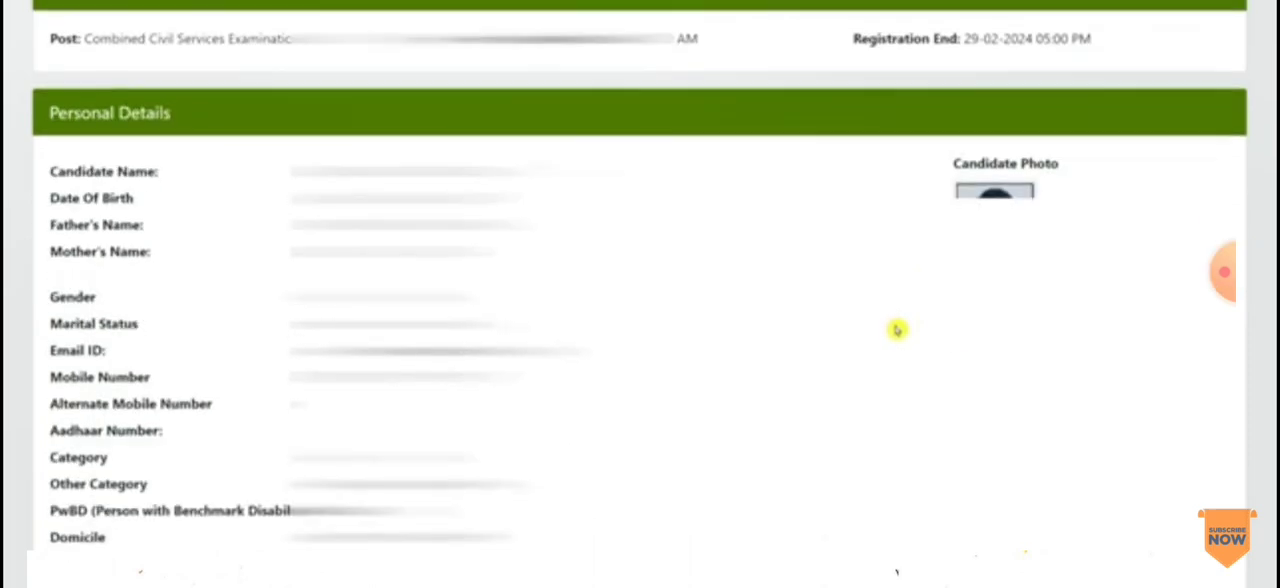
{"action": "scroll", "coordinate": [900, 320], "scroll_direction": "down", "scroll_amount": 2}
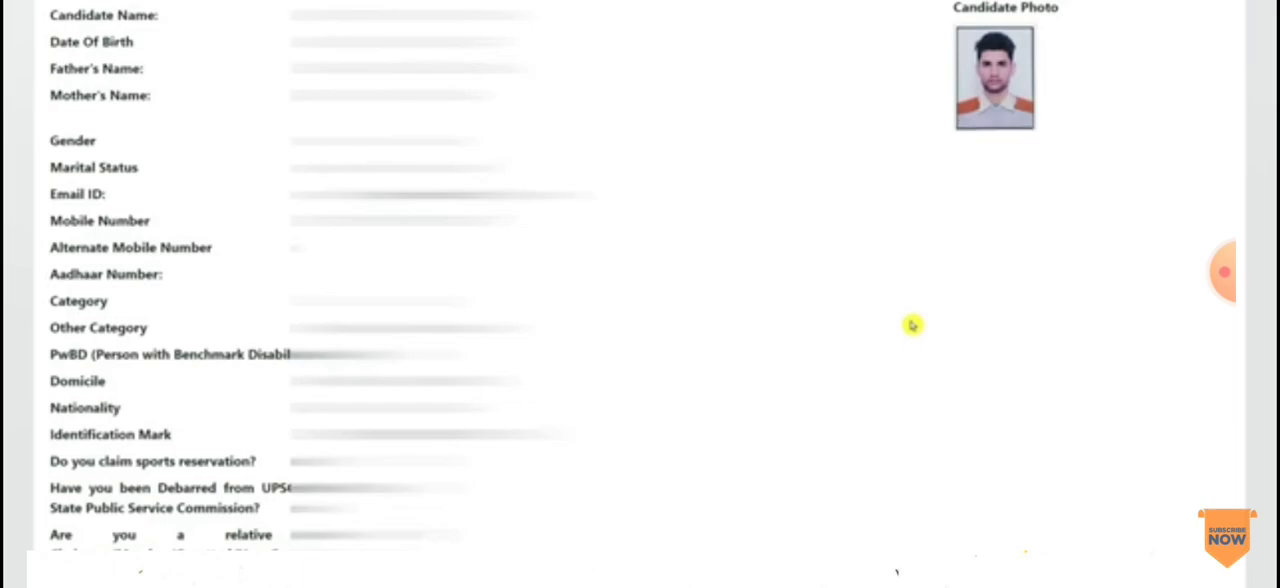
{"action": "scroll", "coordinate": [912, 324], "scroll_direction": "down", "scroll_amount": 10}
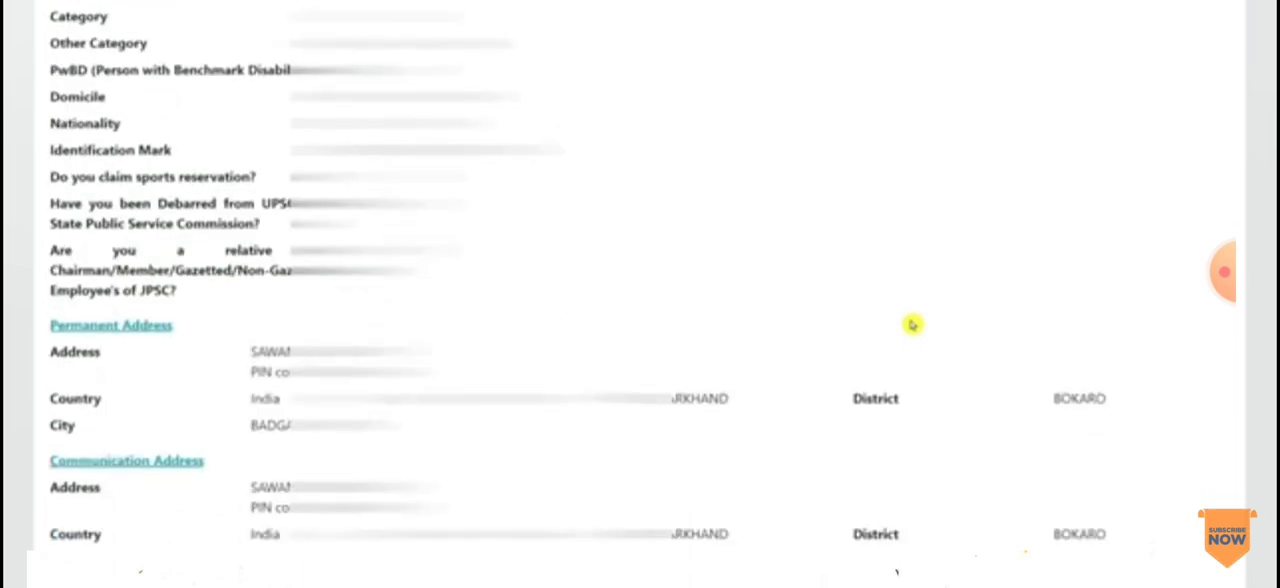
{"action": "scroll", "coordinate": [912, 324], "scroll_direction": "down", "scroll_amount": 3}
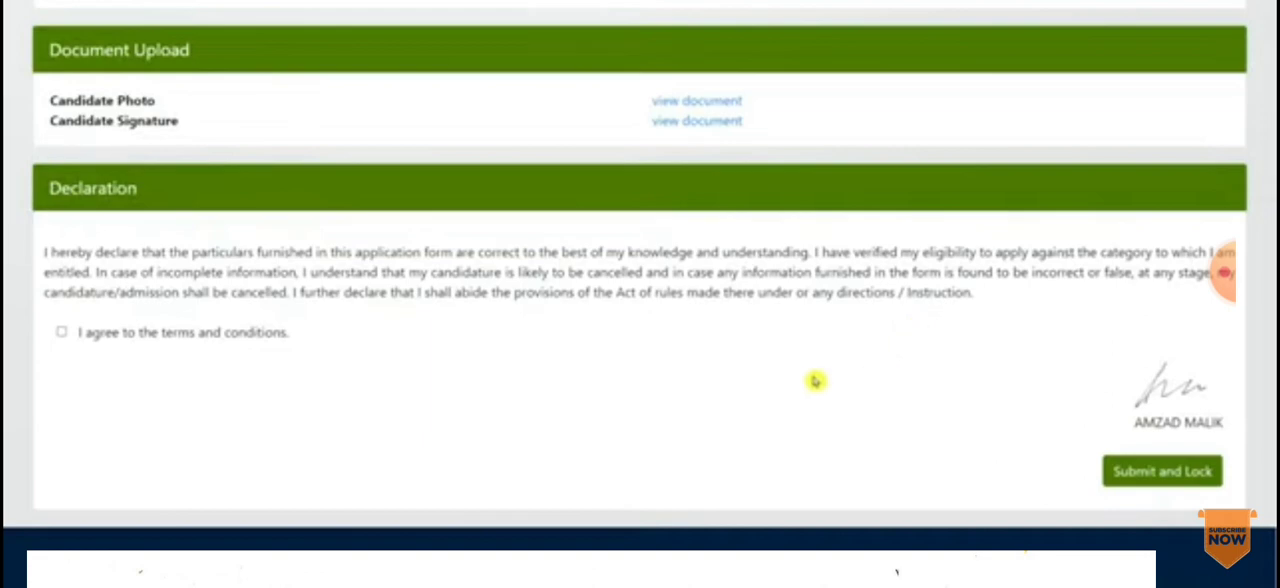
{"action": "left_click", "coordinate": [61, 332]}
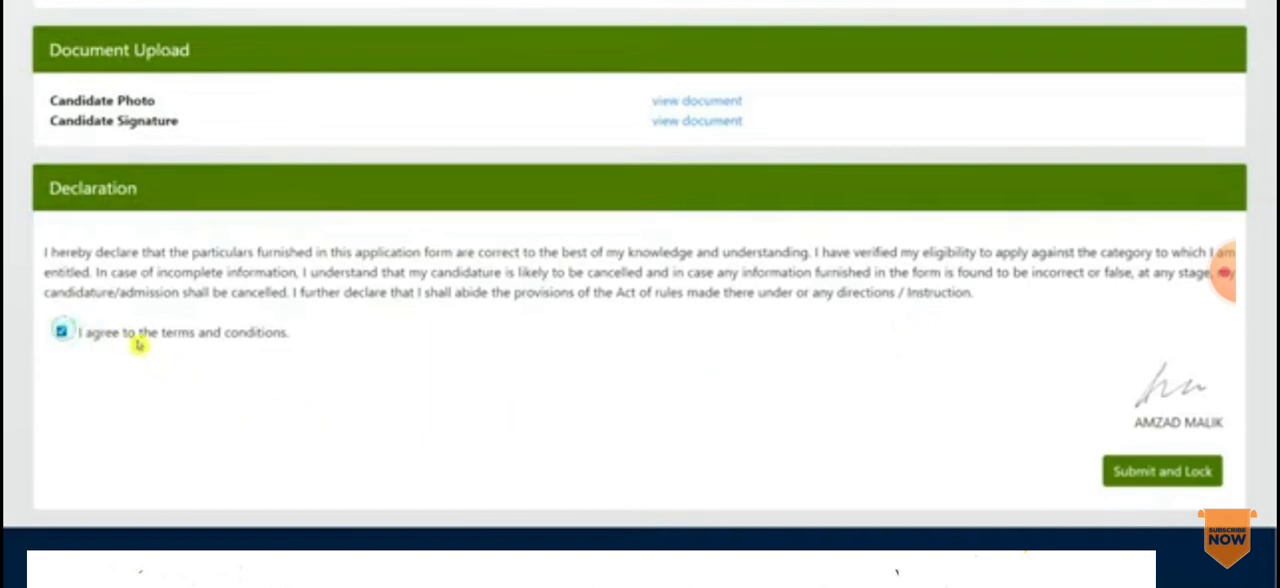
{"action": "left_click", "coordinate": [1165, 479]}
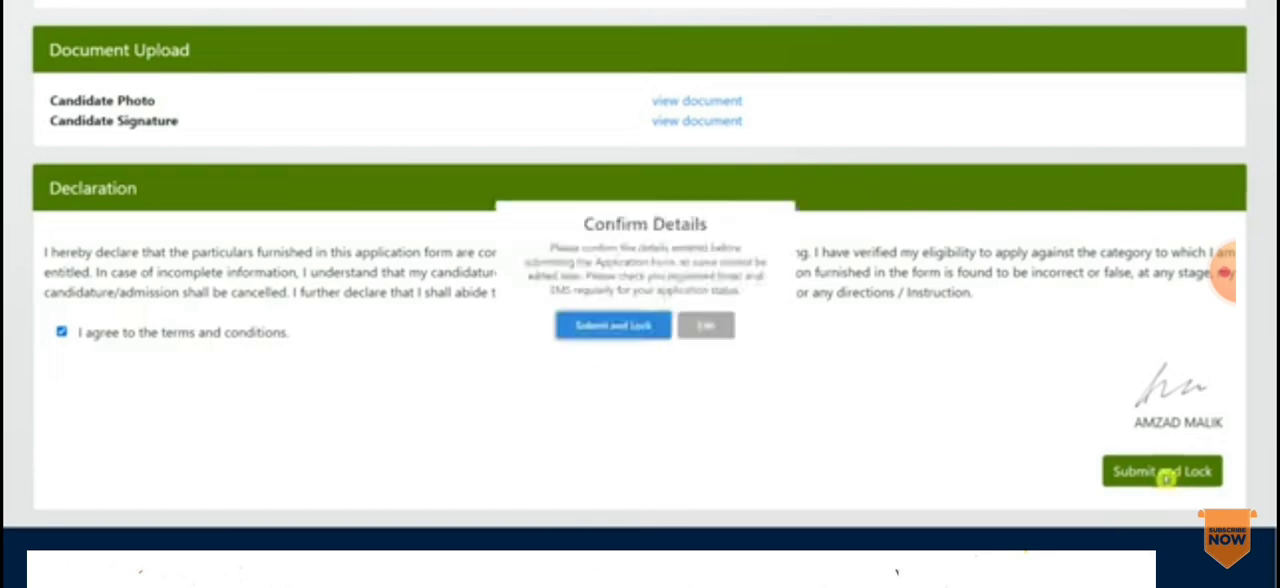
{"action": "left_click", "coordinate": [617, 352]}
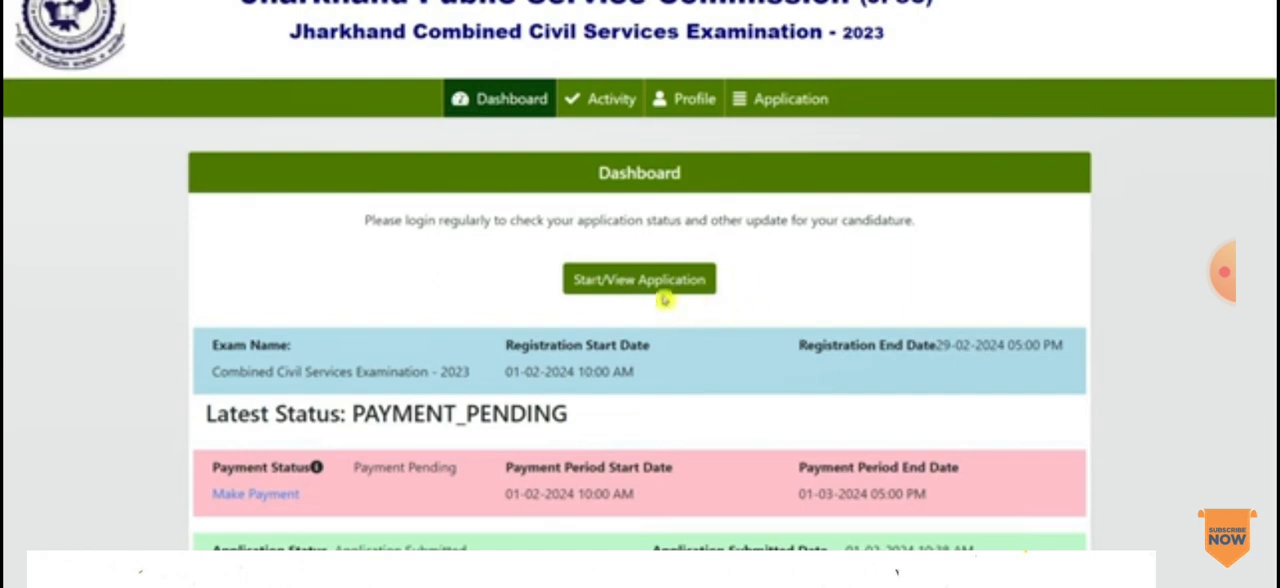
Step: Open the payment page for the pending application fee and look through the Wallet and UPI payment options
{"action": "scroll", "coordinate": [9, 160], "scroll_direction": "down", "scroll_amount": 1}
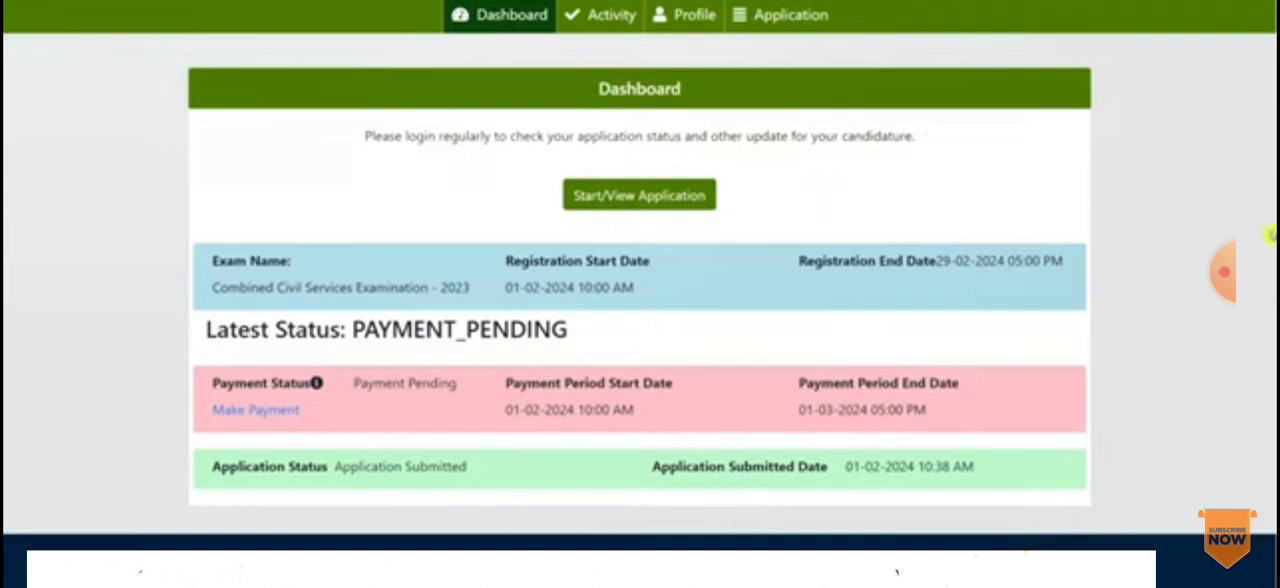
{"action": "left_click", "coordinate": [284, 420]}
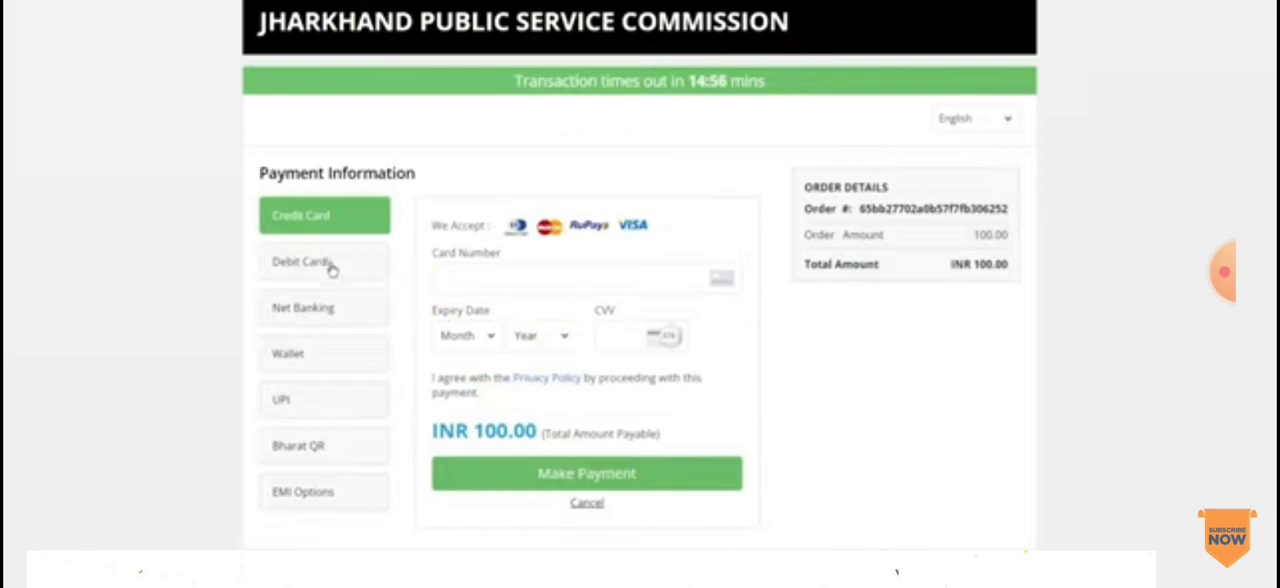
{"action": "left_click", "coordinate": [312, 356]}
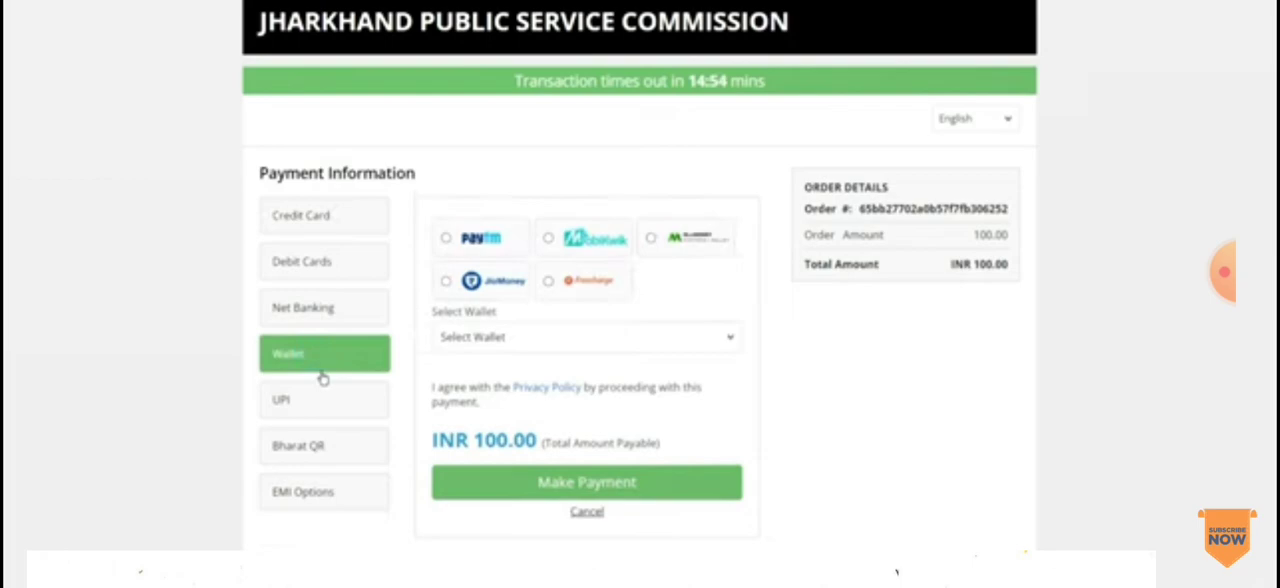
{"action": "left_click", "coordinate": [328, 399]}
{"action": "left_click", "coordinate": [328, 348]}
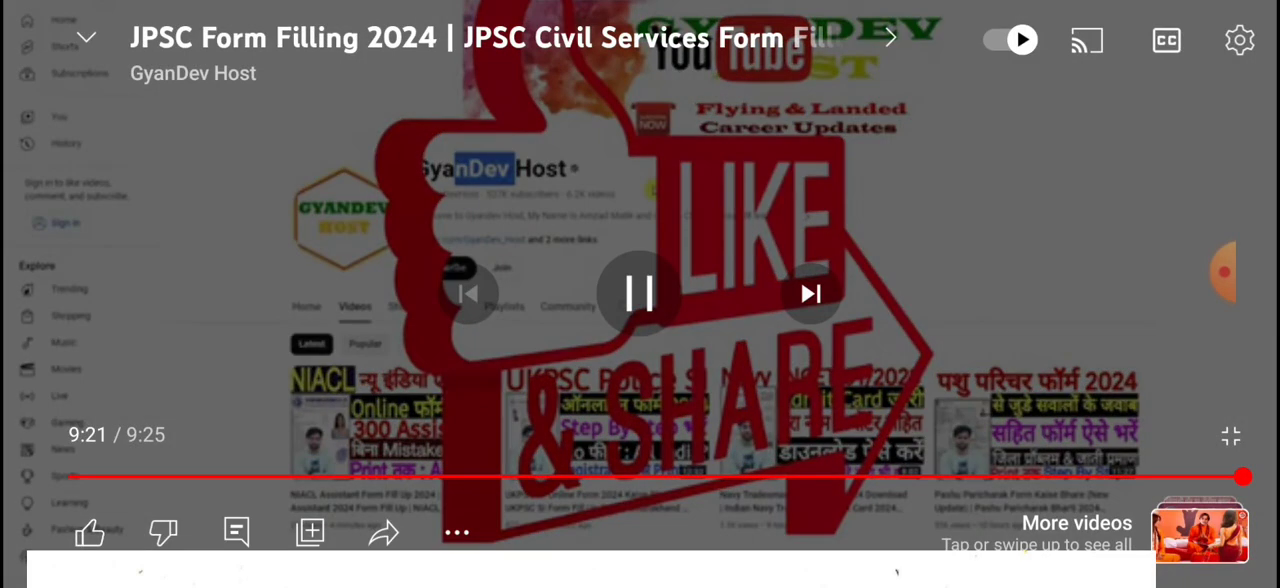
{"action": "left_click", "coordinate": [639, 293]}
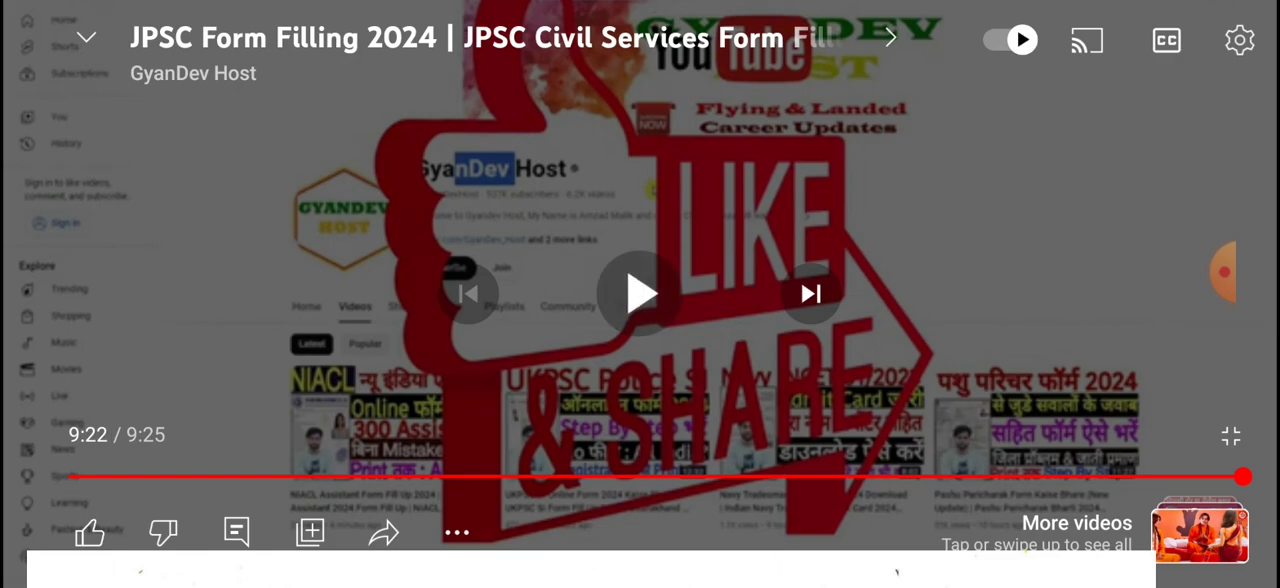